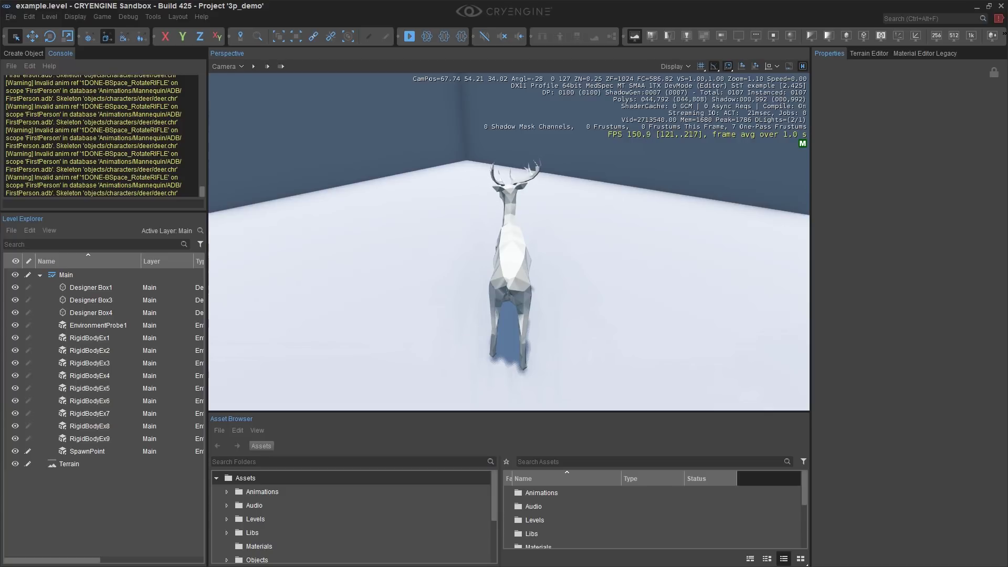
Step: Walk the deer forward with W, turning and stopping around the terrain in game mode
key(w)
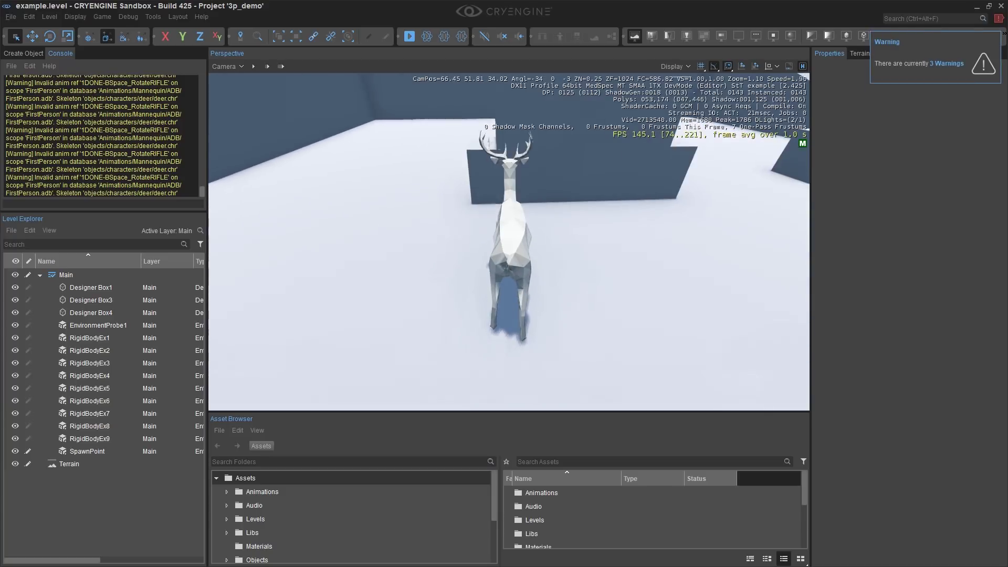
key(w)
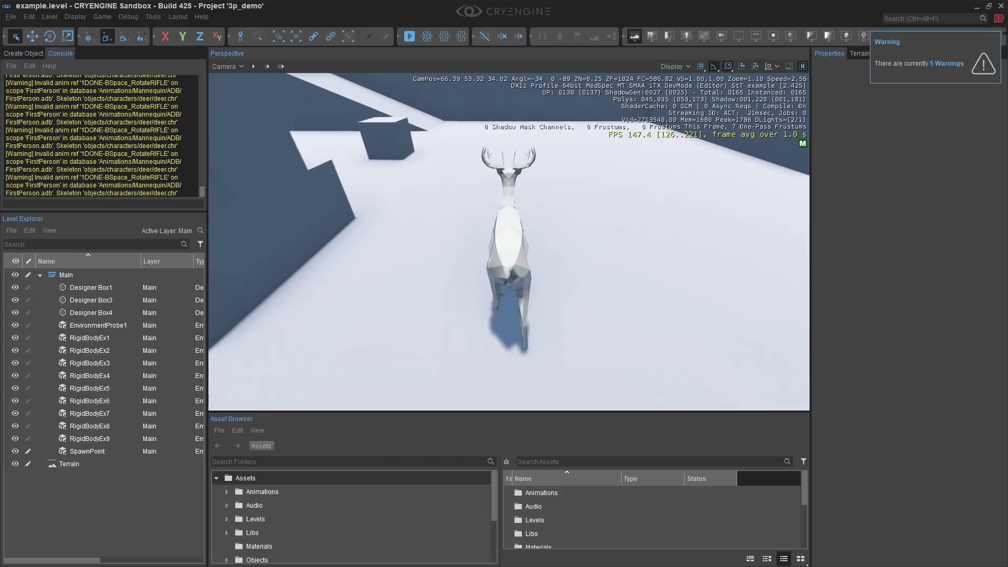
key(w)
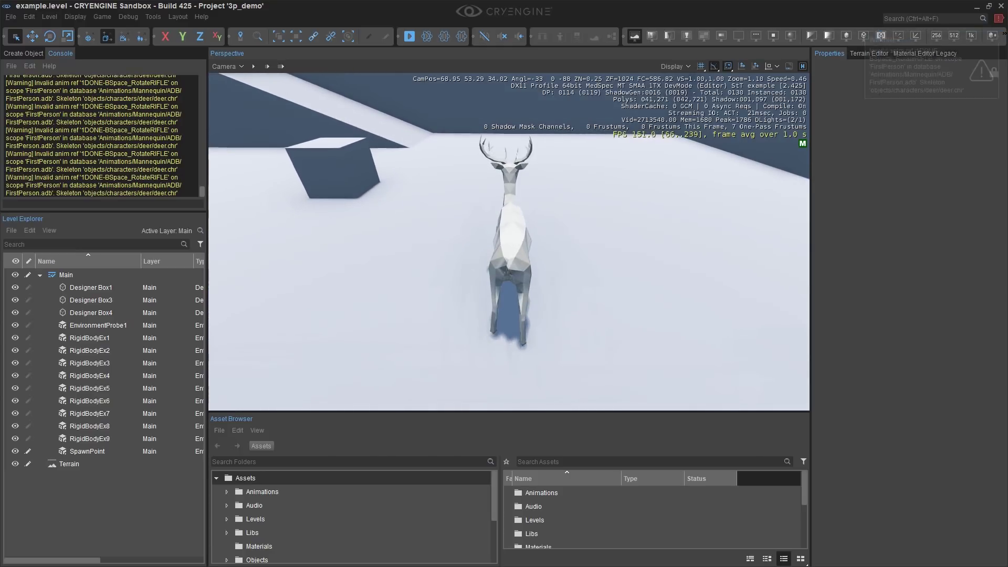
key(w)
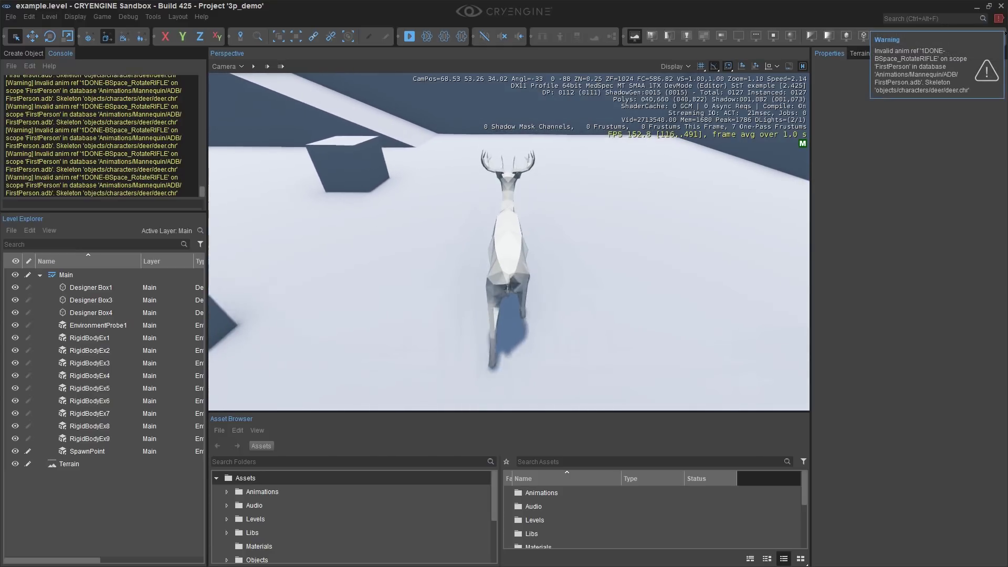
key(w)
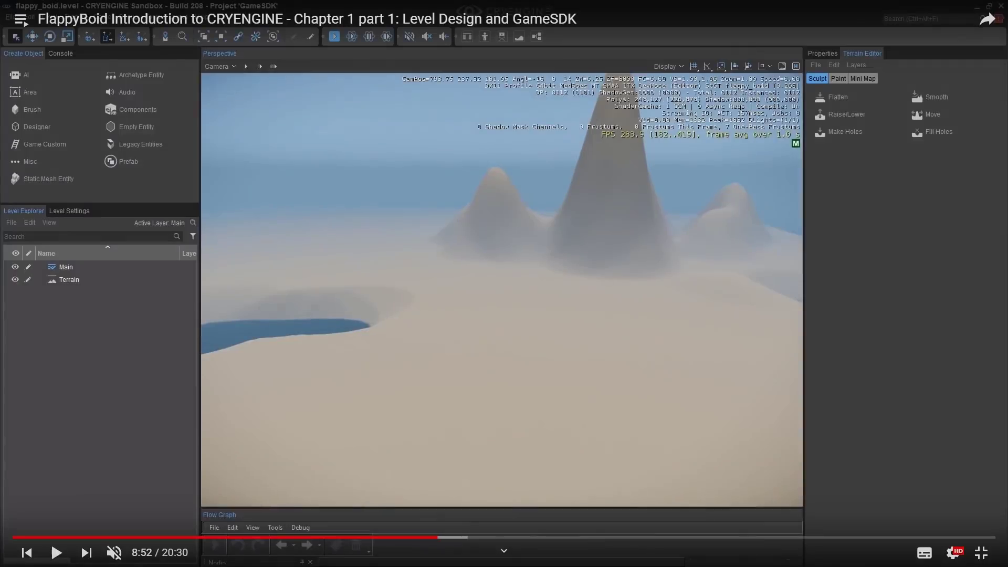
Step: Resume playback of the paused FlappyBoid CRYENGINE tutorial video
key(space)
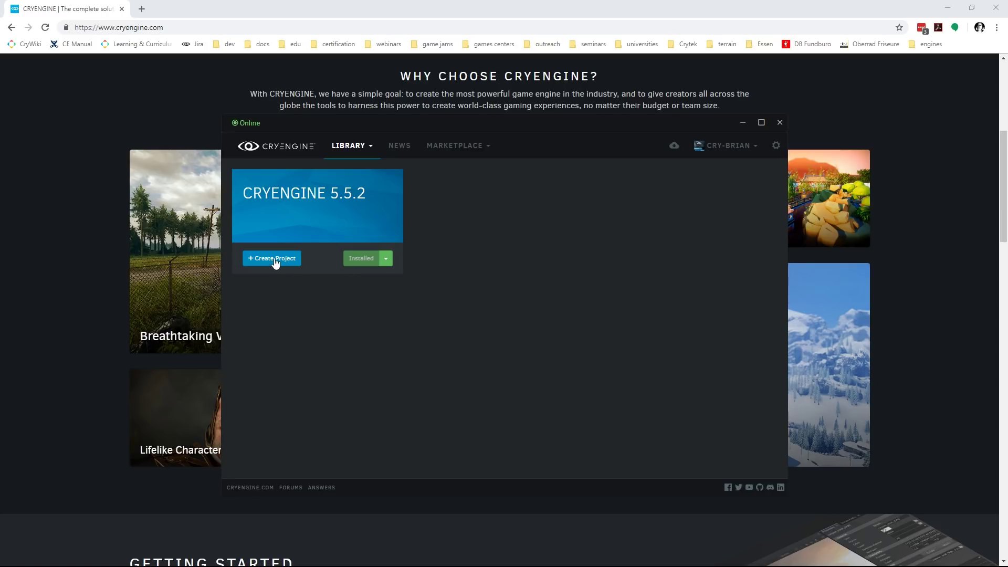
Step: Create a C++ Third Person template project named 3P_demo in the launcher
click(275, 258)
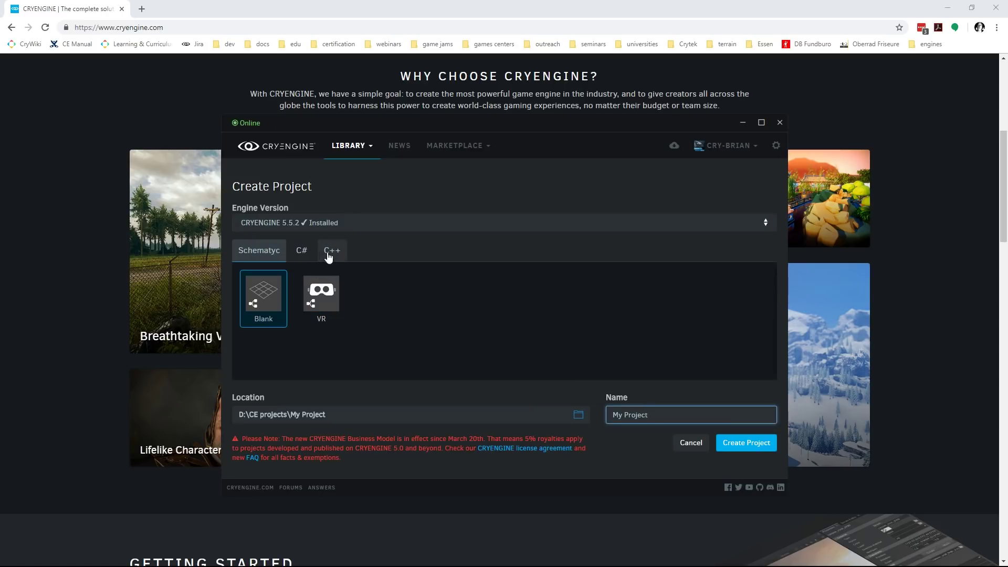
click(334, 251)
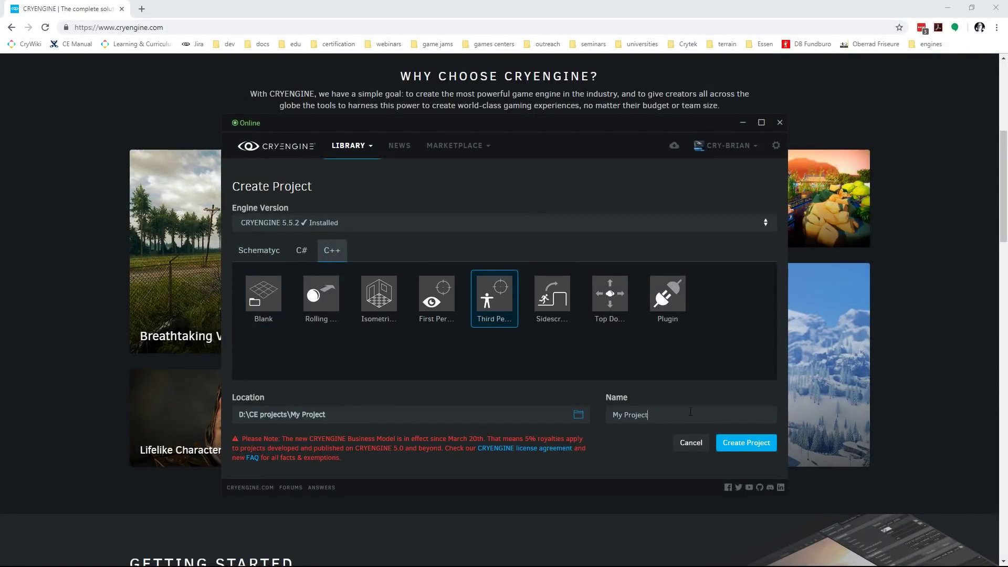
click(690, 412)
key(ctrl+a)
text(3P_demo)
click(756, 443)
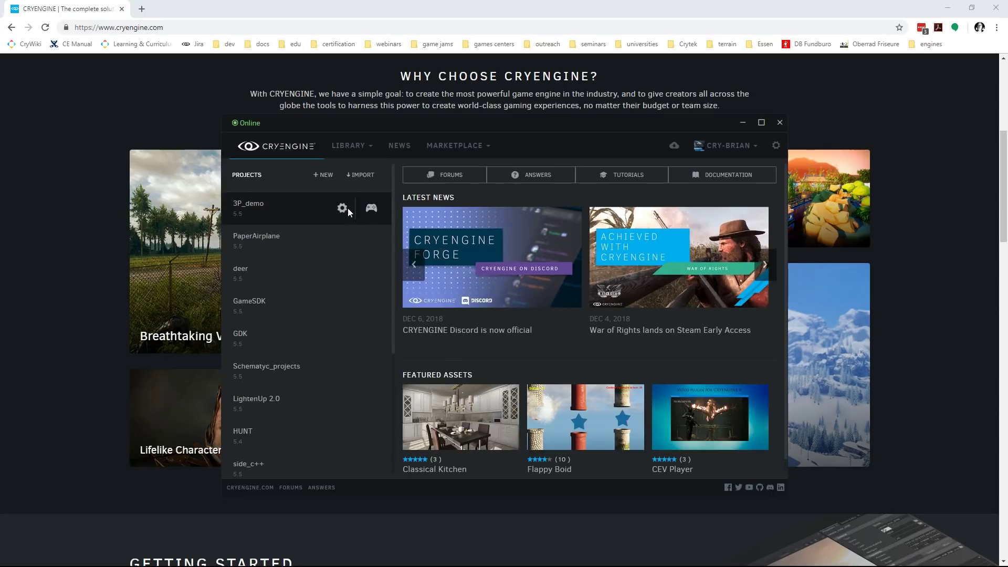
Step: Reveal 3P_demo in Explorer and create a 'deer' folder under Assets\Objects\Characters
click(342, 209)
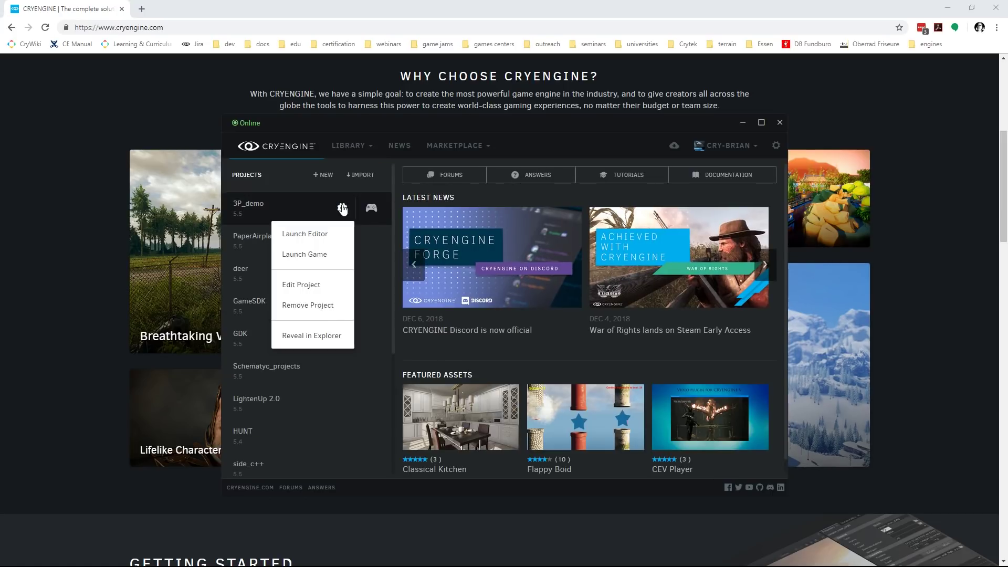
click(322, 333)
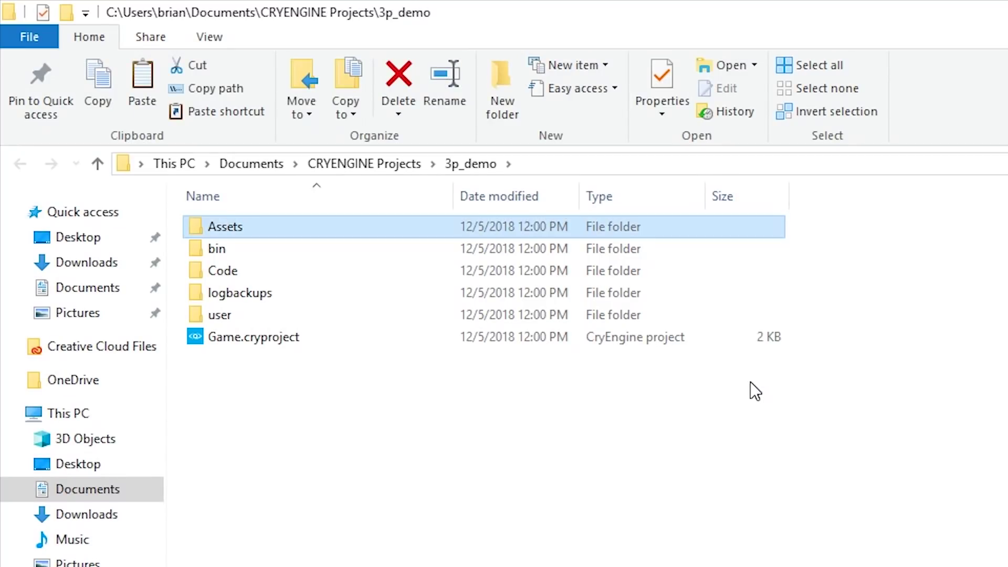
key(Return)
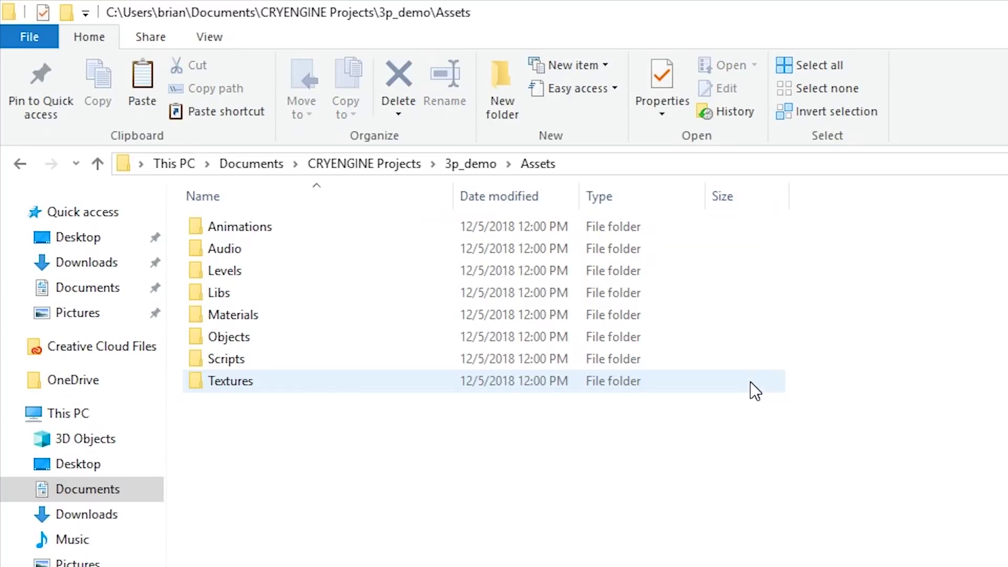
key(o)
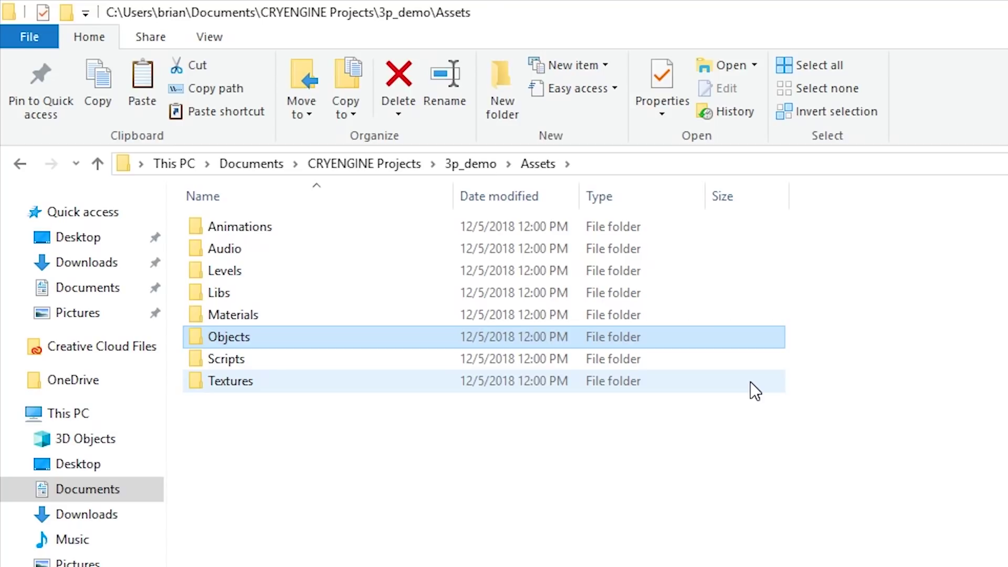
key(Return)
key(c)
key(Return)
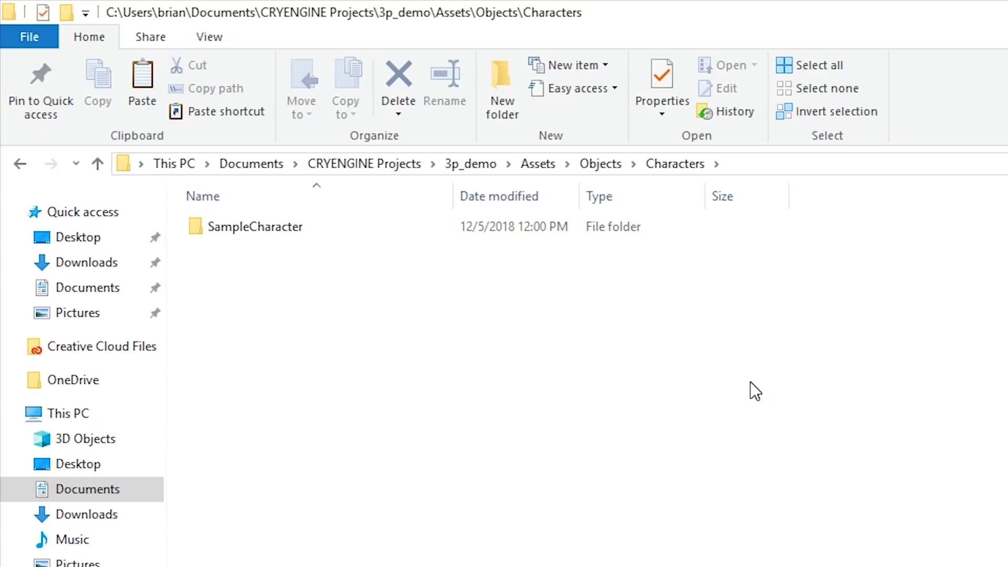
key(ctrl+shift+n)
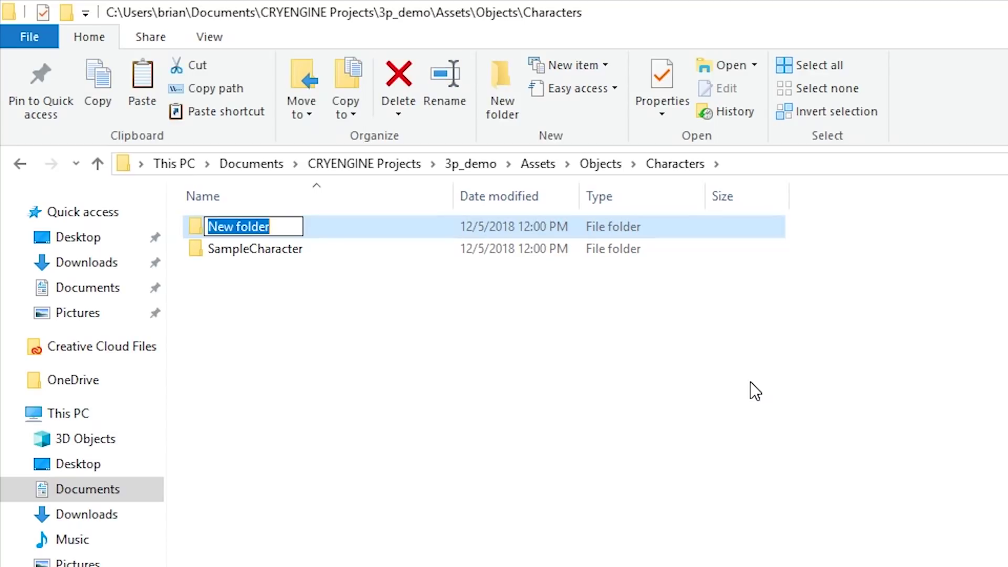
text(deer)
key(Return)
key(Return)
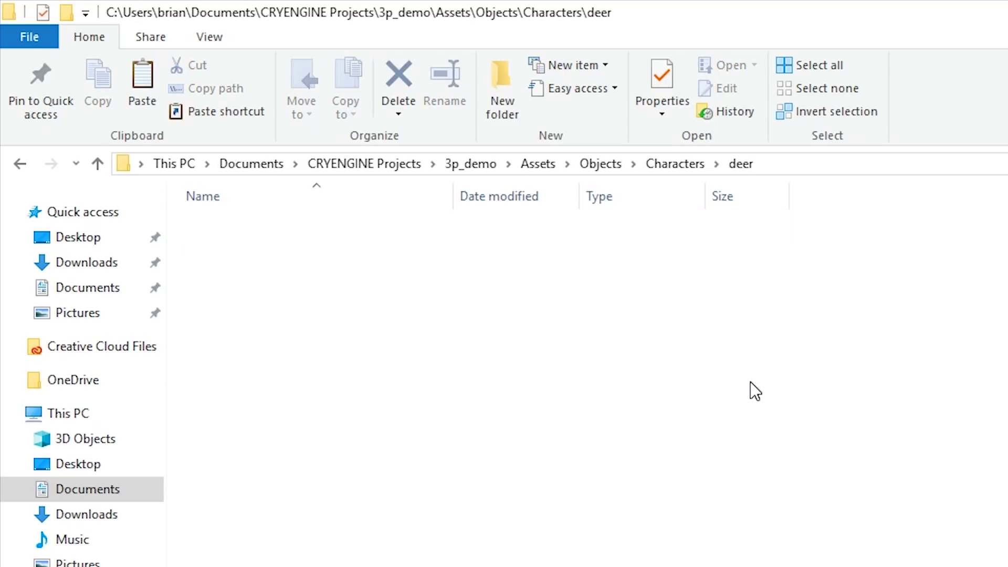
Step: Cut deer.FBX from the Desktop and paste it into the new deer folder
key(alt+Tab)
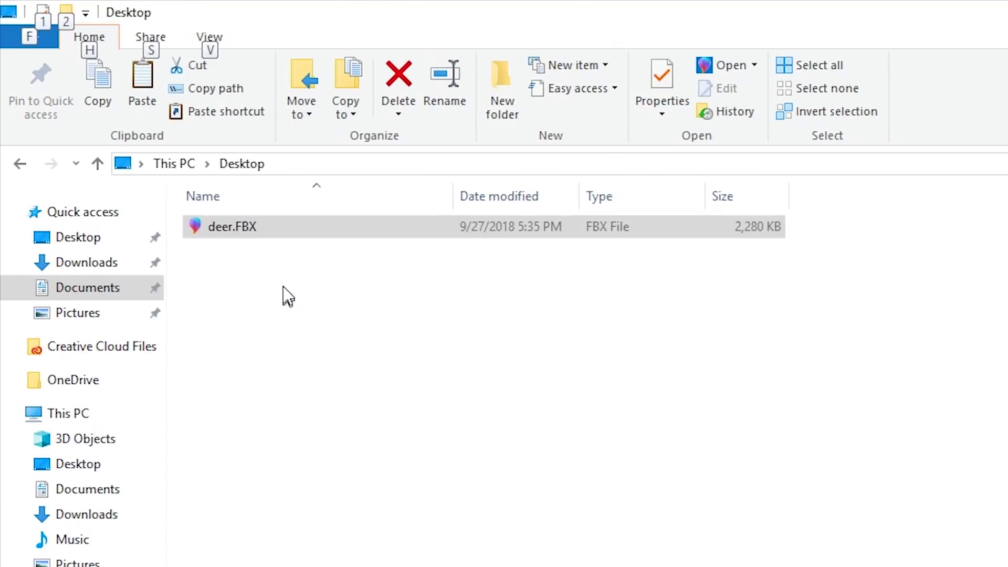
right_click(252, 226)
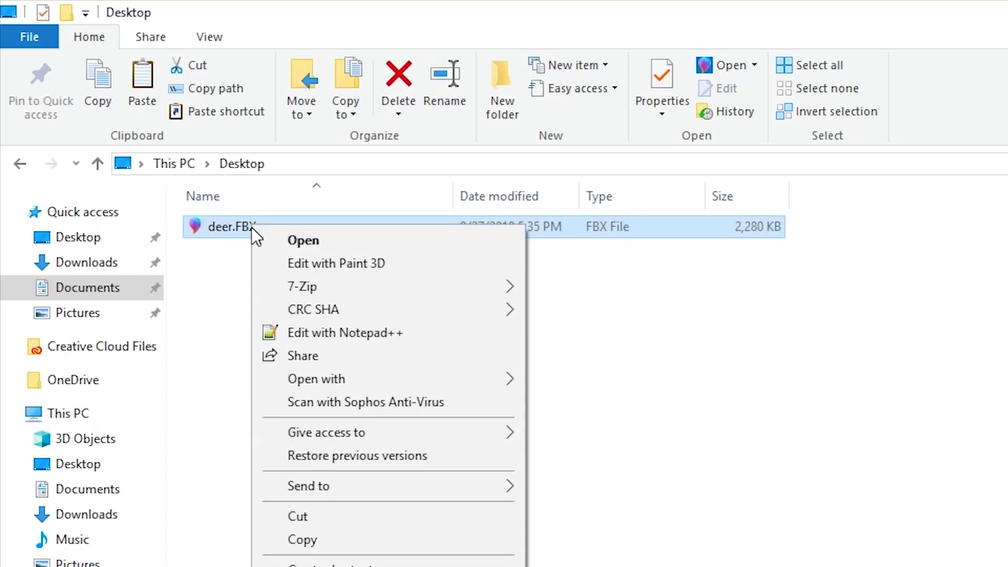
click(298, 517)
key(alt+Tab)
key(ctrl+v)
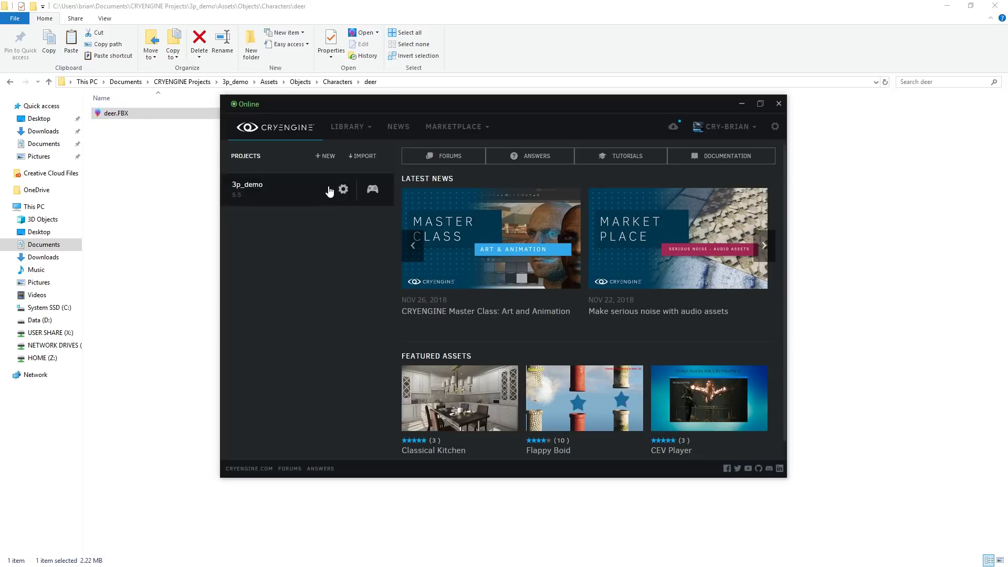
Step: Launch 3p_demo in Sandbox and open the Character Tool maximized to full screen
double_click(256, 187)
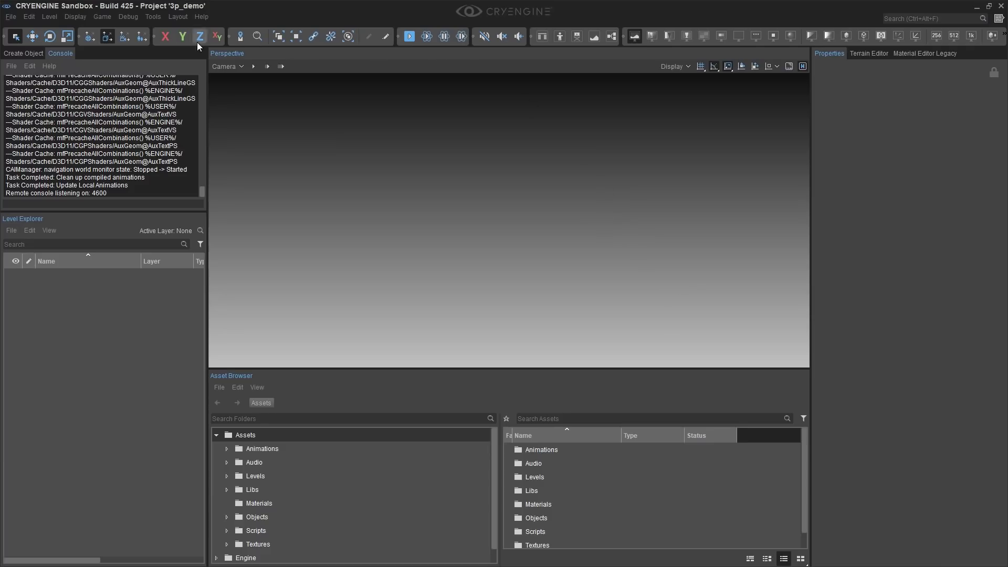
click(146, 16)
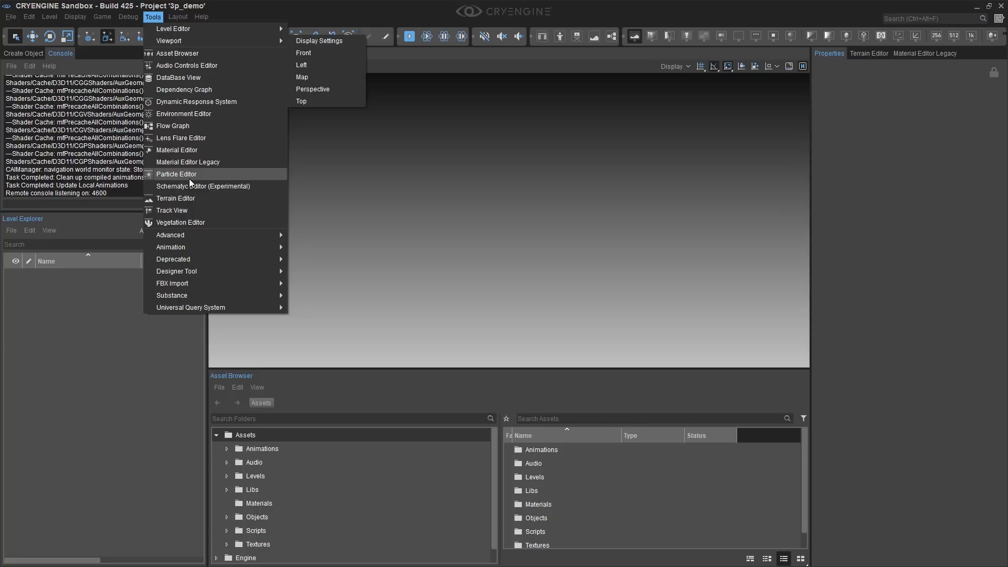
mouse_move(263, 248)
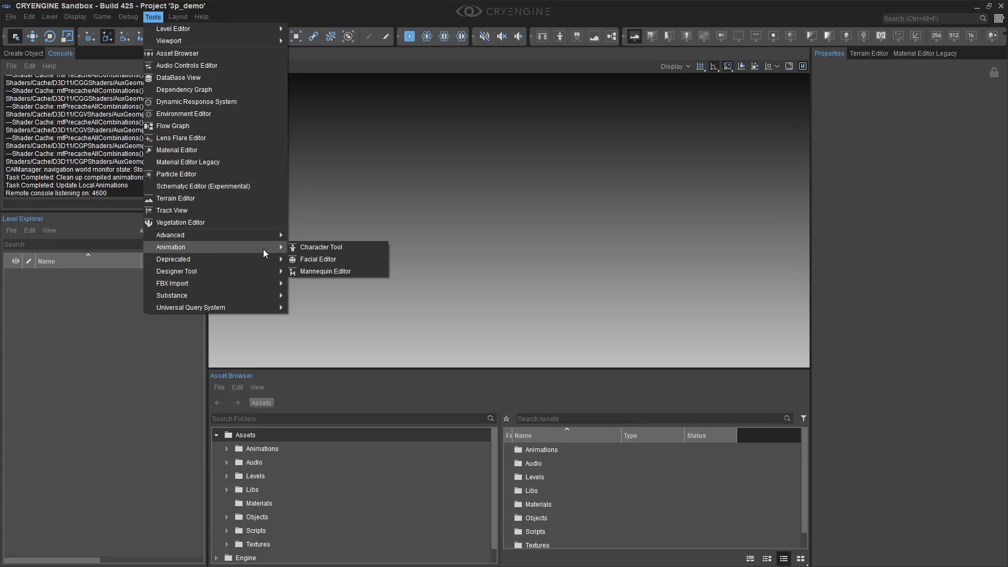
click(319, 248)
double_click(368, 8)
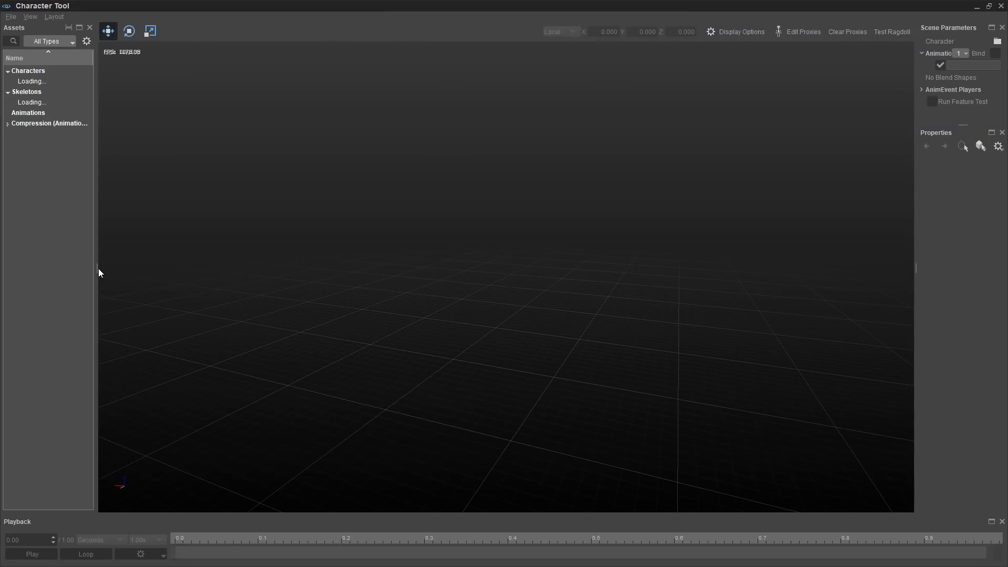
Step: Widen the assets panel and load SampleCharacter's thirdperson.cdf for preview
drag(98, 269, 125, 269)
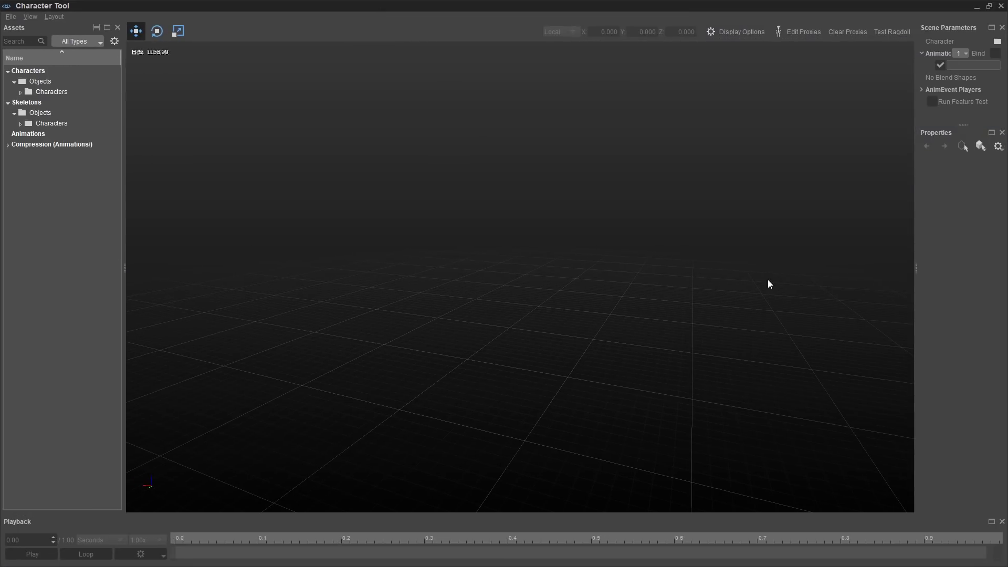
click(20, 92)
click(26, 103)
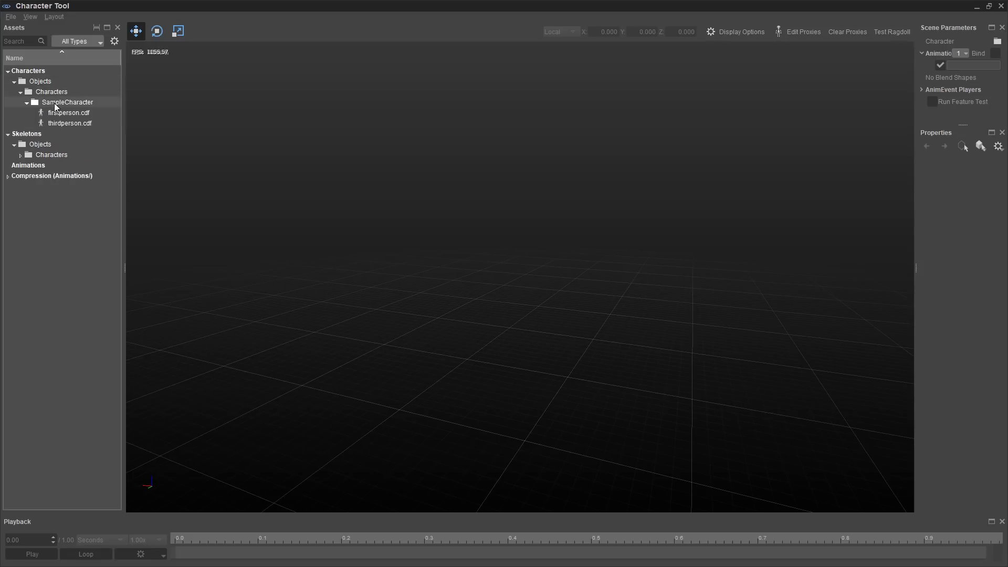
click(73, 125)
double_click(74, 124)
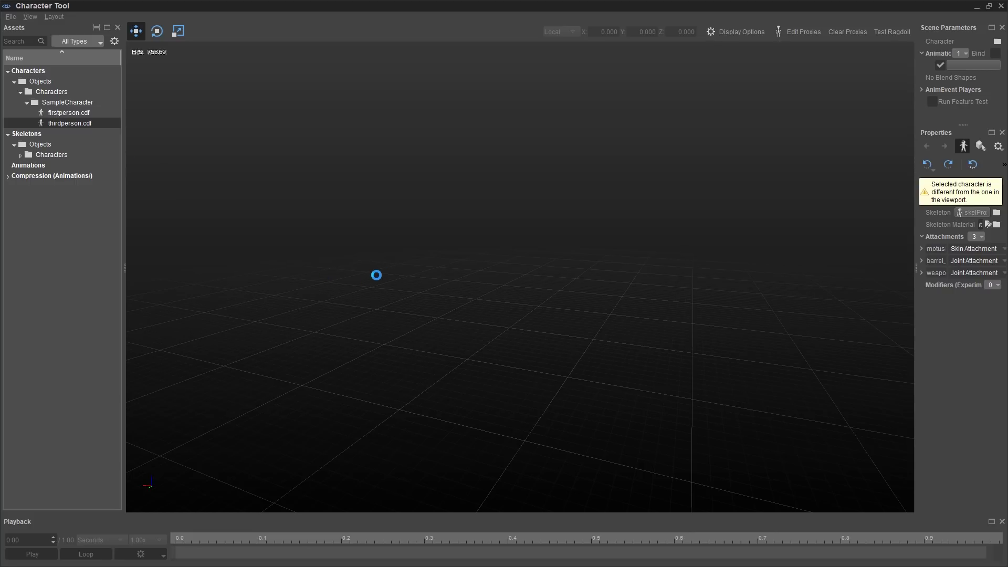
click(61, 93)
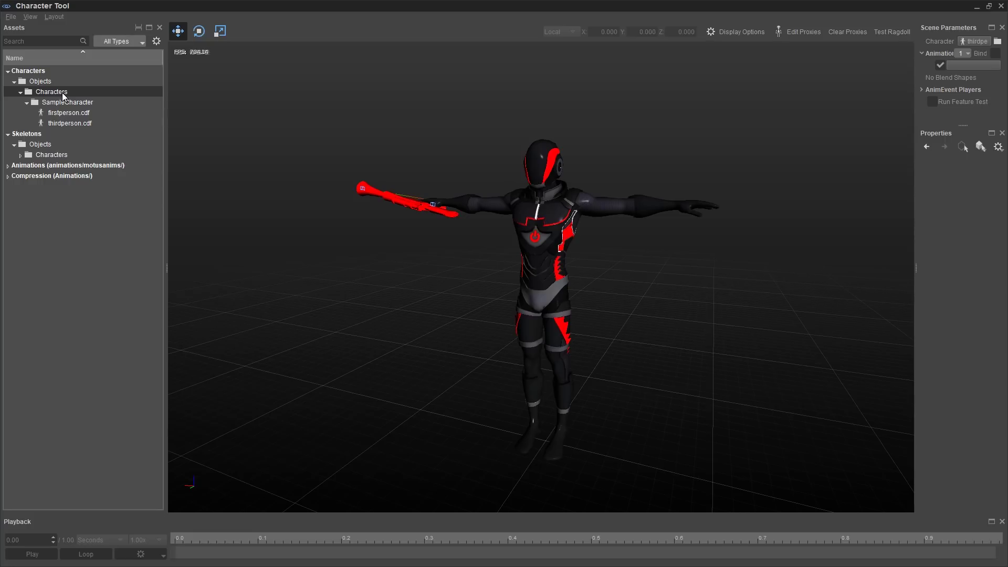
Step: Drag deer.FBX from Explorer into the viewport to import it, then select deer.cdf
key(alt+Tab)
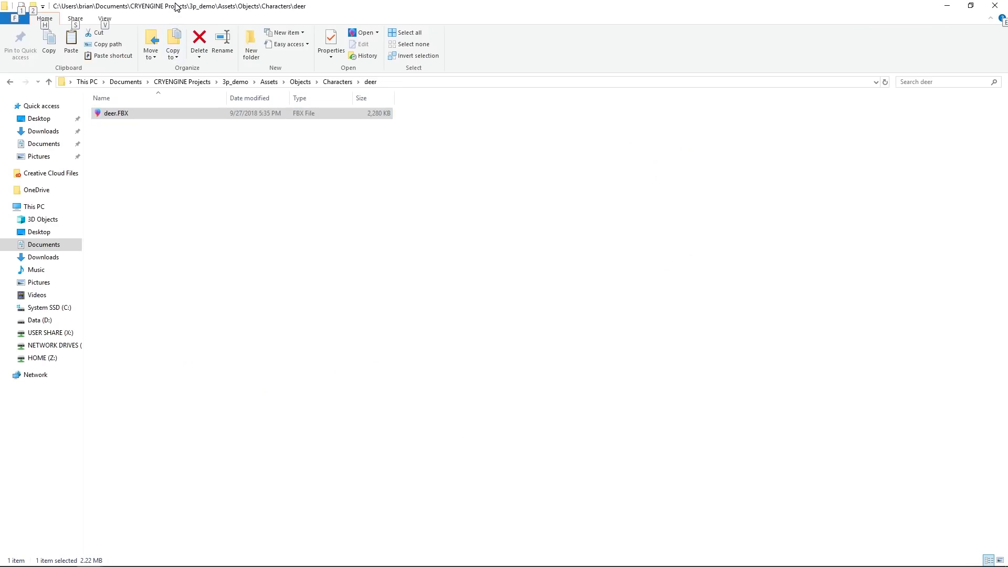
drag(179, 6, 722, 66)
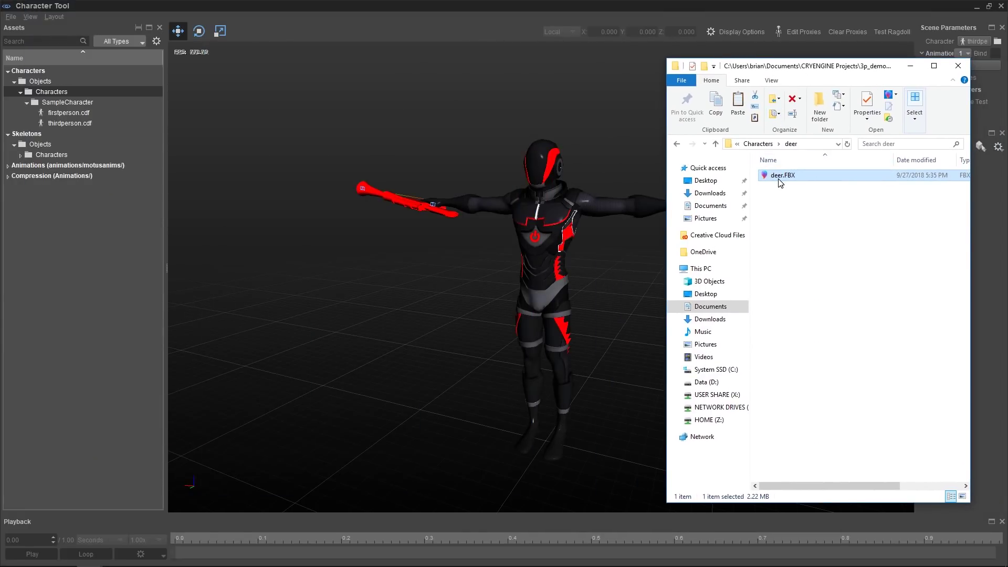
drag(783, 178, 413, 286)
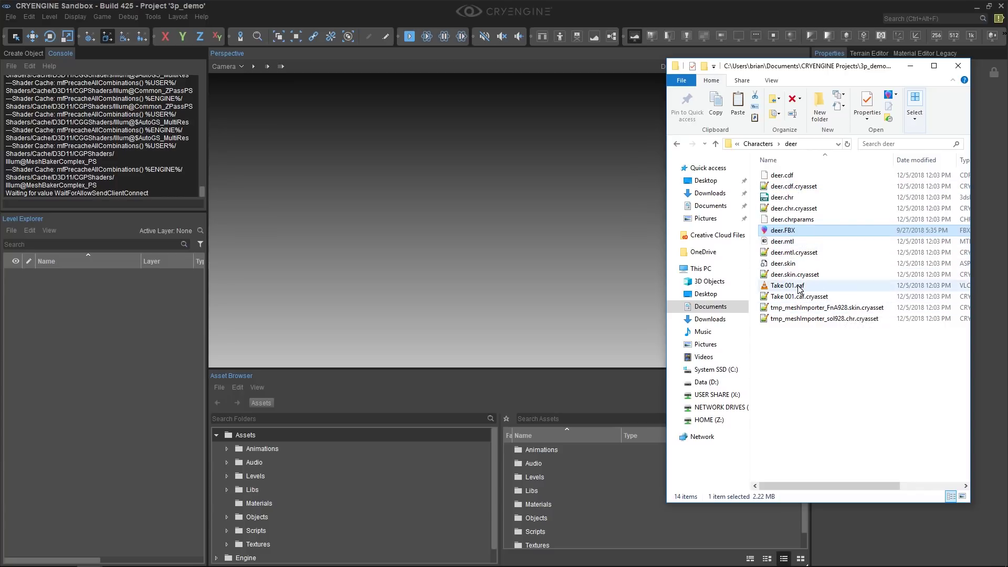
click(782, 175)
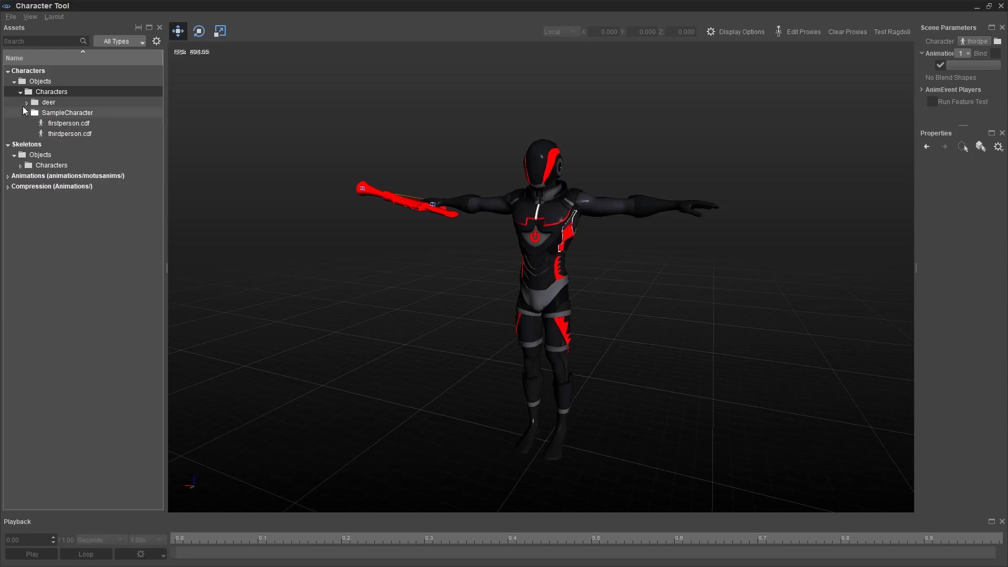
Step: Load deer.cdf and play, then pause, its Take 001 animation
click(26, 102)
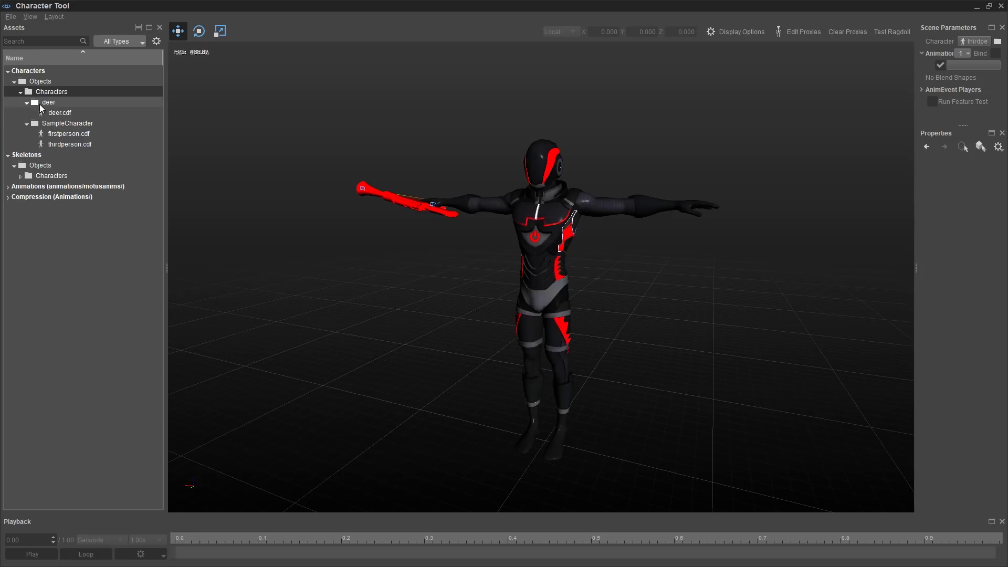
click(43, 110)
double_click(43, 113)
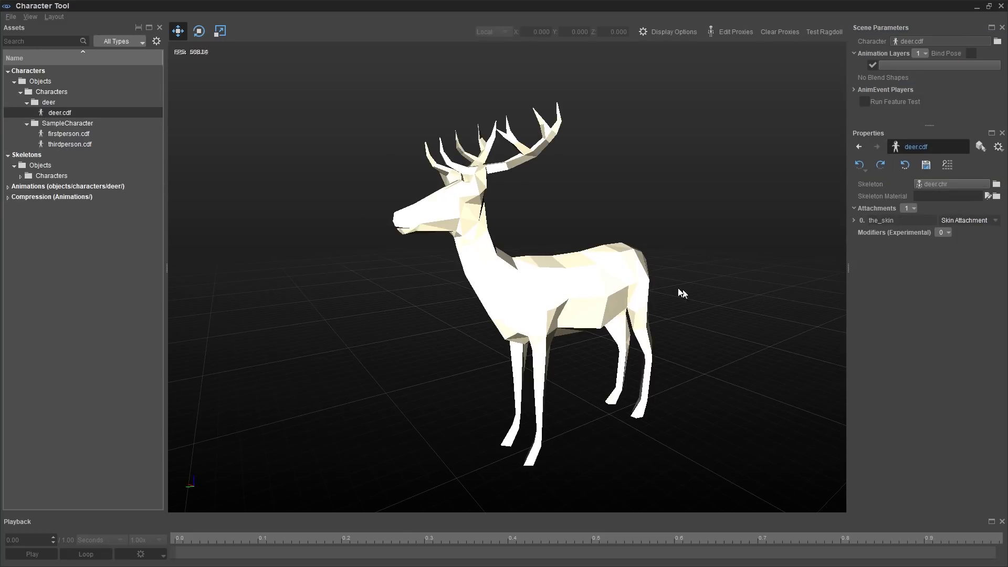
click(7, 187)
click(42, 197)
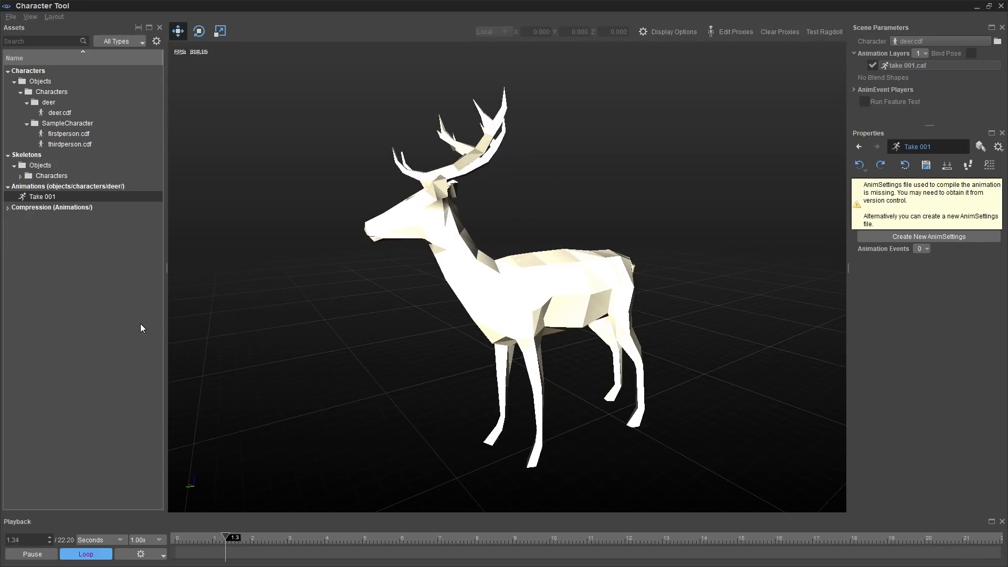
click(306, 546)
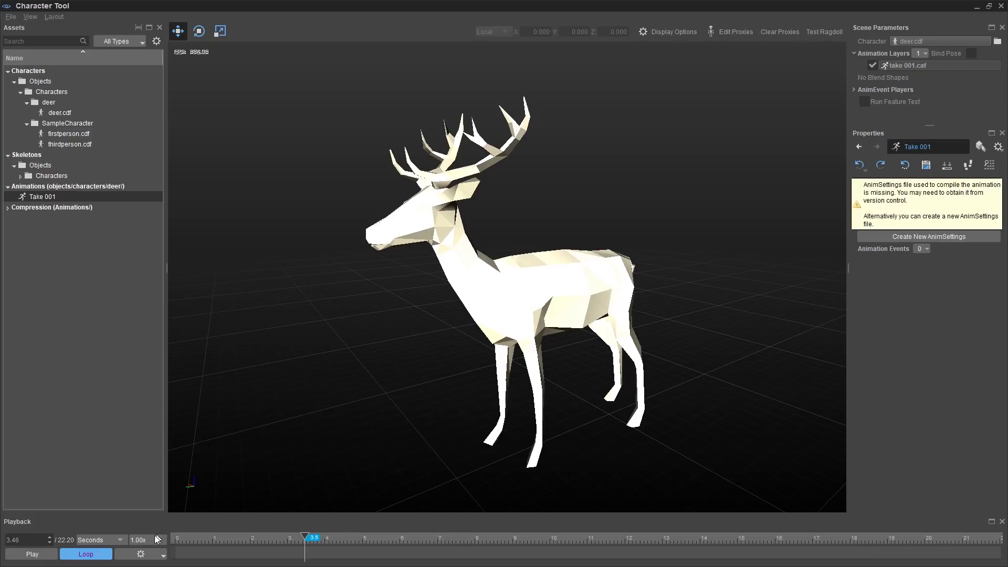
Step: Set the timeline playback units to Frames and scrub to later frames
click(107, 543)
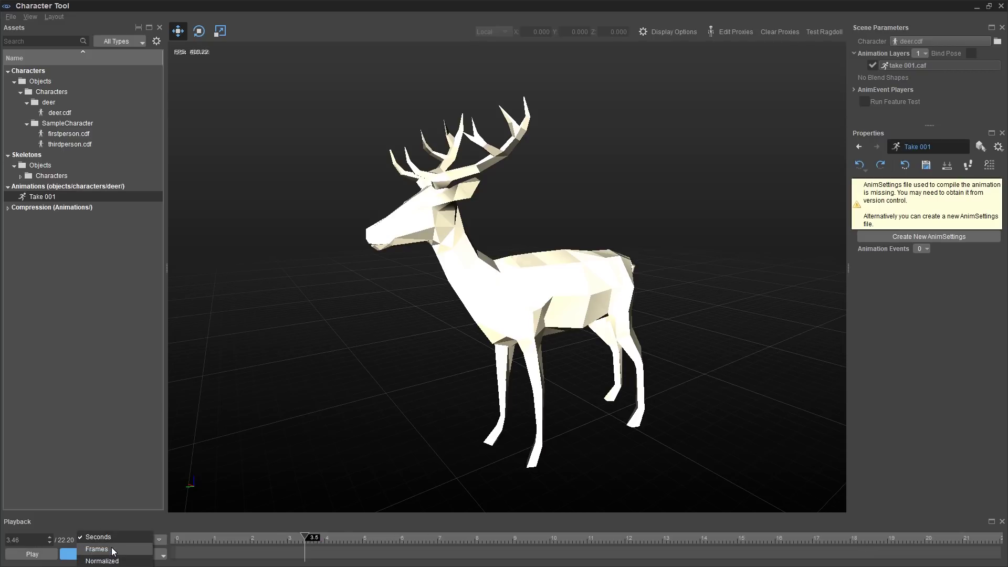
click(114, 550)
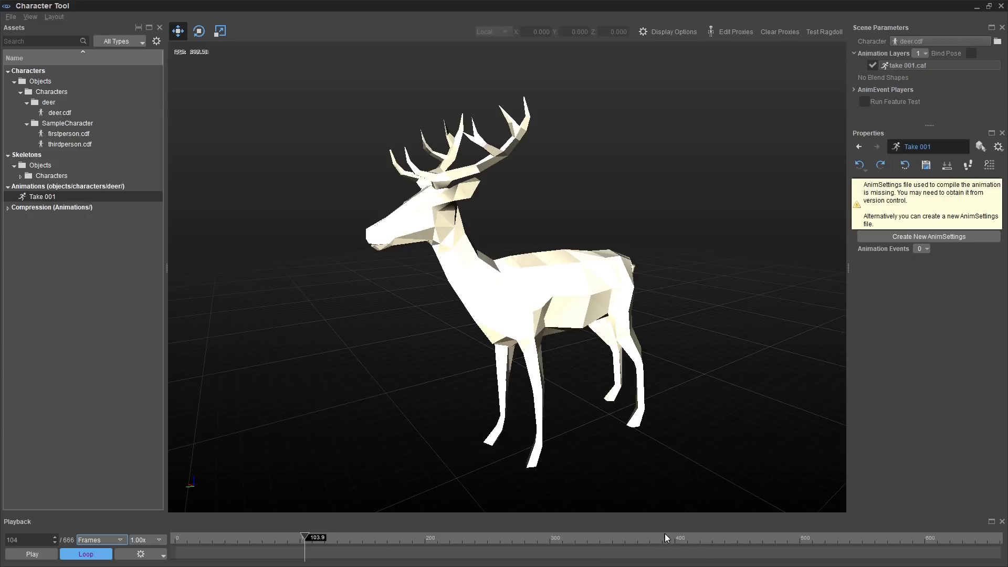
drag(671, 539, 939, 540)
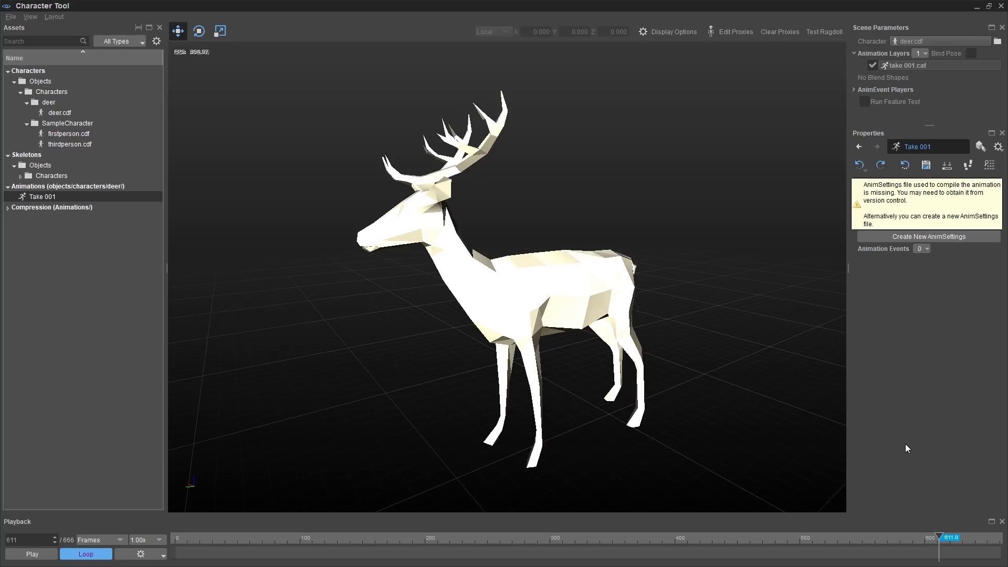
Step: Show the deer's skeleton joints and joint names with a larger label font size
click(674, 33)
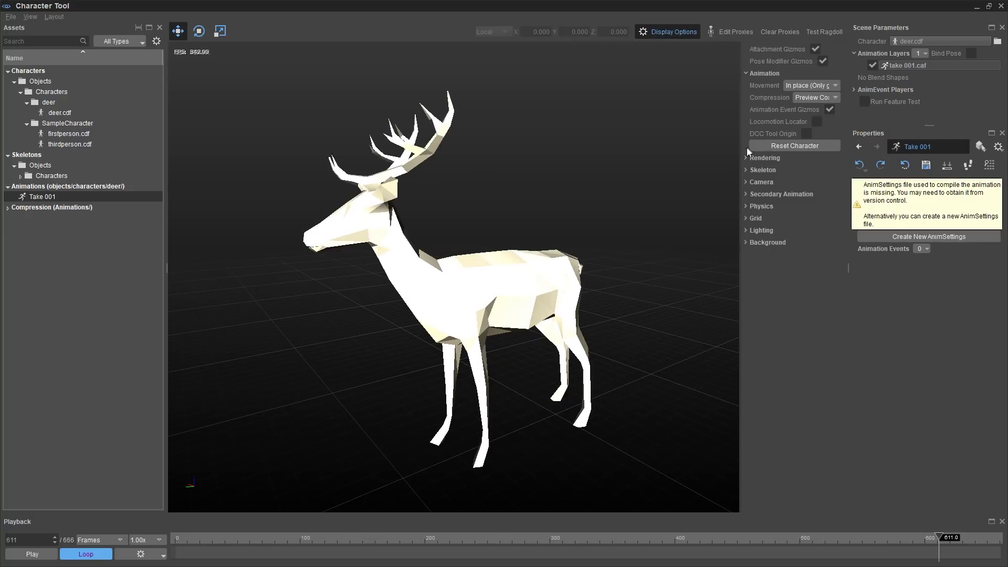
drag(739, 148, 682, 172)
click(688, 170)
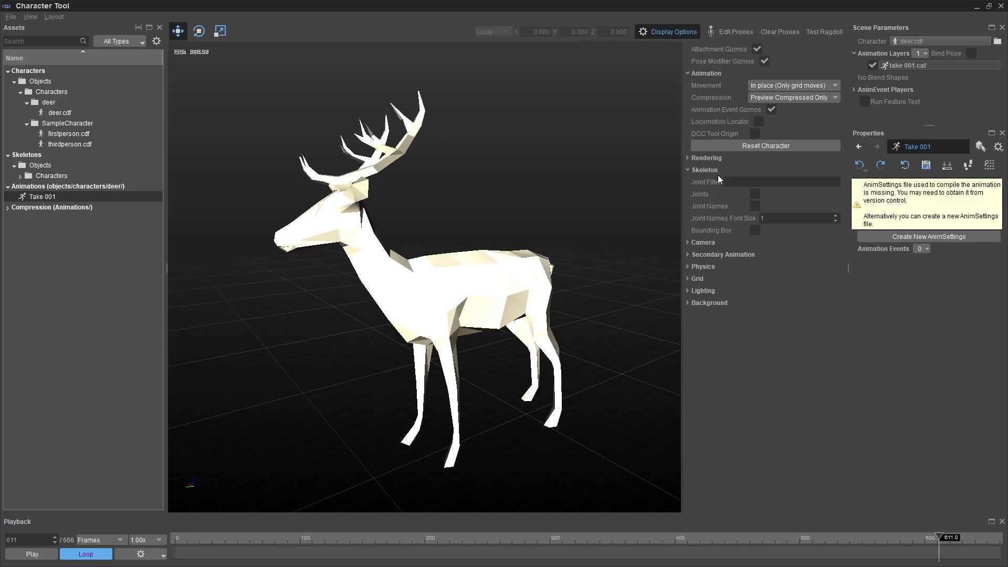
click(755, 193)
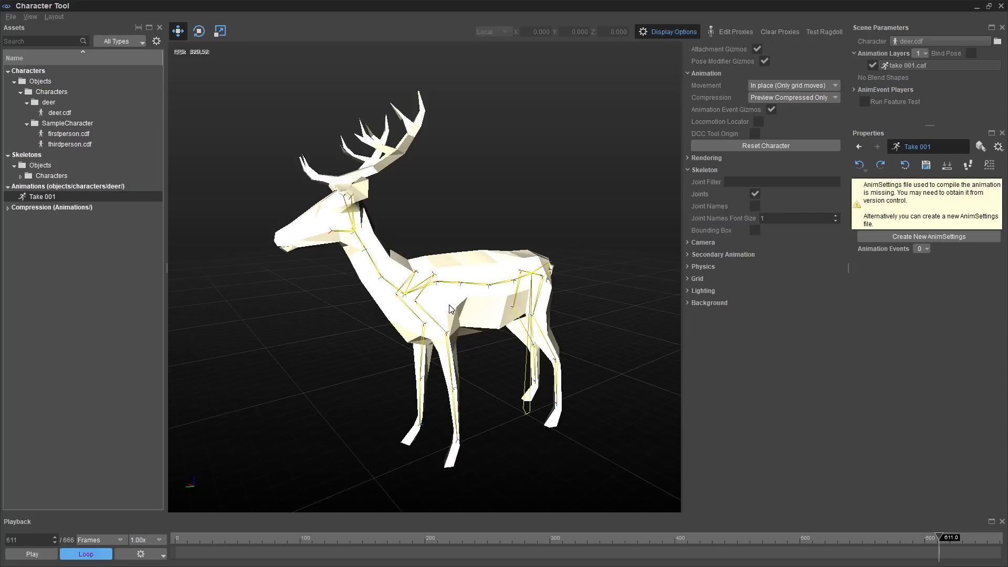
scroll(450, 310, up, 3)
scroll(462, 313, down, 3)
scroll(544, 310, up, 1)
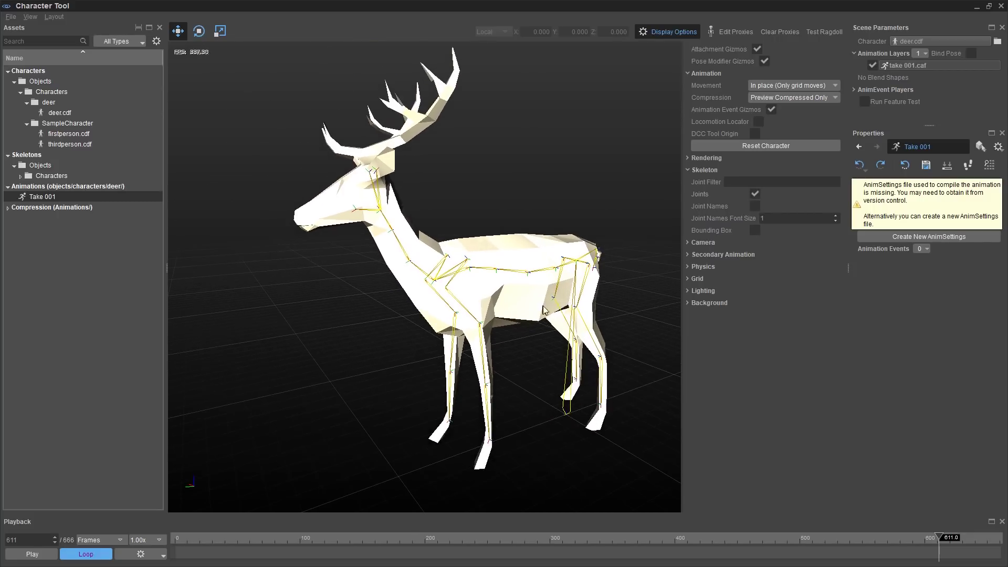
click(755, 206)
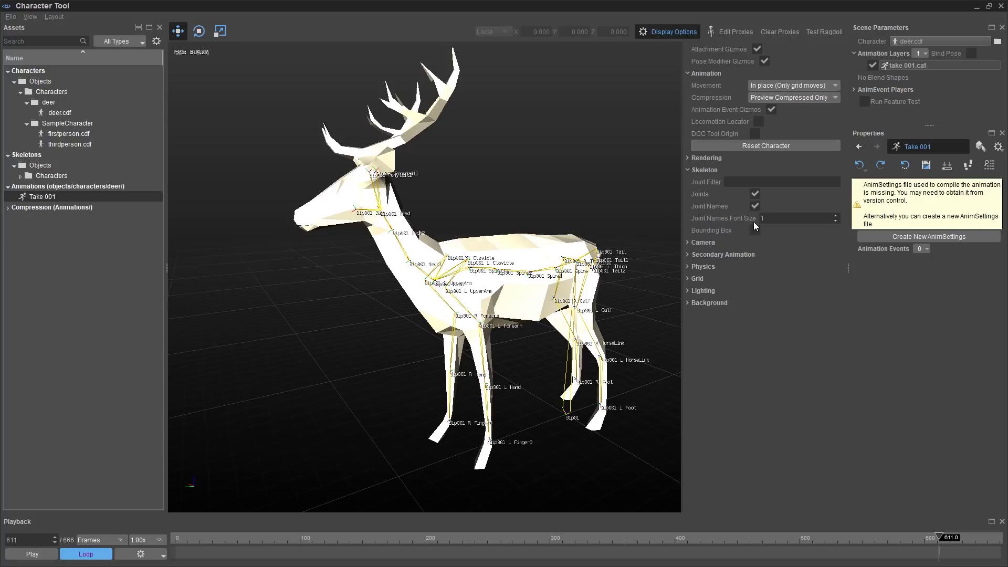
scroll(510, 368, up, 2)
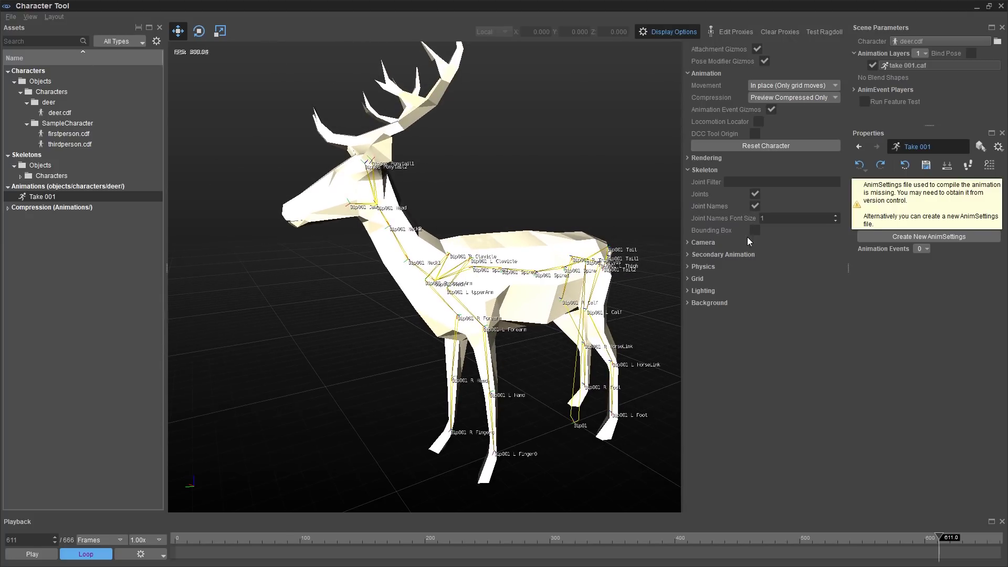
drag(766, 222, 794, 222)
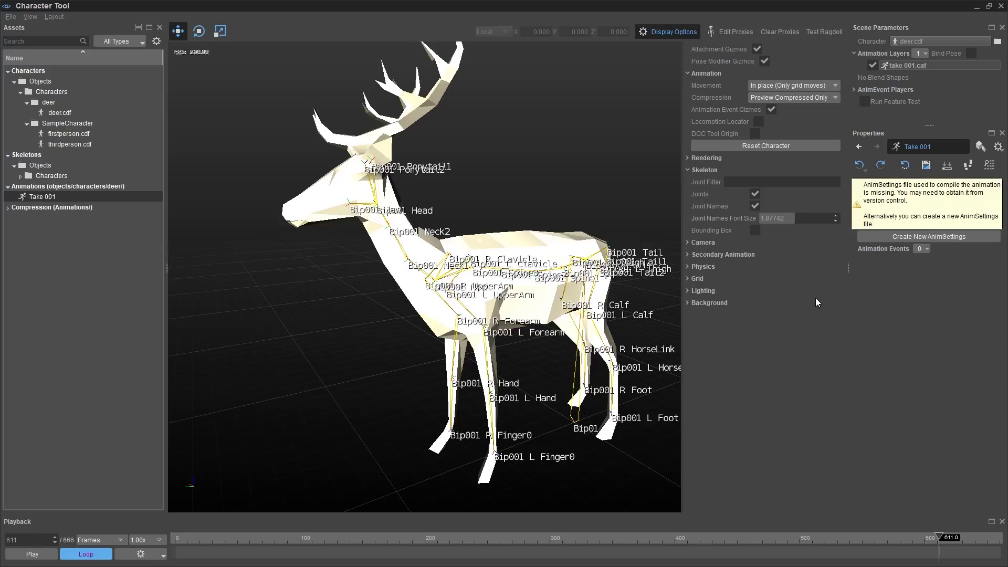
drag(674, 294, 655, 262)
Step: Turn off Joint Names and Joints, then expand and collapse the Physics display settings
scroll(654, 261, down, 3)
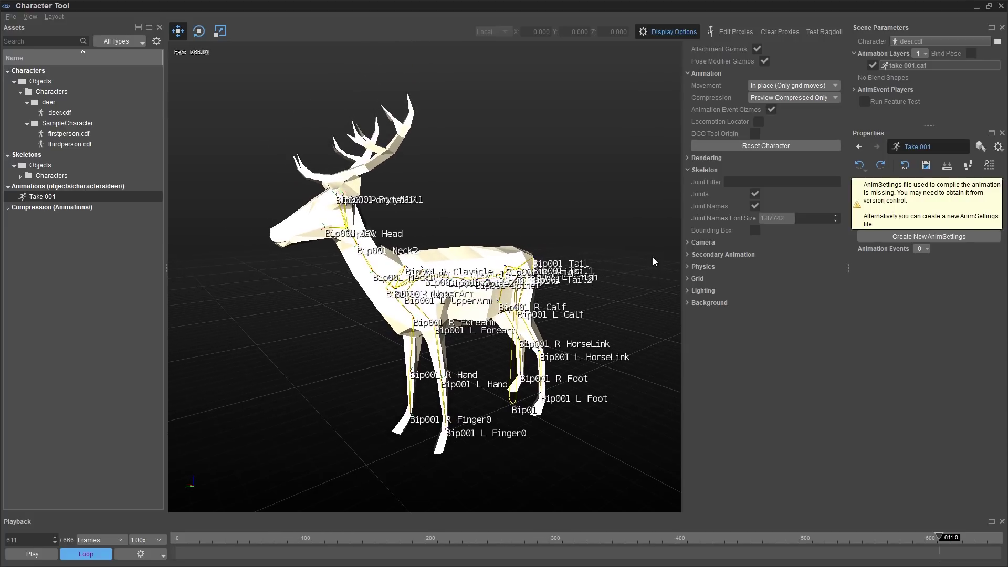
click(755, 205)
click(755, 195)
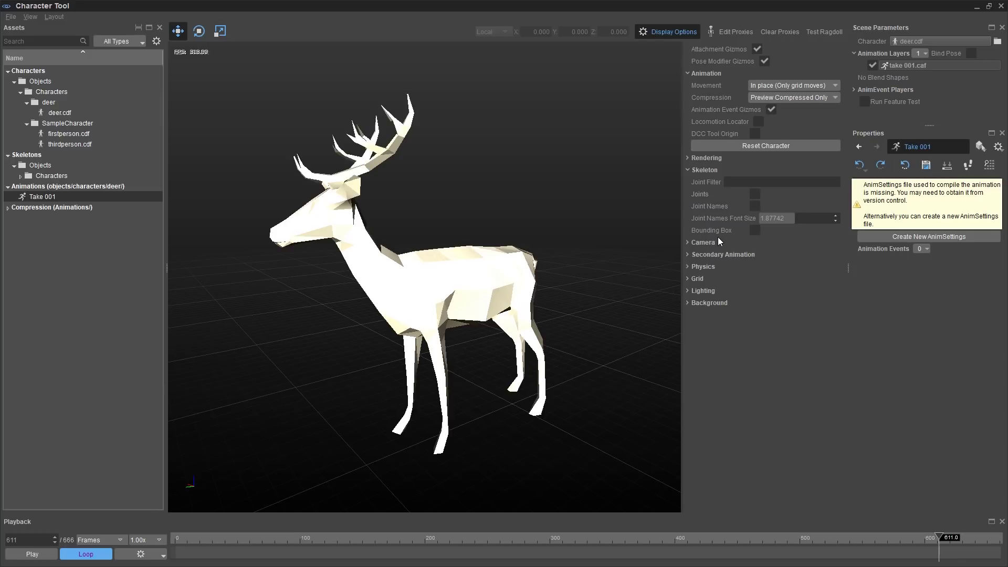
click(687, 266)
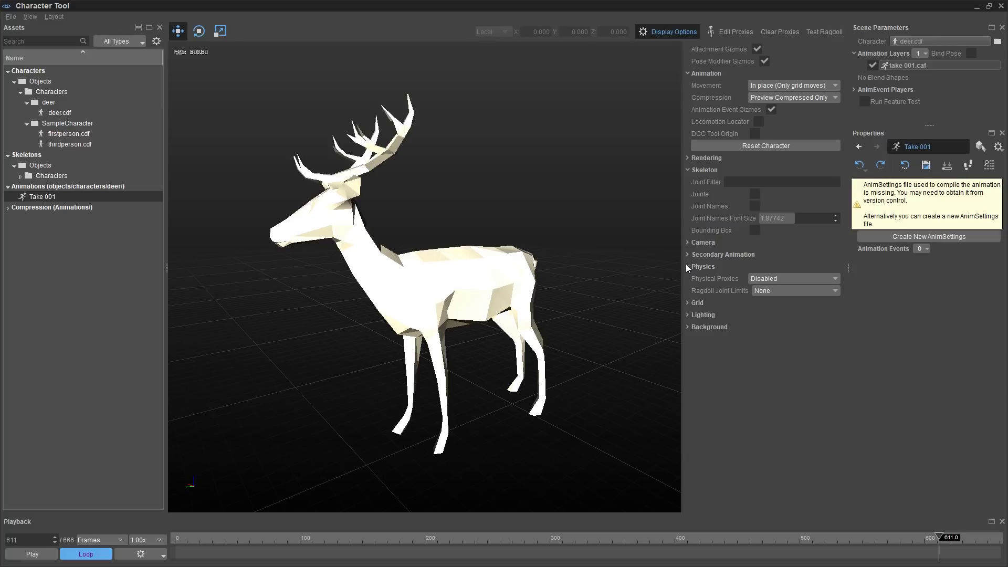
click(686, 265)
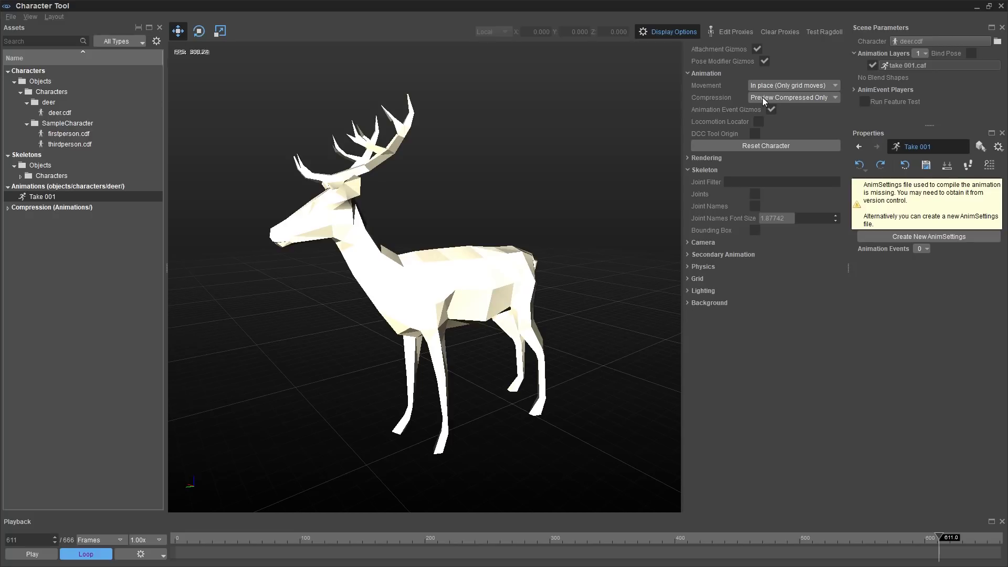
Step: Close display settings and browse to 3p_demo's Assets\Animations\Mannequin\Preview folder
click(674, 31)
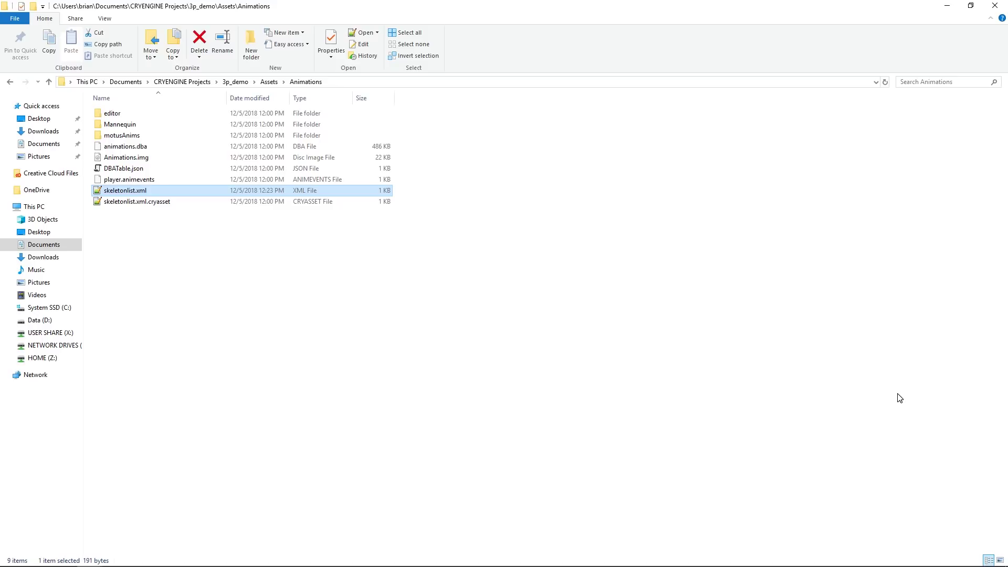
click(235, 81)
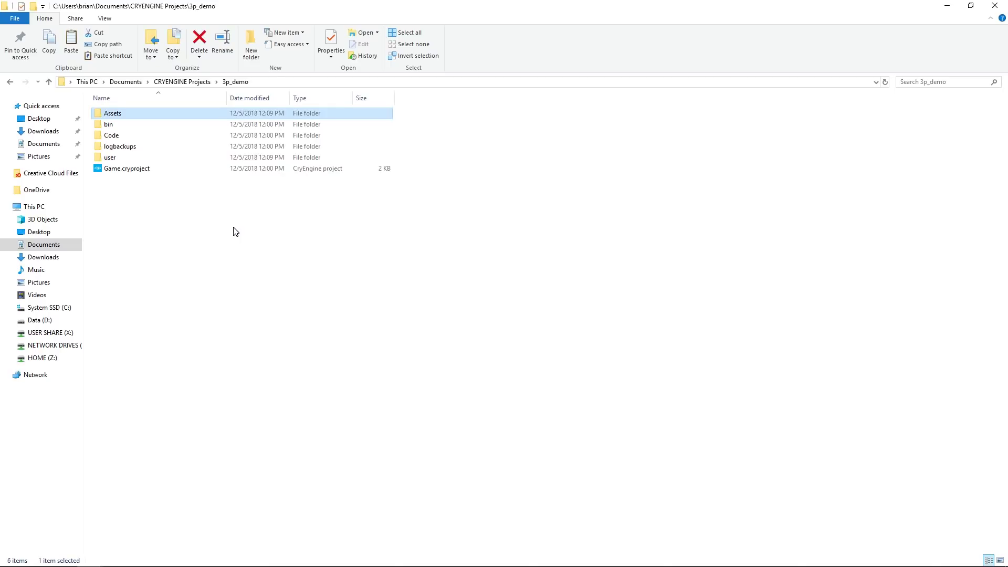
key(Return)
key(Down)
key(Return)
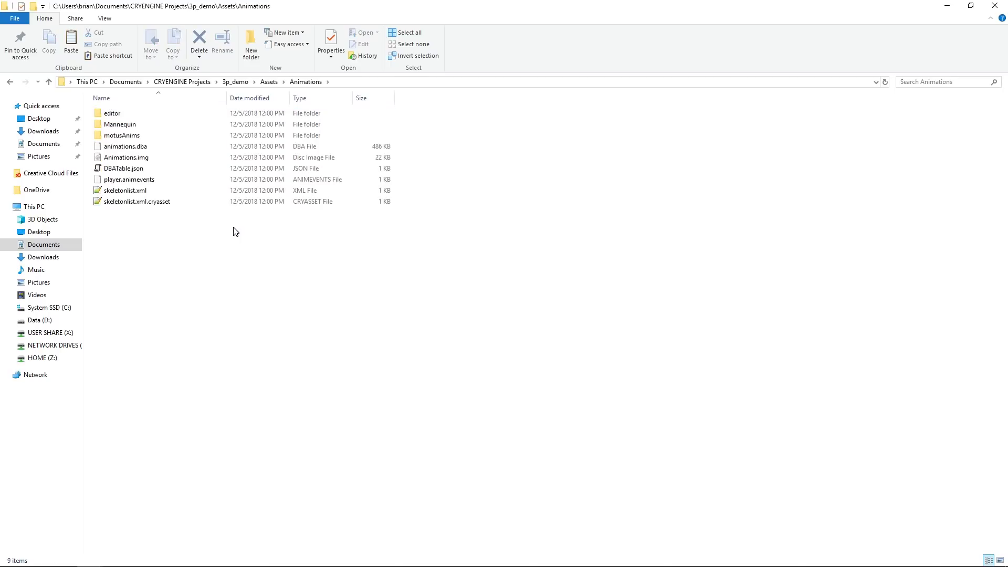
key(Down)
key(Down)
key(Return)
key(Down)
key(Return)
key(Down)
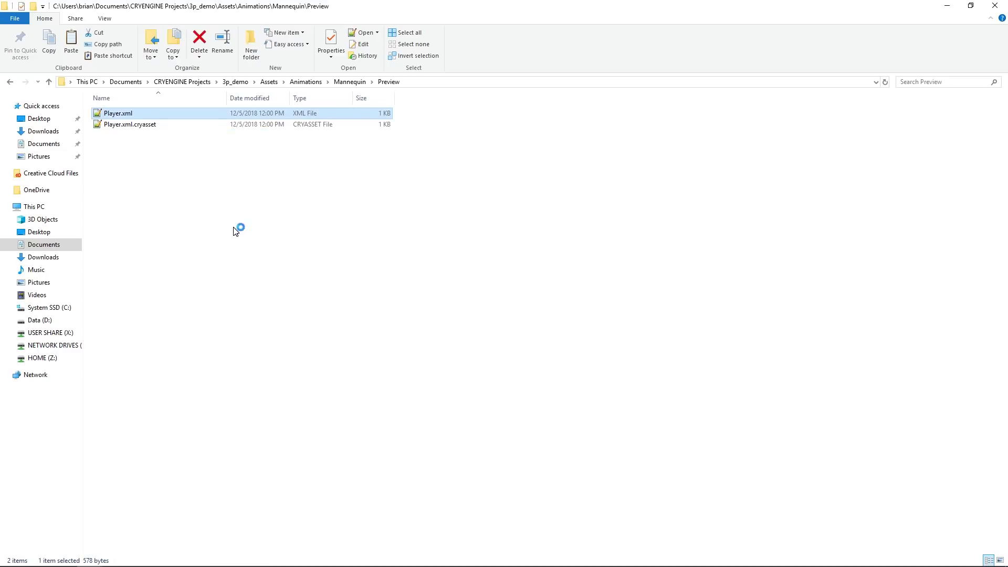
Step: Open Player.xml and change line 4's model path to Objects/Characters/deer/deer.cdf
key(Return)
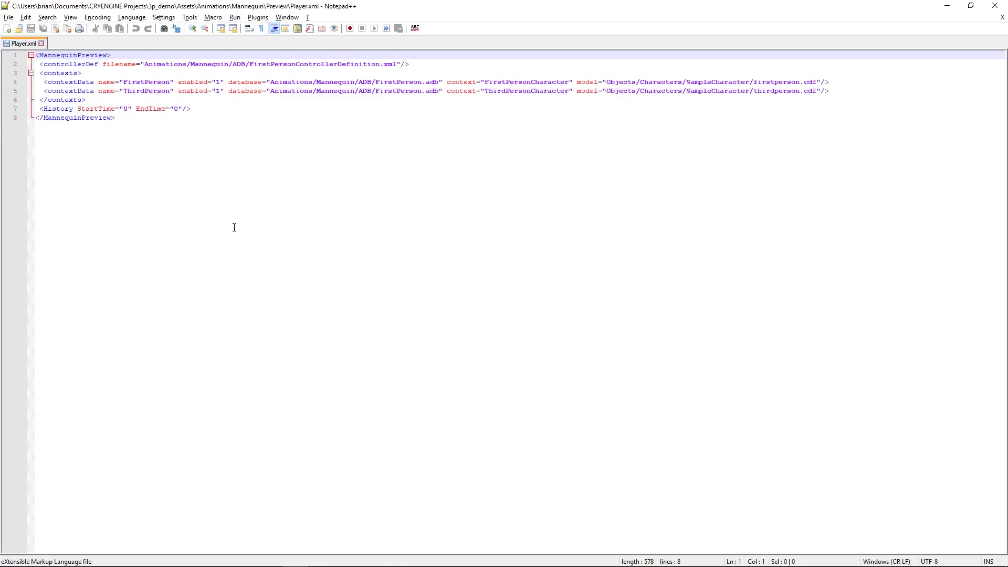
key(Down)
key(Down)
key(Down)
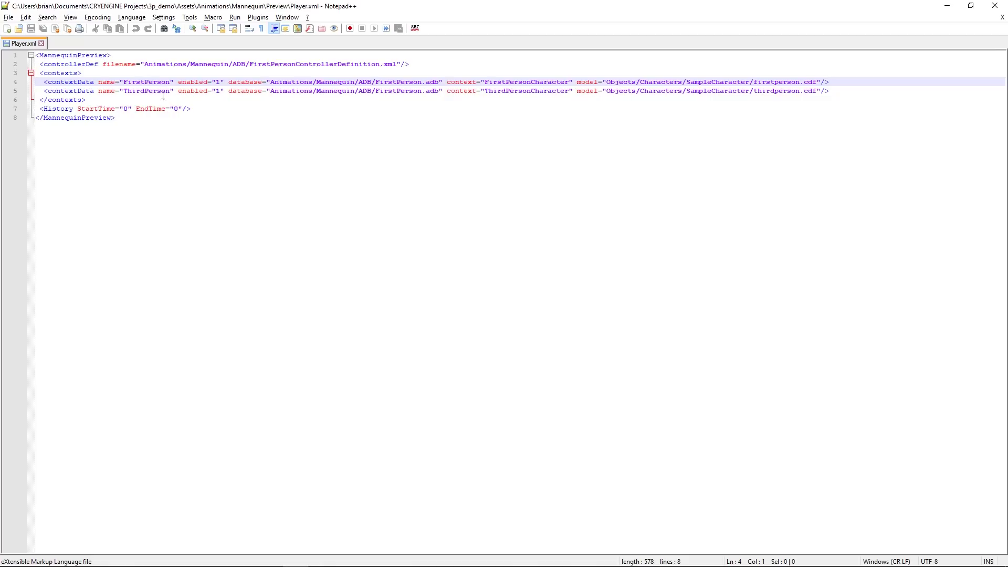
double_click(707, 86)
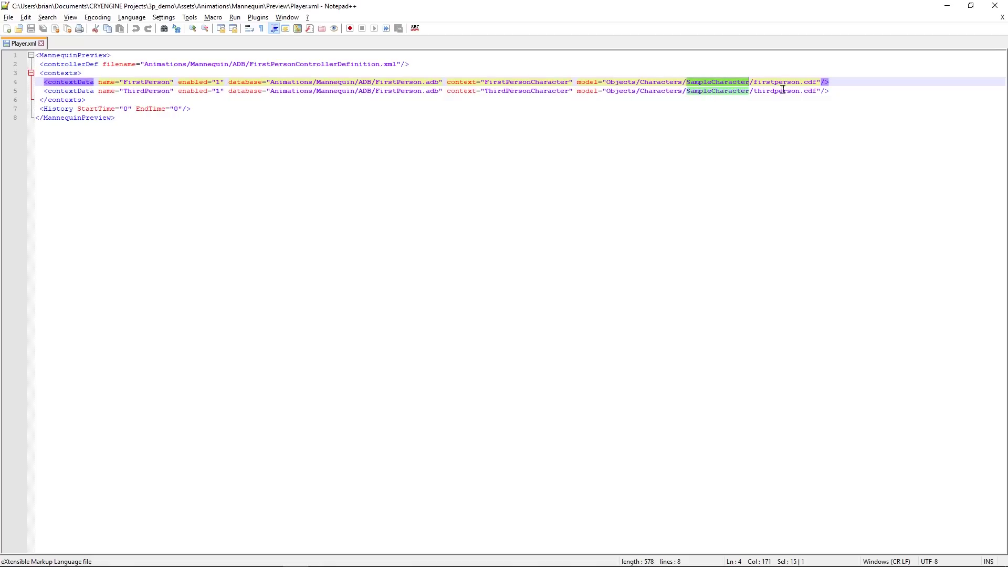
shift+click(817, 82)
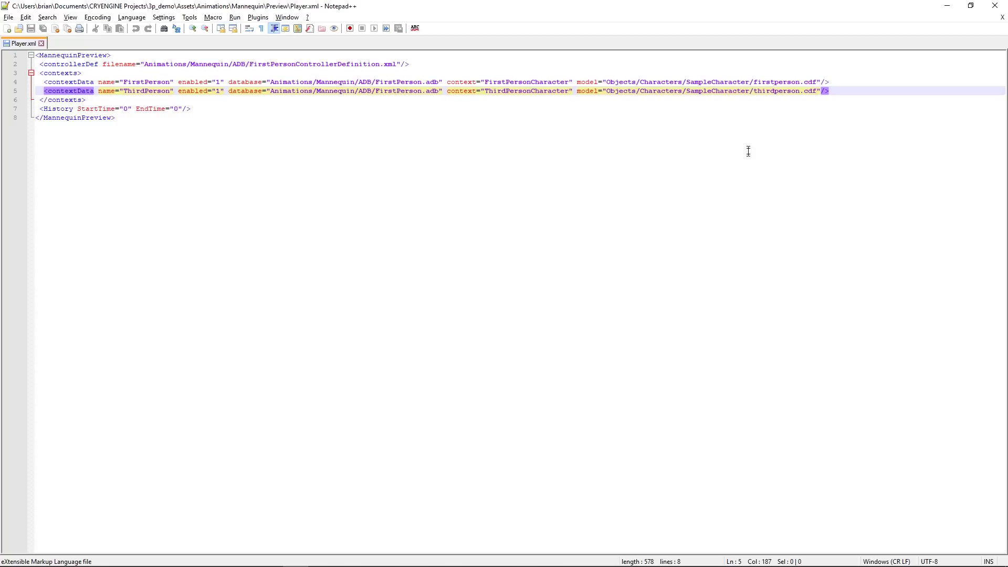
double_click(718, 81)
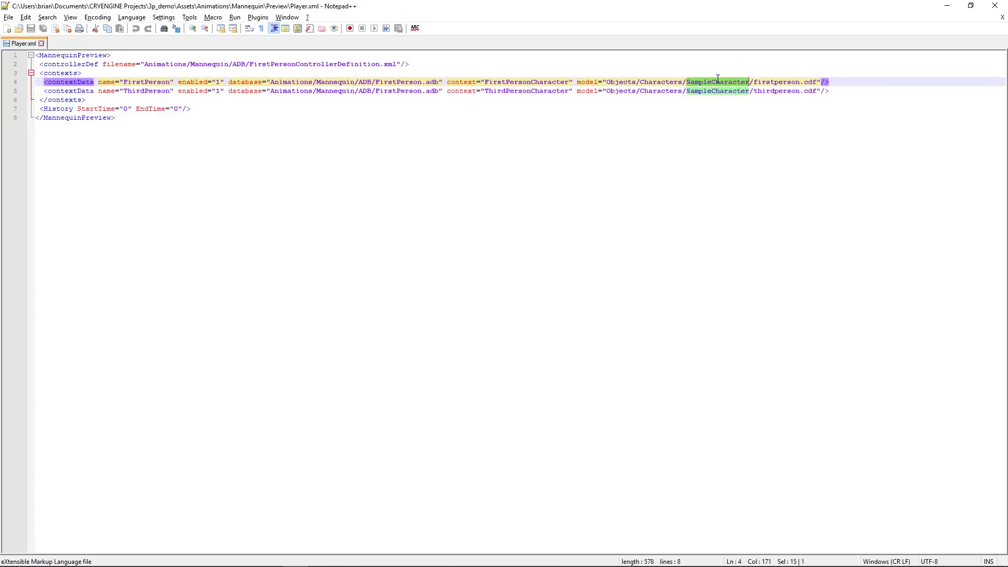
text(deer)
key(ctrl+shift+Left)
key(Right)
double_click(718, 77)
text(deer)
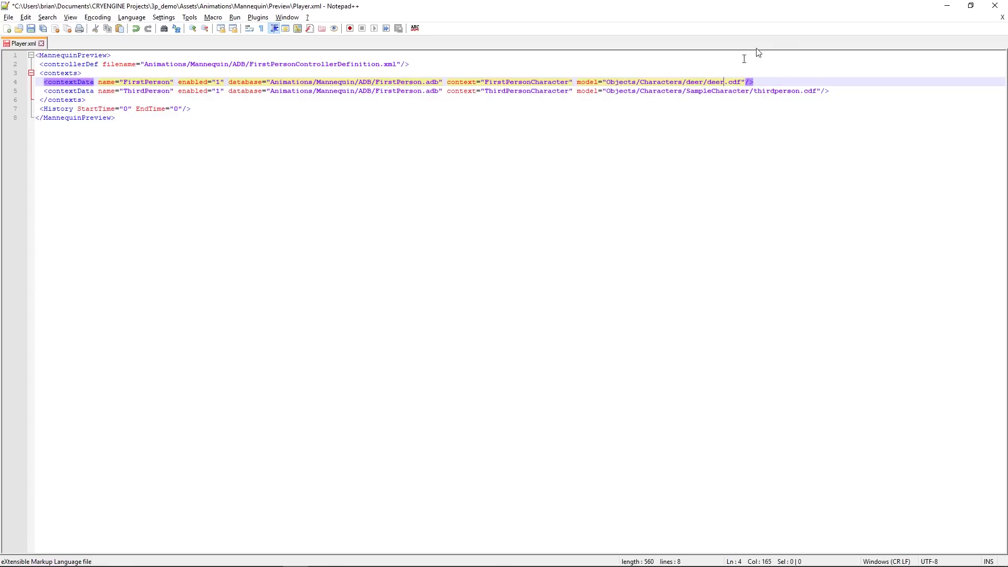
Step: Change line 5's thirdperson model path to deer/deer.cdf, then save and close Player.xml
double_click(702, 91)
text(deer)
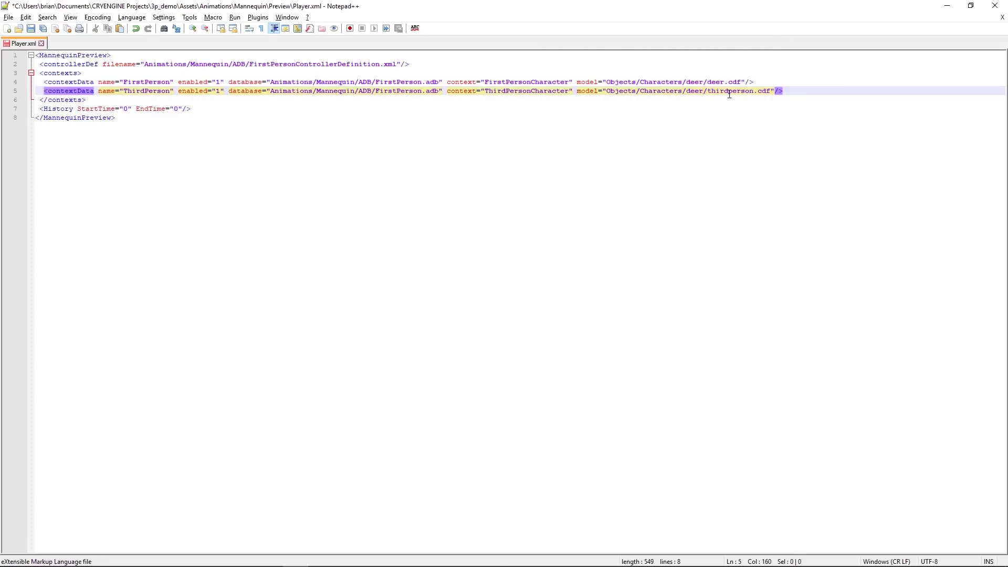
double_click(729, 91)
text(deer)
click(419, 164)
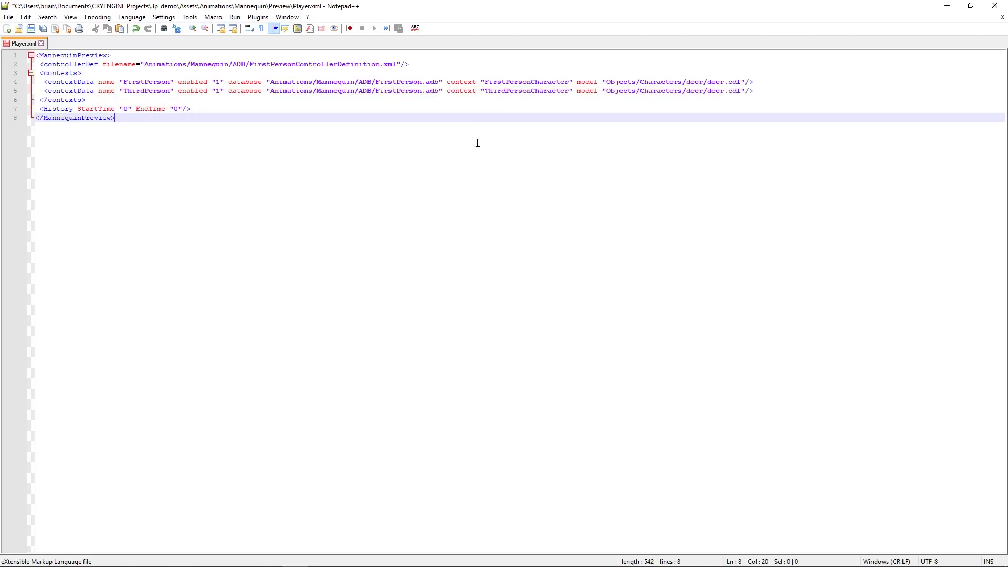
key(ctrl+s)
key(ctrl+w)
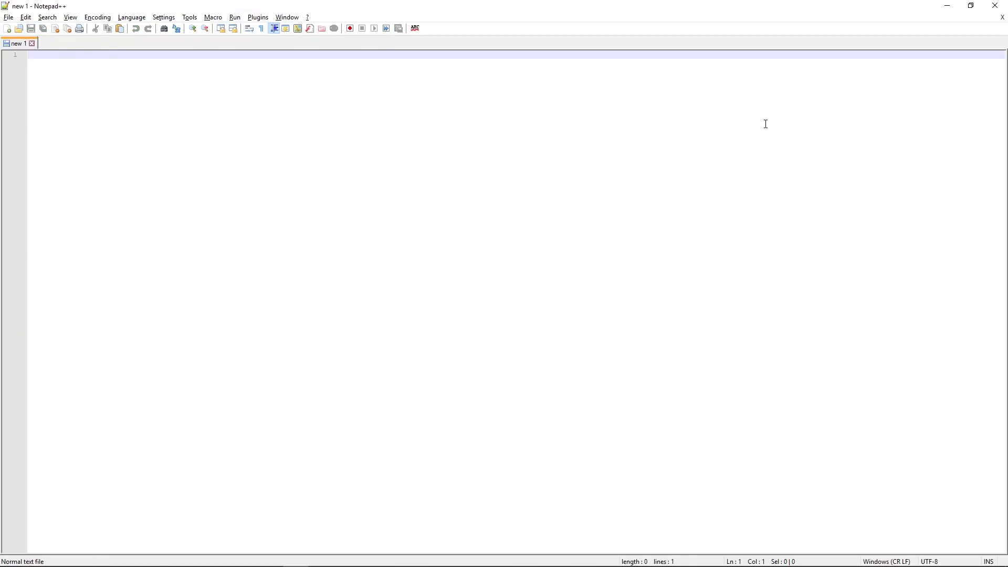
Step: Open skeletonlist.xml from the Animations folder for editing
key(alt+Tab)
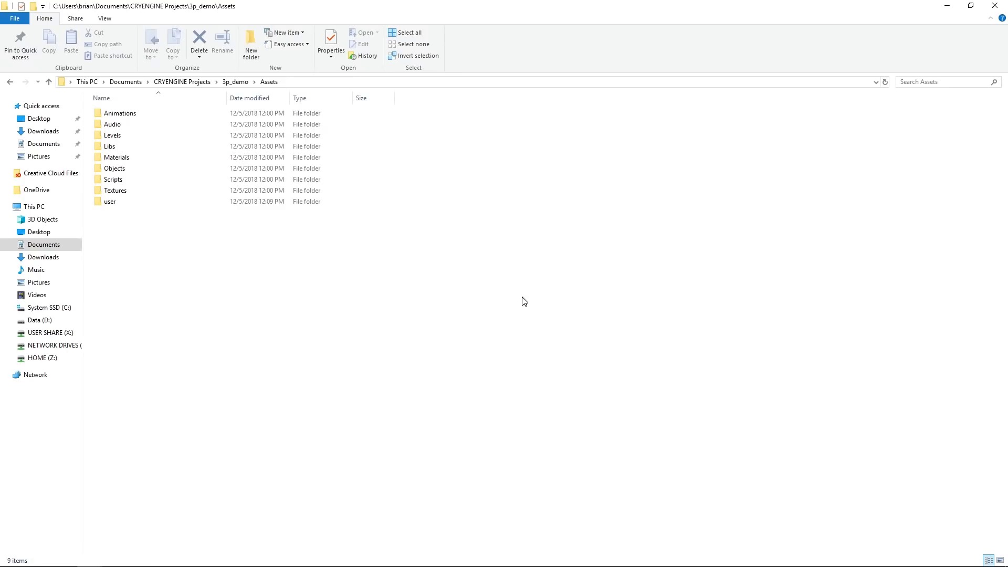
key(Down)
key(Return)
key(End)
key(Up)
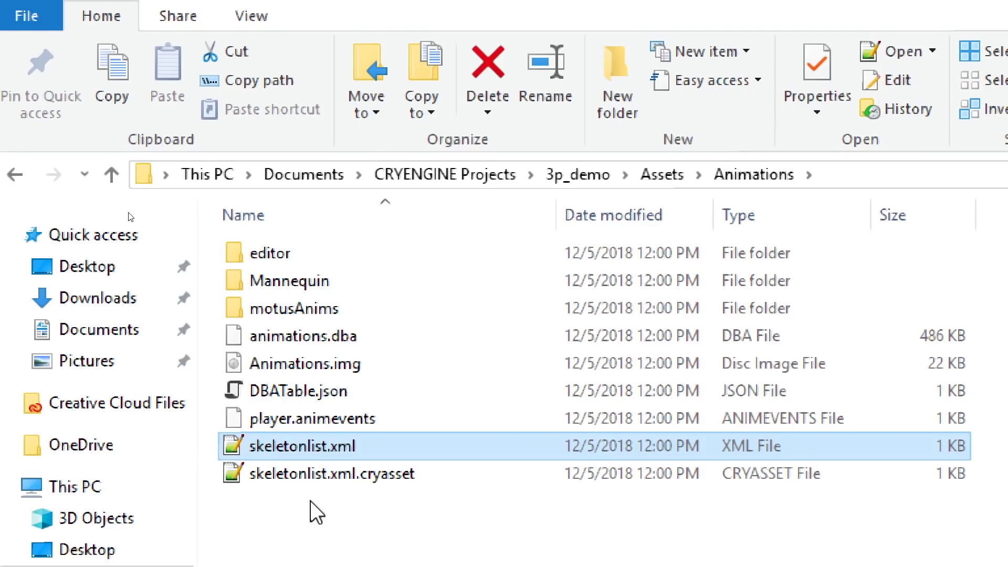
double_click(279, 464)
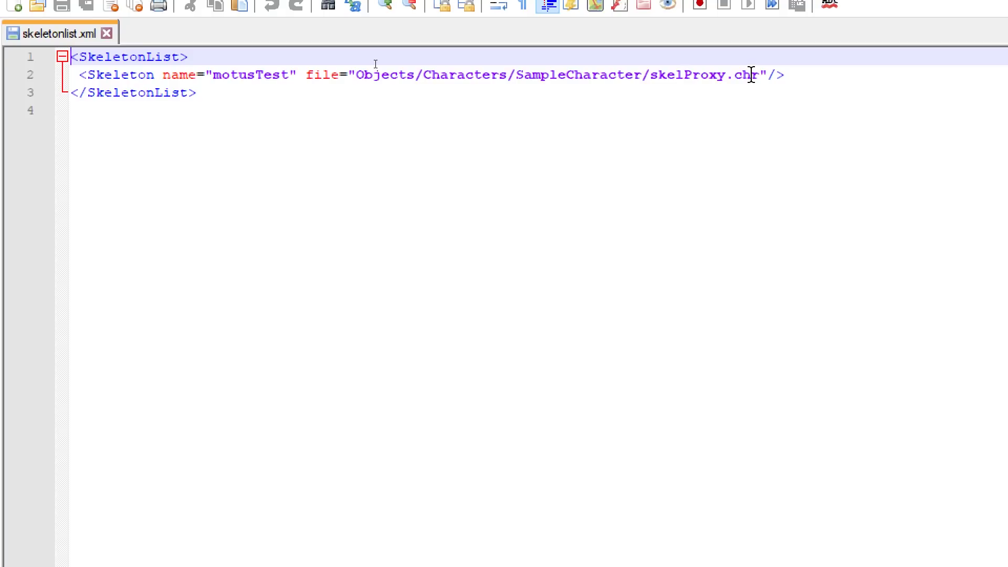
Step: Duplicate the Skeleton entry as line 3, keeping the closing SkeletonList tag on its own line
click(839, 76)
key(shift+Home)
key(ctrl+c)
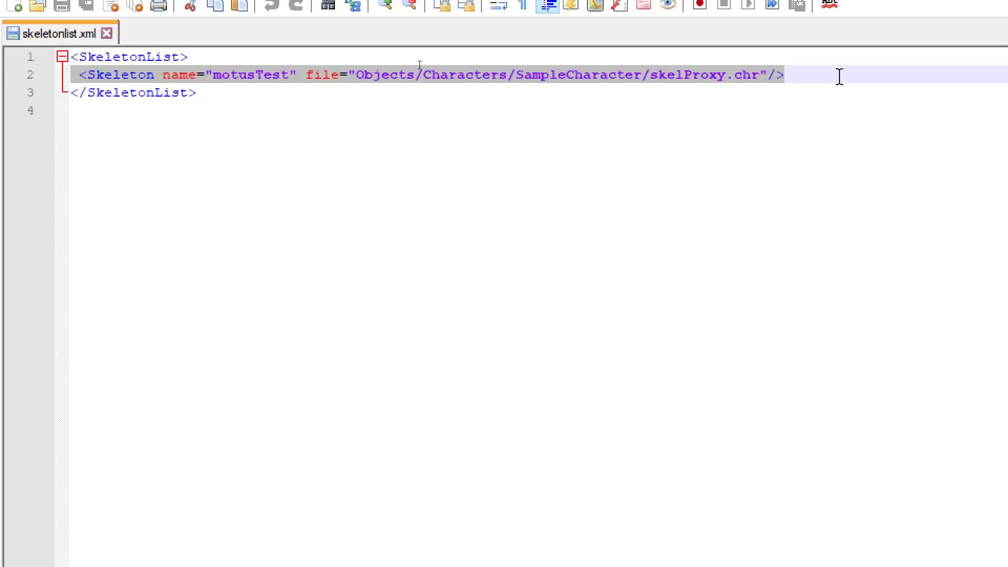
key(Left)
key(Down)
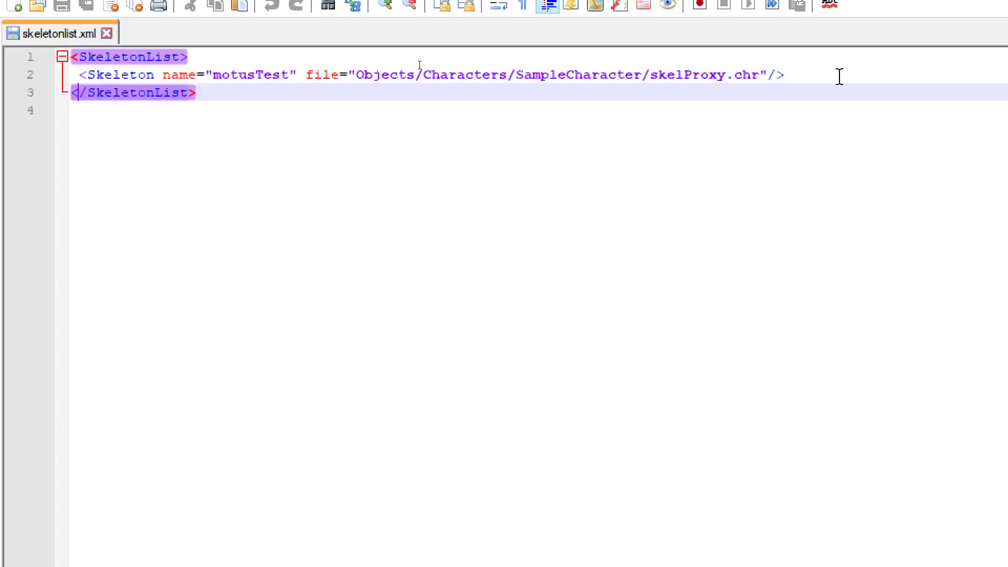
key(ctrl+v)
key(Return)
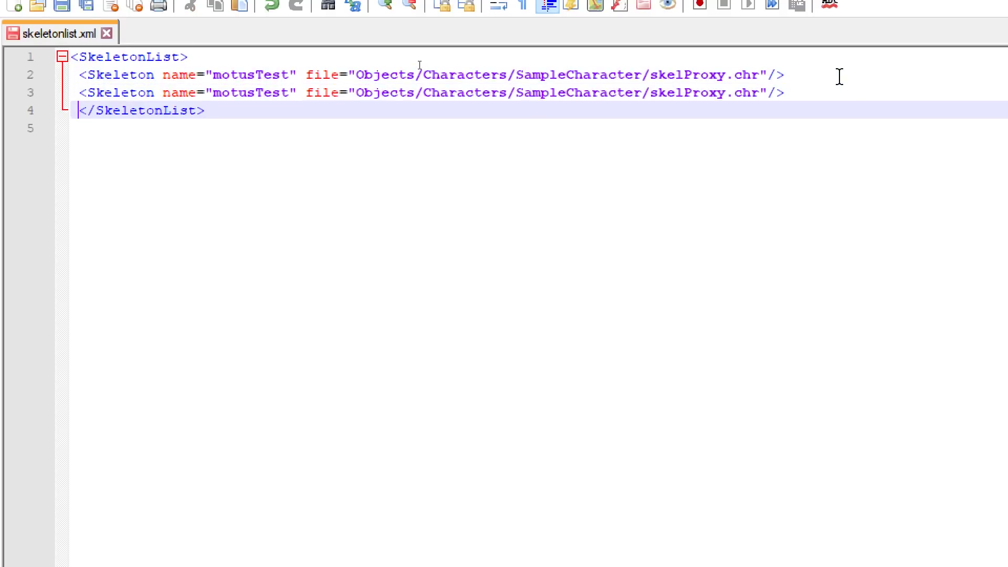
key(BackSpace)
key(Up)
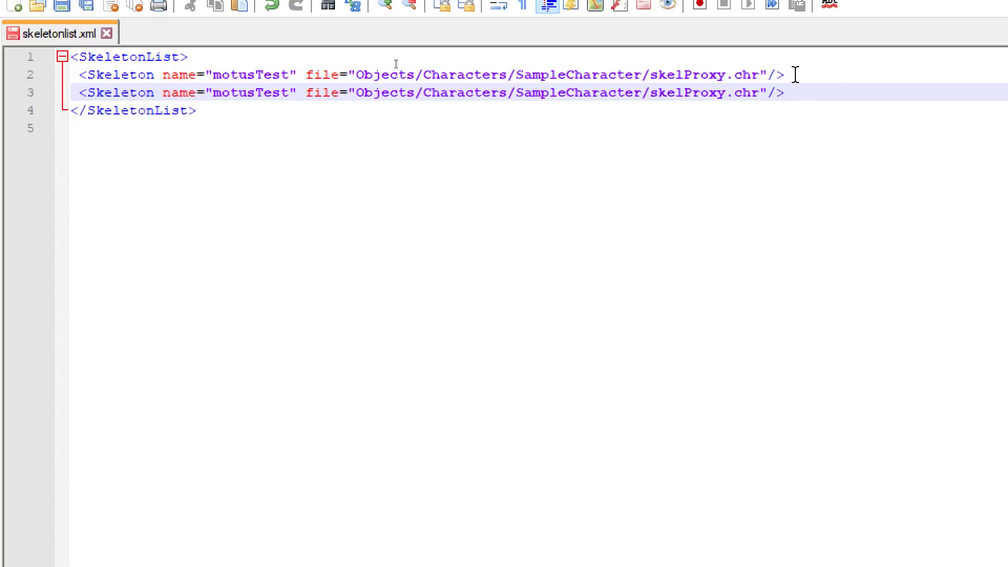
Step: Change the copied entry's path to Objects/Characters/deer/deer.chr, then save and close the file
click(702, 93)
double_click(701, 93)
text(deer)
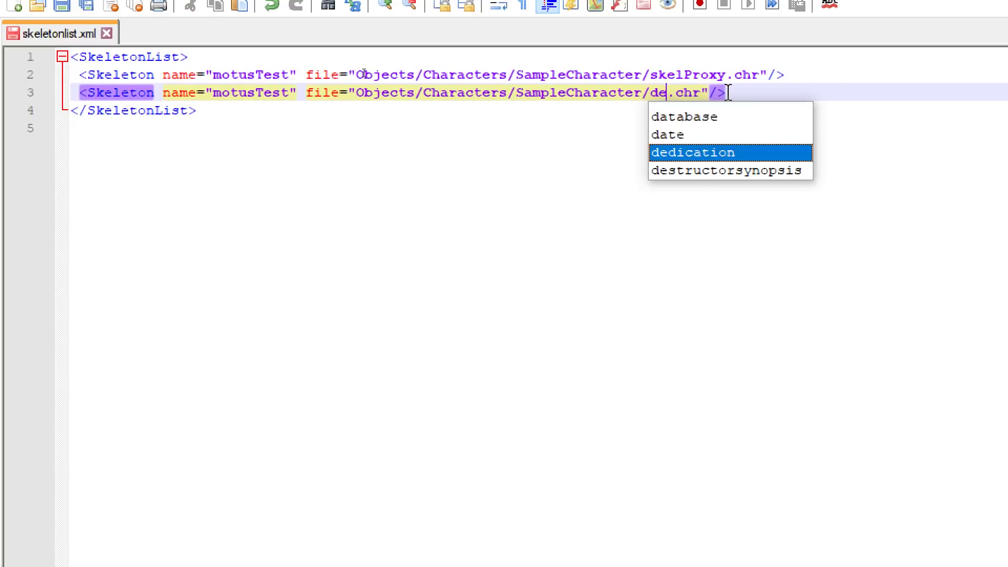
key(ctrl+shift+Left)
key(ctrl+c)
key(Left)
key(Left)
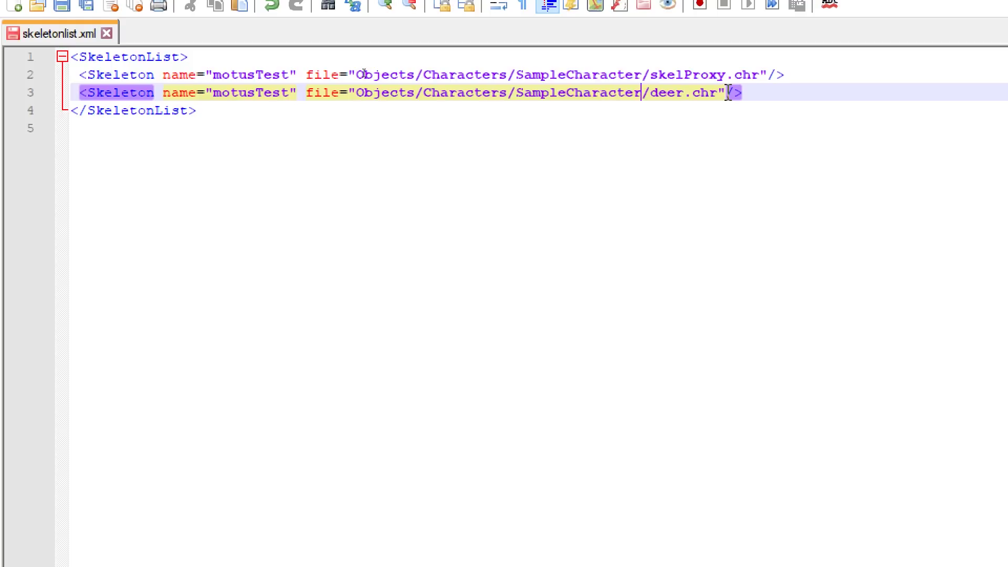
key(ctrl+shift+Left)
key(ctrl+v)
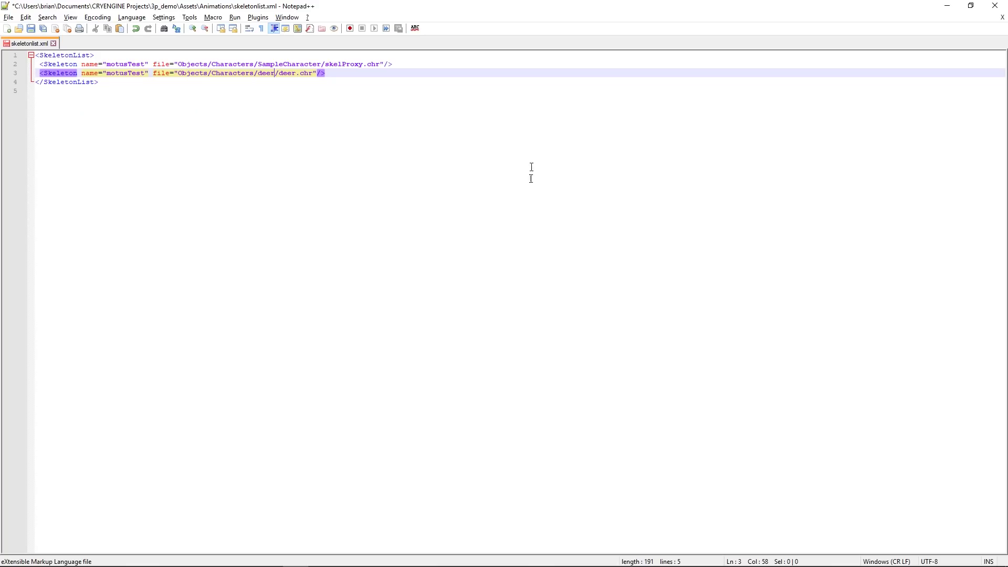
click(9, 17)
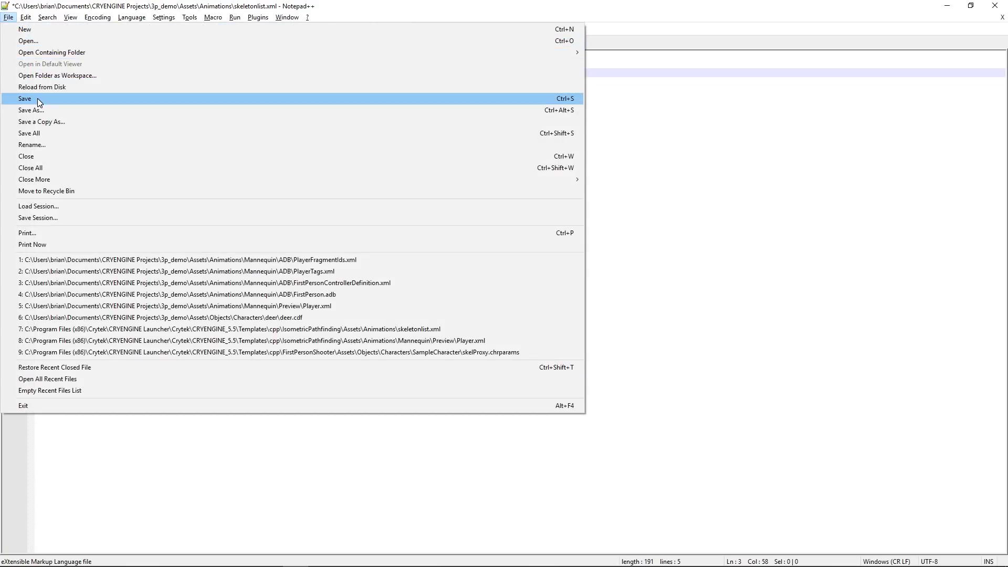
click(36, 99)
key(ctrl+w)
Step: Switch to the CRYENGINE Launcher and launch the 3p_demo project
key(alt+Tab)
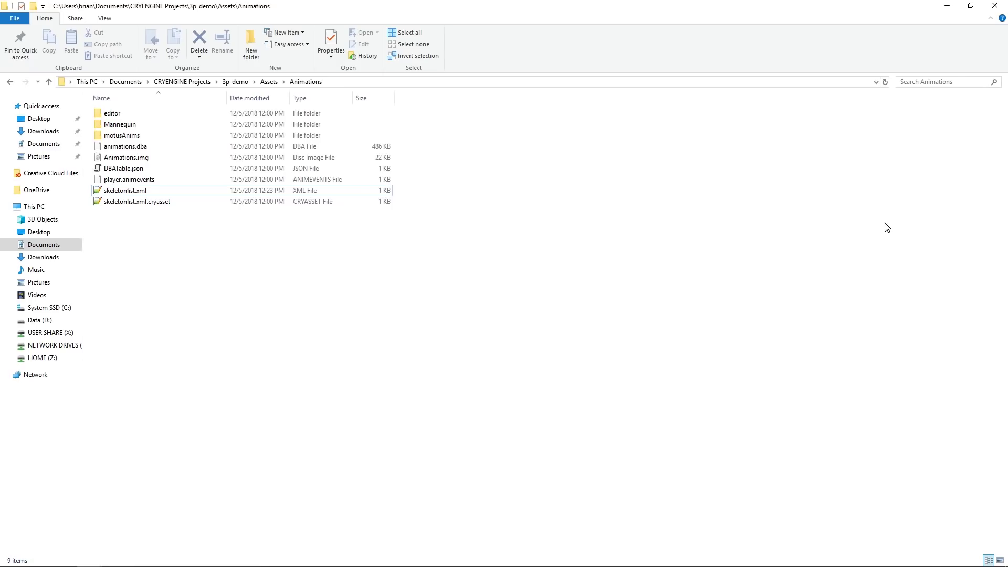
key(ctrl+alt+Tab)
click(299, 341)
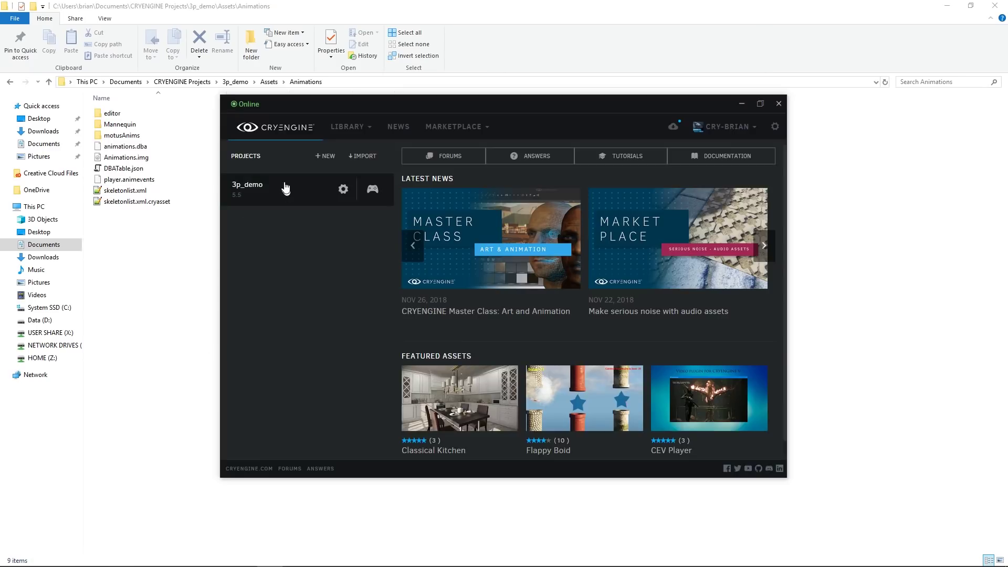
double_click(247, 187)
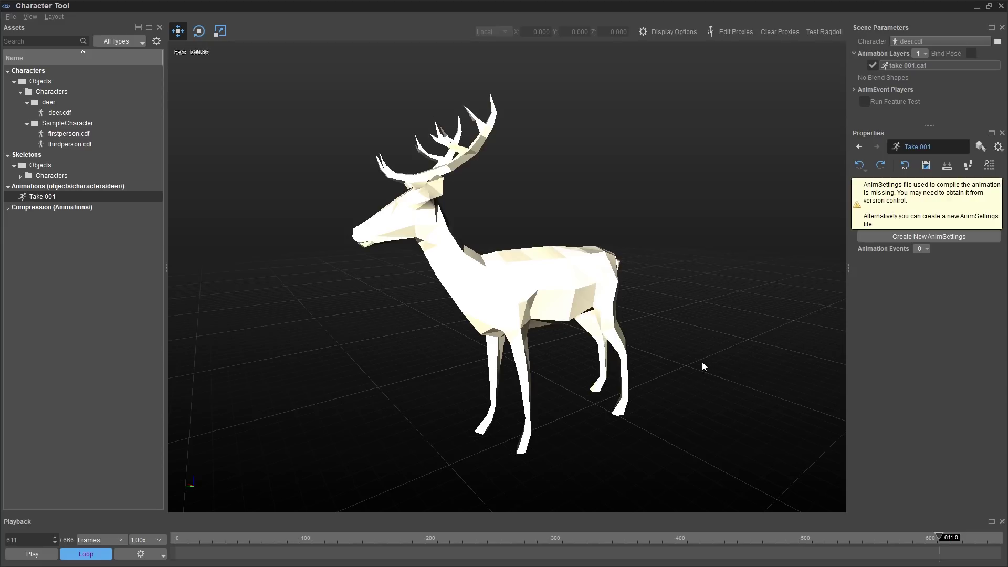
Step: Scrub and frame-step through the deer's Take 001 grazing and walk poses, returning to frame 1
drag(223, 541, 945, 532)
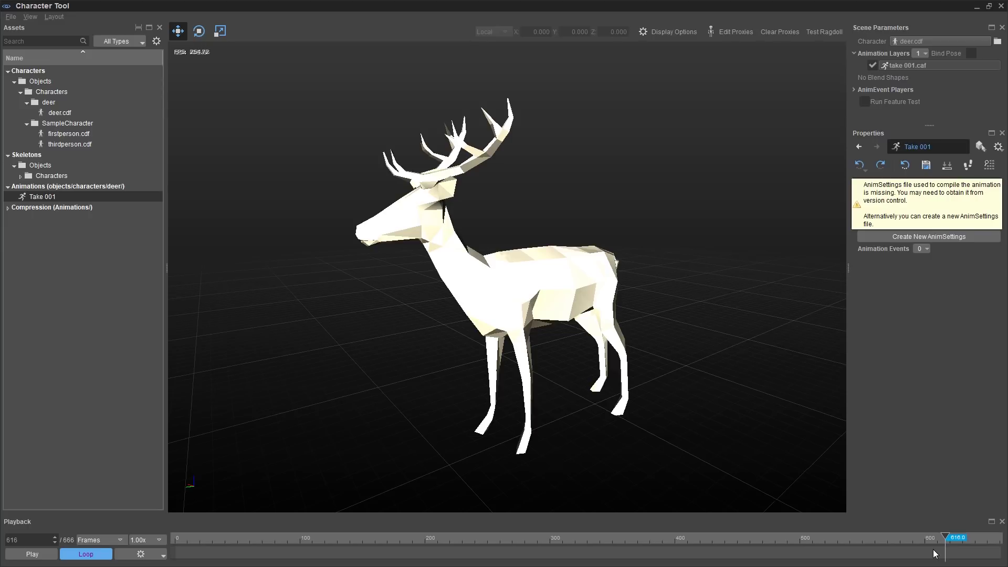
key(Right)
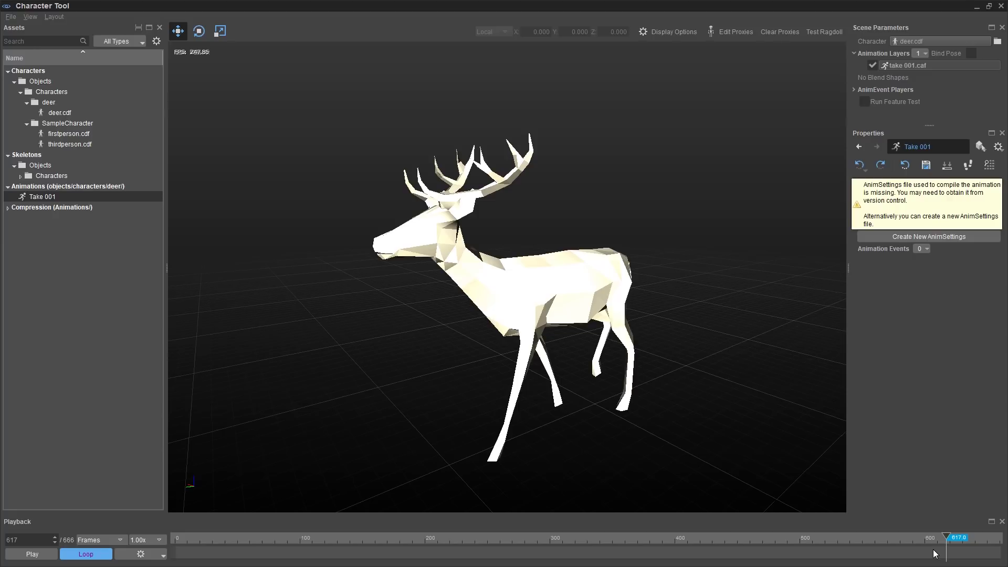
key(Right)
key(Right)
key(Right)
key(Right)
key(Right)
key(Right)
key(Right)
key(Right)
key(Right)
key(Right)
key(Right)
key(Right)
key(Right)
key(Right)
key(Right)
key(Right)
key(Right)
key(Right)
key(Right)
key(Right)
key(Right)
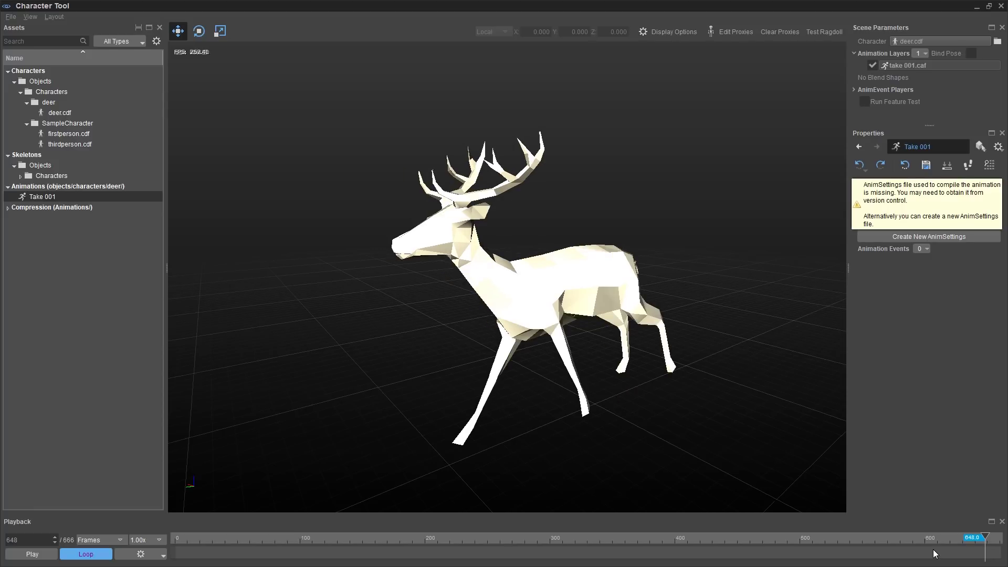
key(Home)
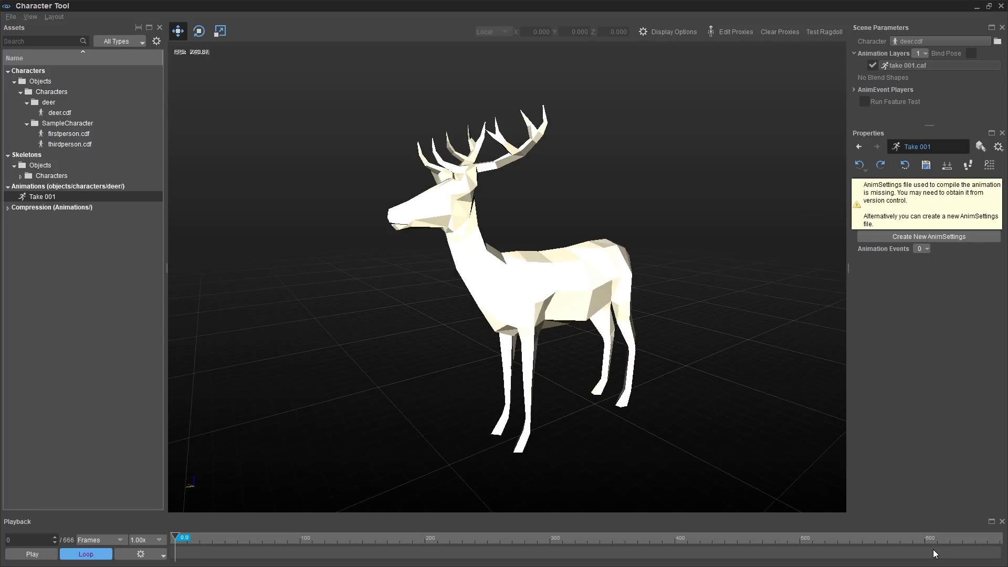
key(Right)
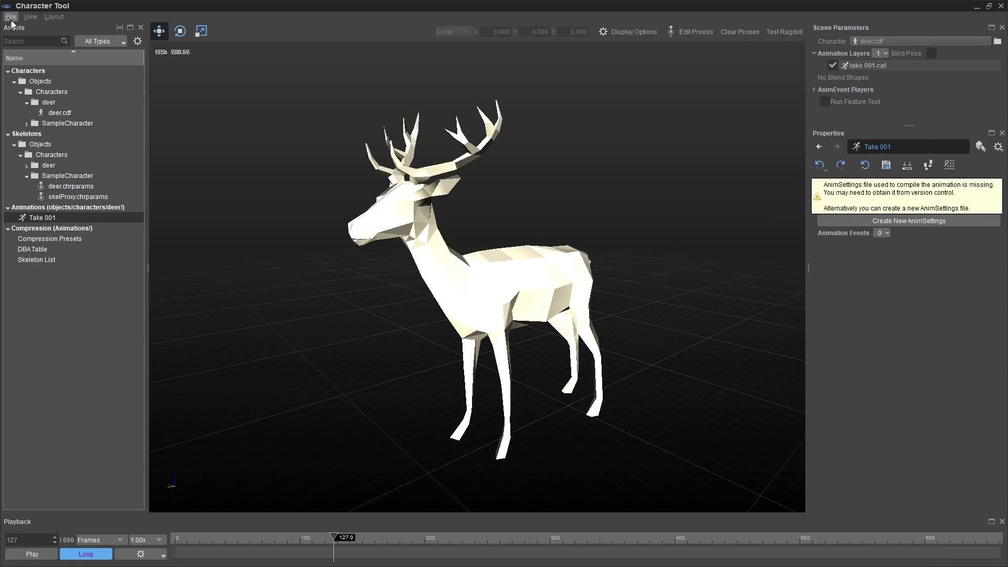
Step: Import deer.FBX through File > Import FBX > Animation
click(11, 16)
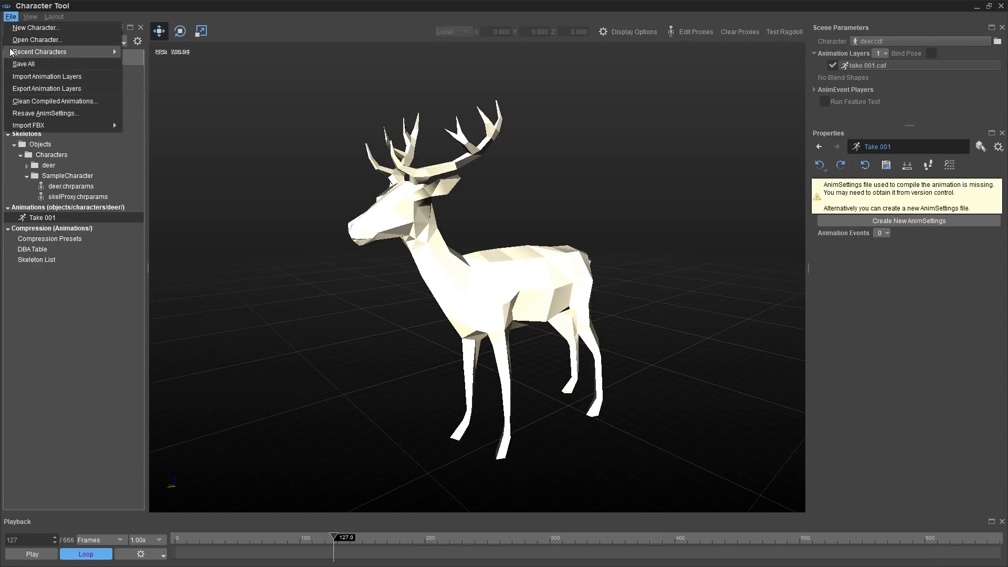
mouse_move(42, 126)
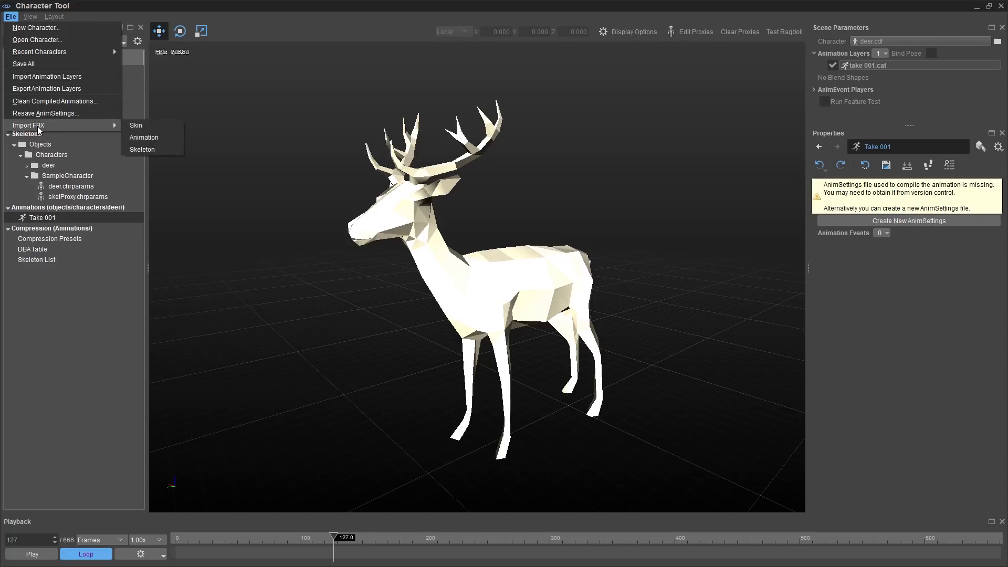
click(153, 140)
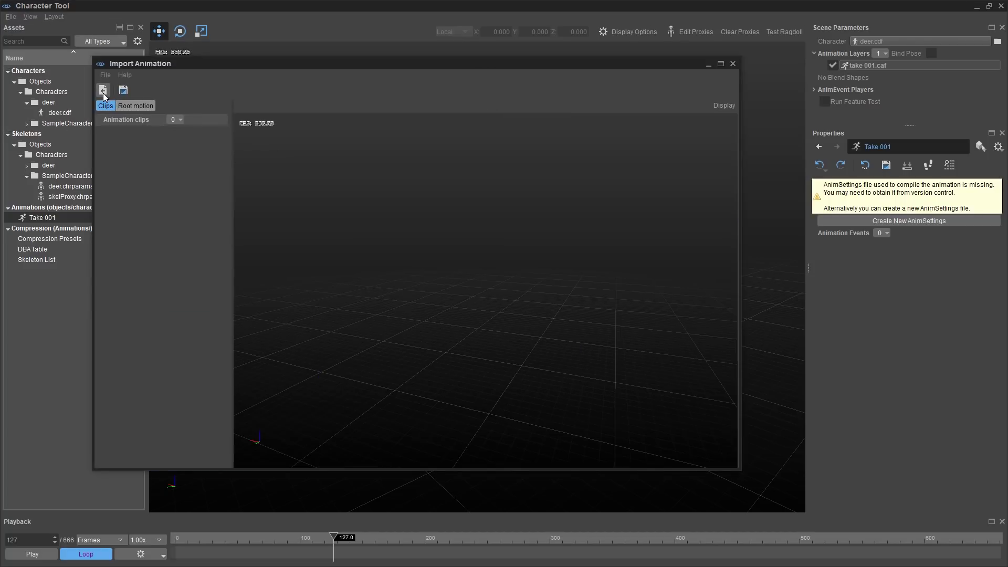
click(103, 92)
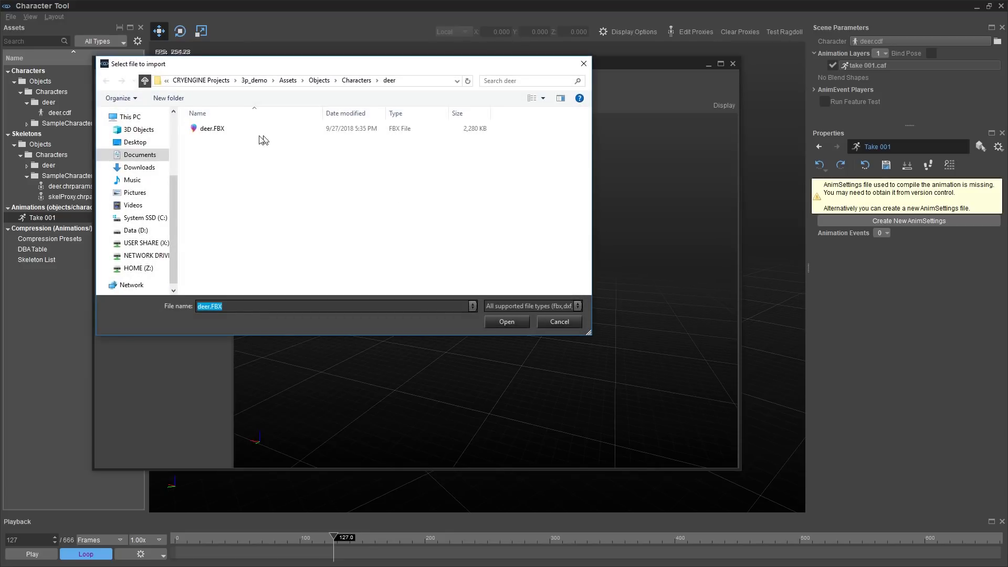
click(222, 132)
click(507, 322)
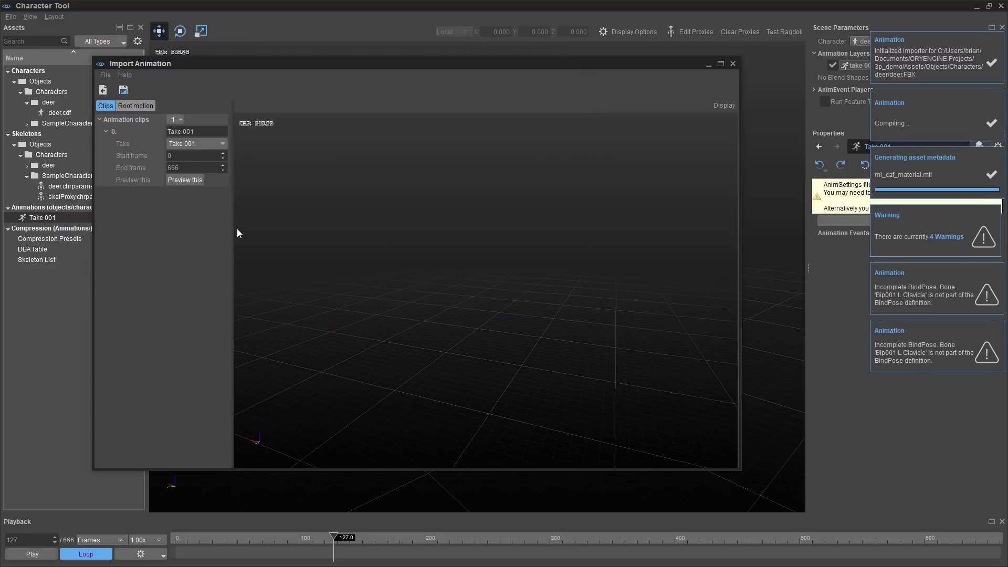
Step: Widen the clip settings panel and maximize the Import Animation window
drag(233, 227, 260, 286)
drag(740, 469, 868, 421)
drag(756, 420, 752, 496)
key(super+Up)
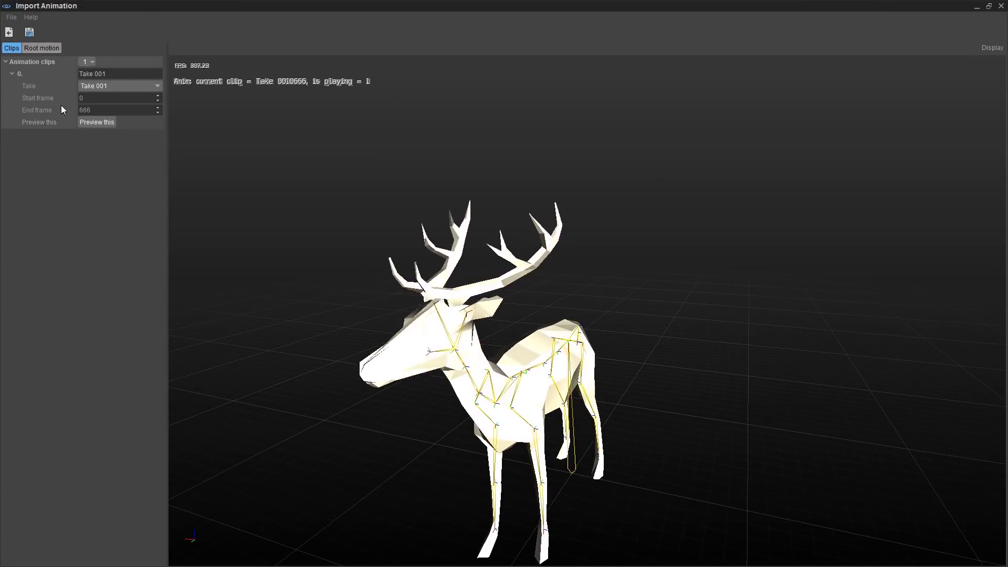
Step: Rename the first clip 'idle' with frames 1–616 and preview it
triple_click(118, 73)
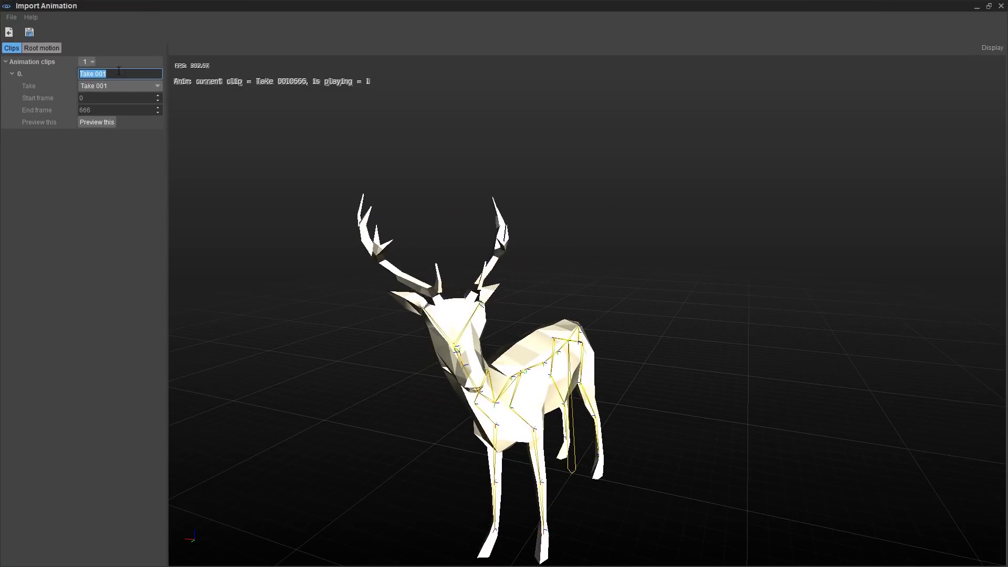
text(idle)
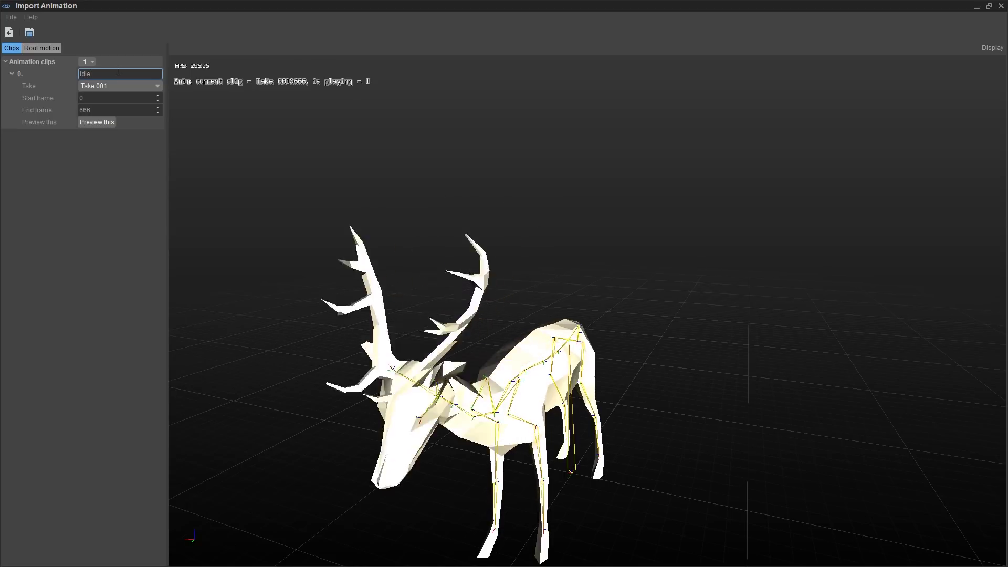
double_click(96, 97)
text(1)
key(Tab)
text(61)
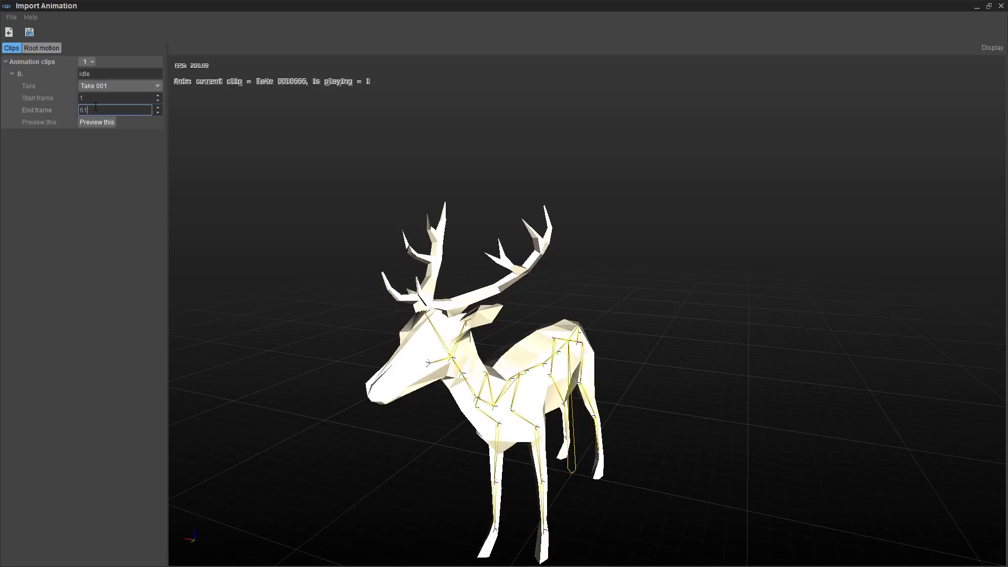
key(Return)
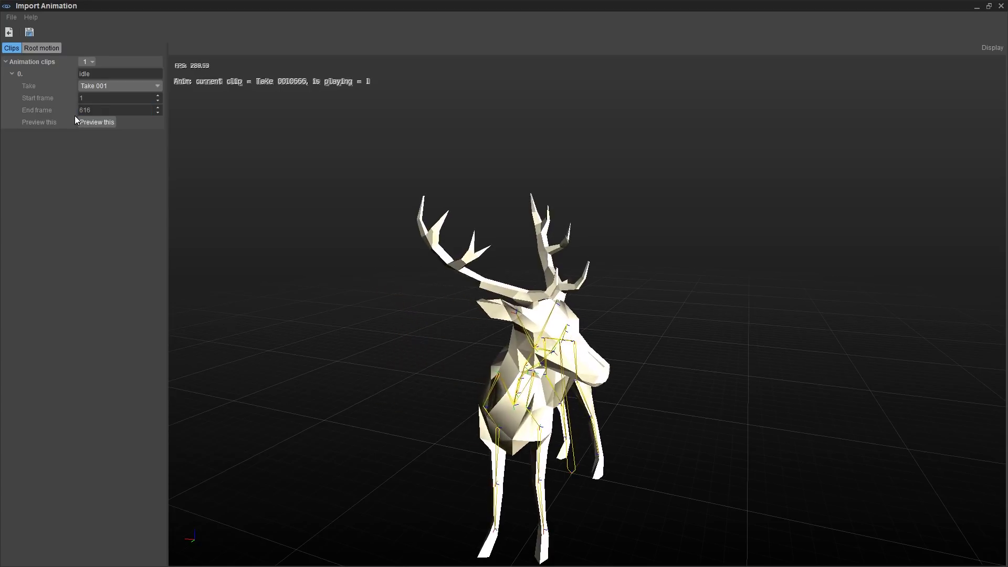
click(97, 122)
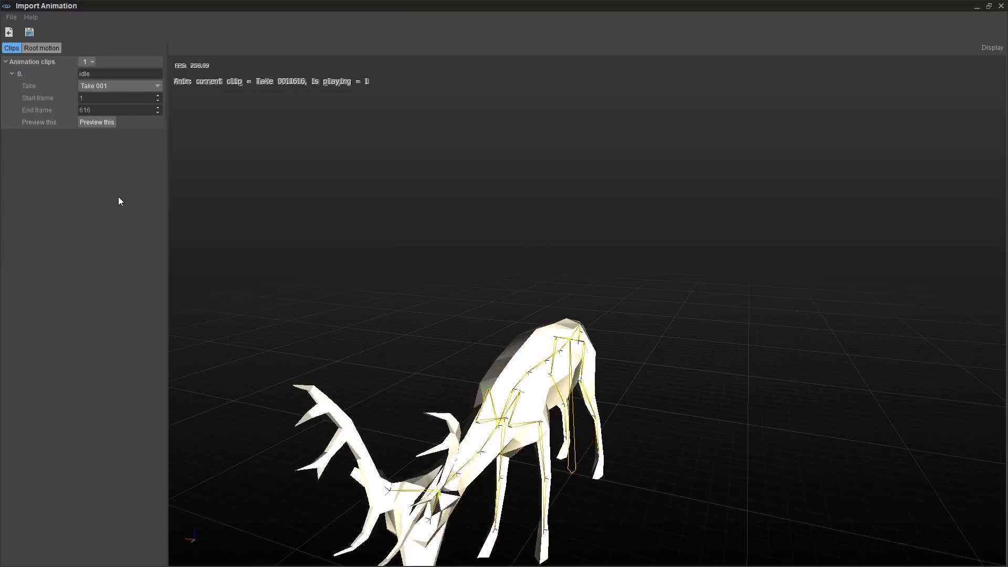
Step: Add a second clip named 'walk' spanning frames 617–647 and preview it on the deer
click(93, 62)
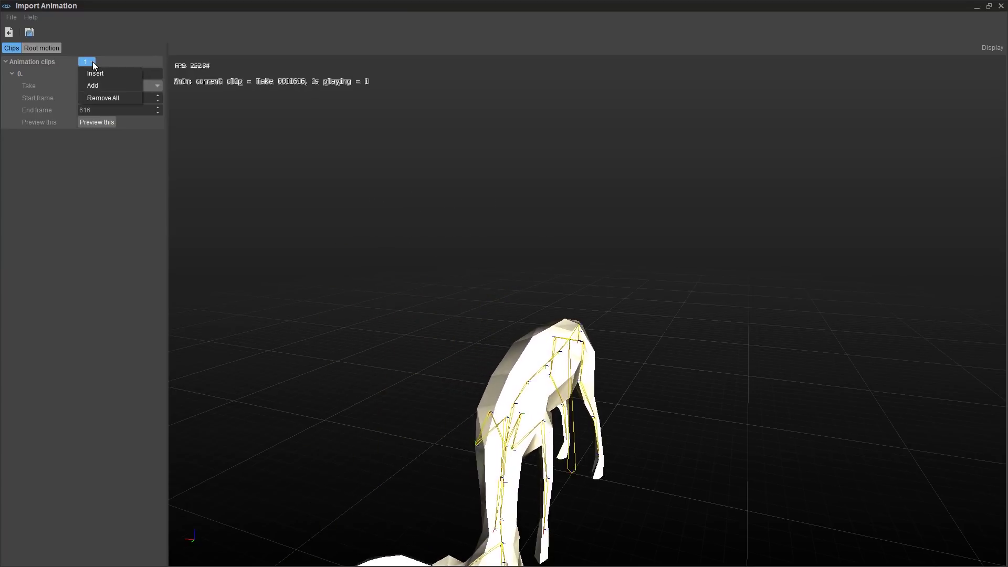
click(115, 86)
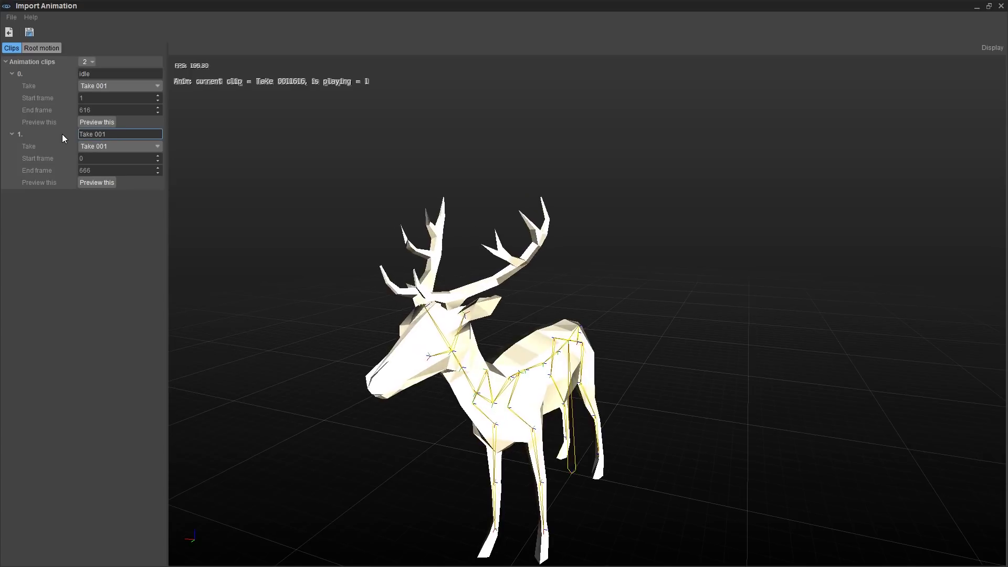
click(103, 133)
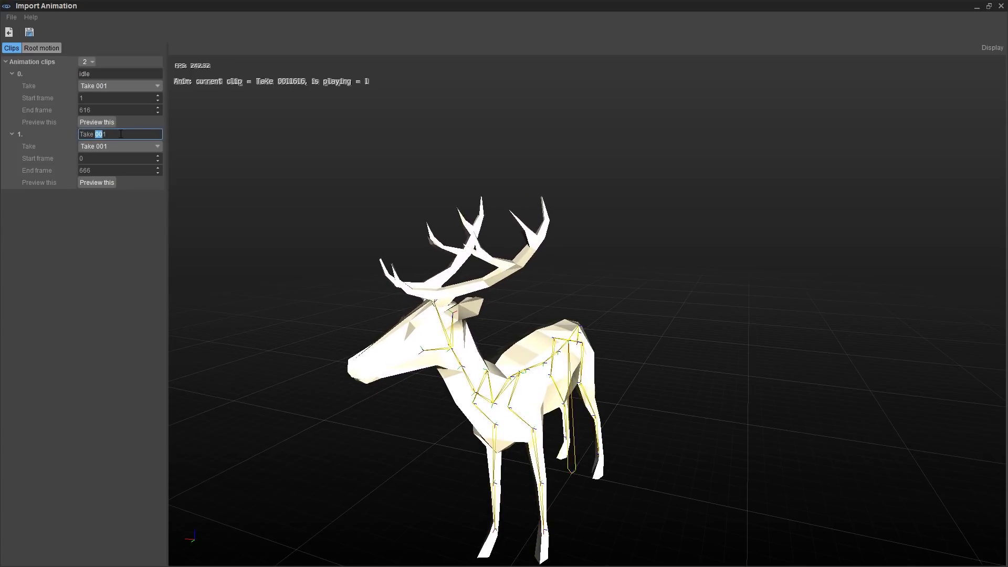
double_click(121, 134)
text(walk)
key(Return)
double_click(125, 158)
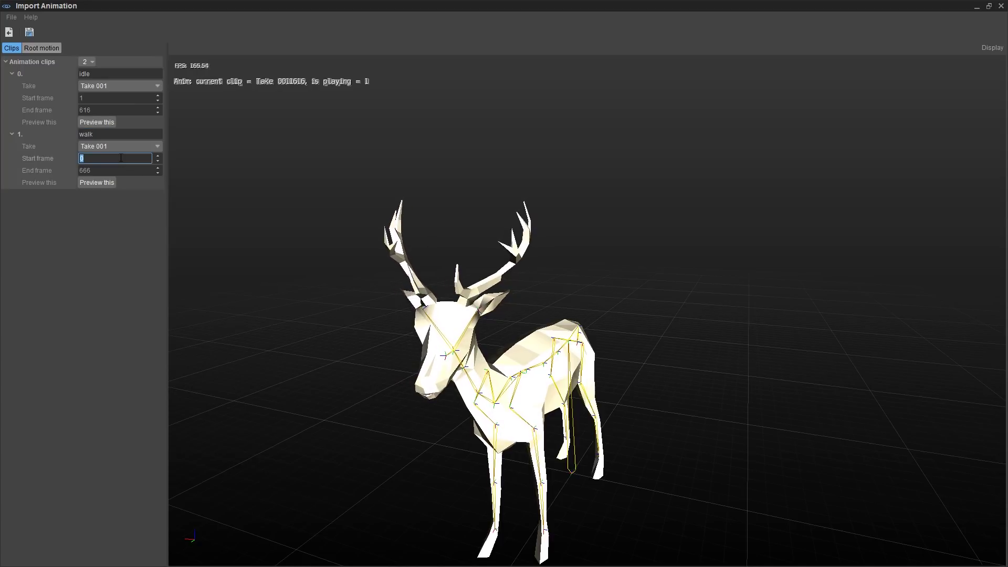
text(671)
key(Tab)
text(647)
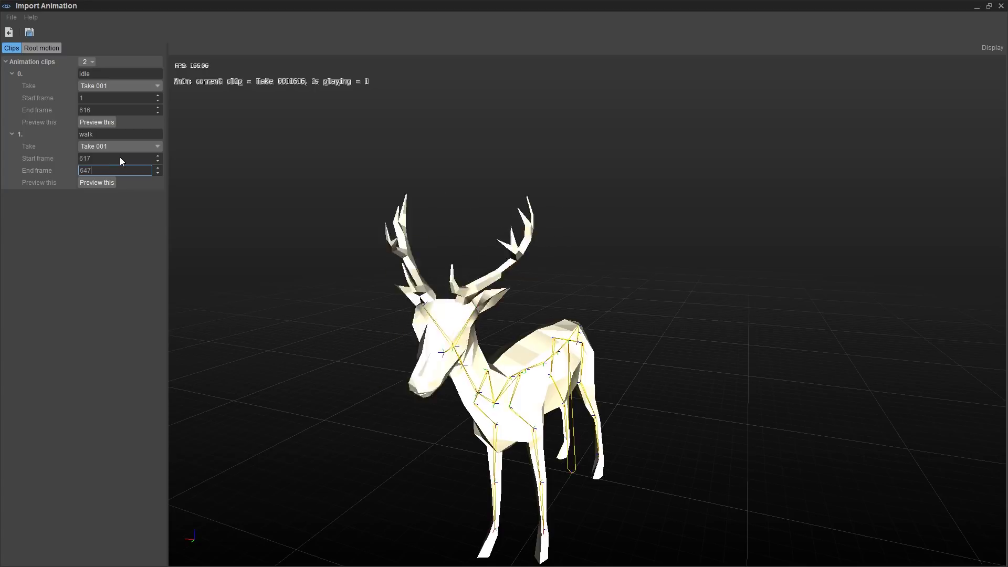
key(Return)
click(100, 182)
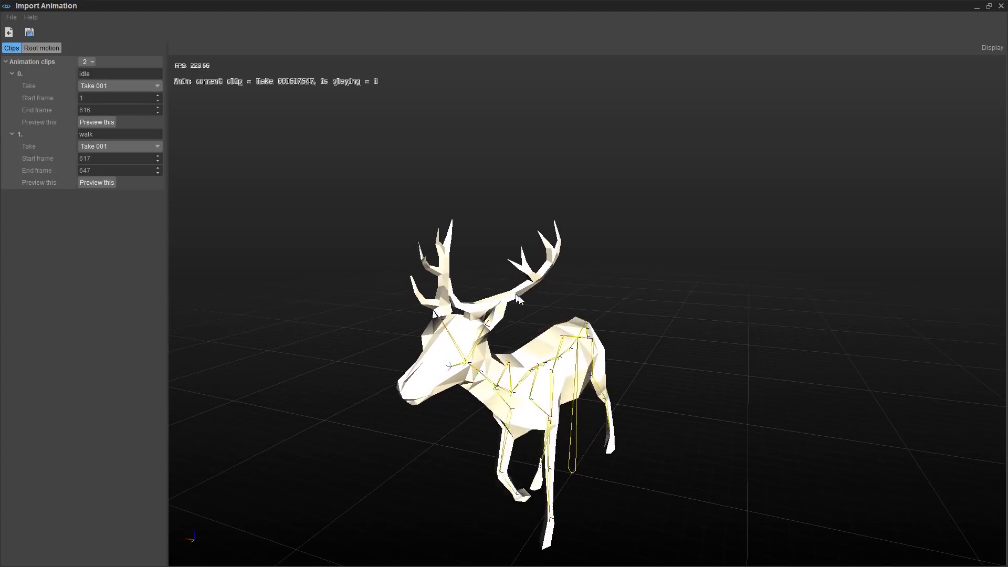
Step: Orbit the viewport to inspect the deer's walk cycle
middle_drag(562, 298, 572, 210)
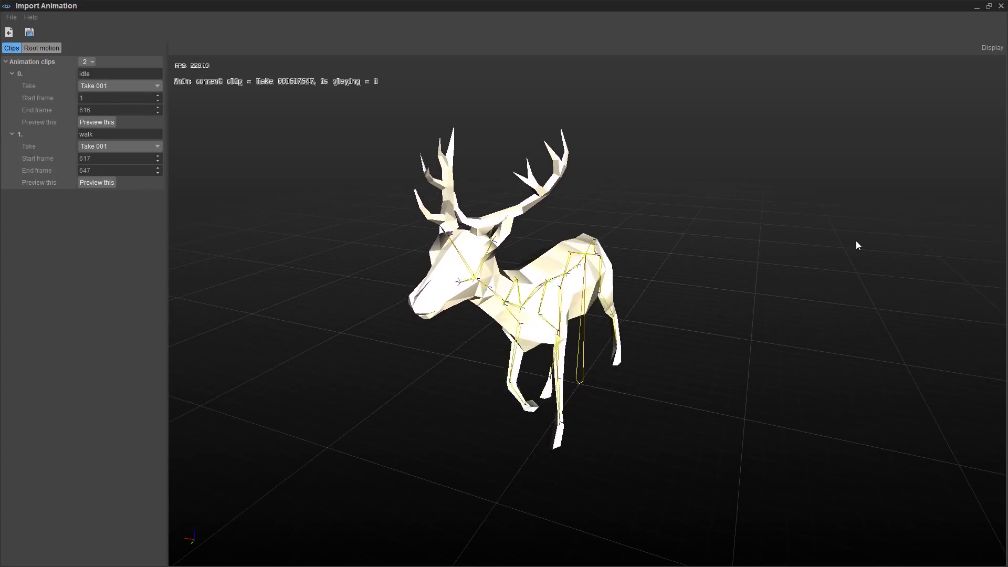
mouse_move(848, 216)
middle_down()
mouse_move(898, 168)
mouse_move(830, 218)
mouse_move(846, 216)
middle_up()
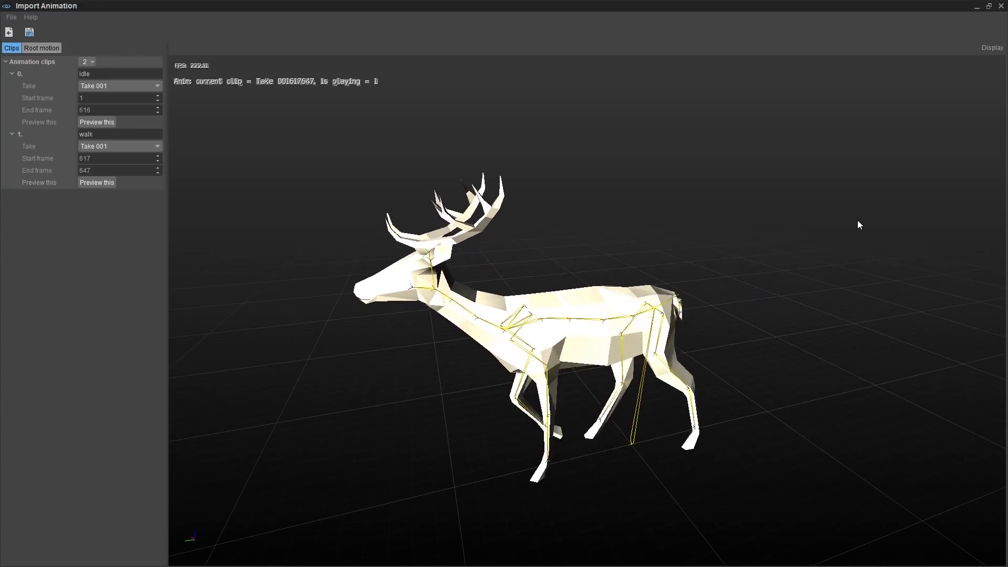
middle_drag(793, 266, 777, 252)
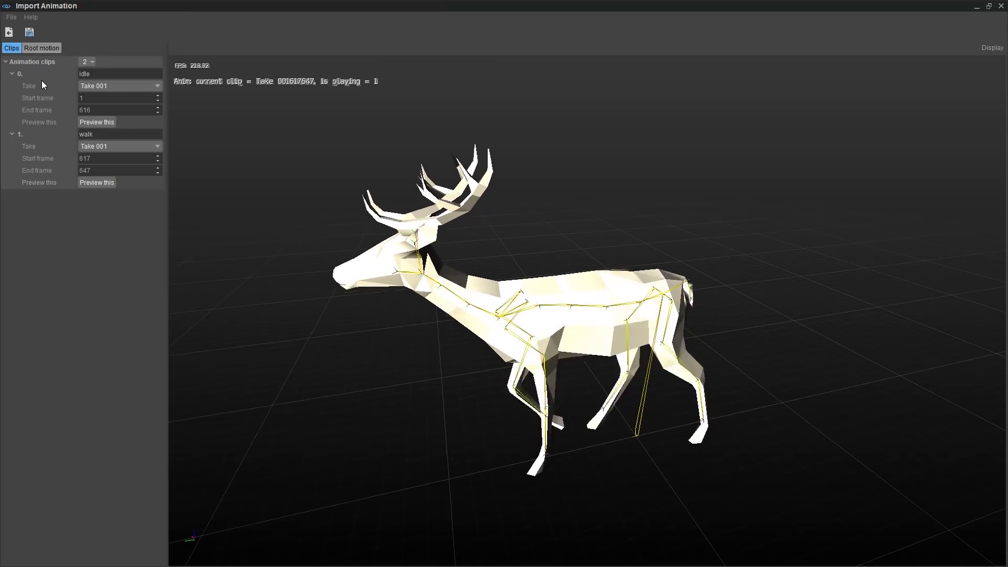
Step: Add a third clip 'run' starting at frame 648
click(86, 61)
click(104, 82)
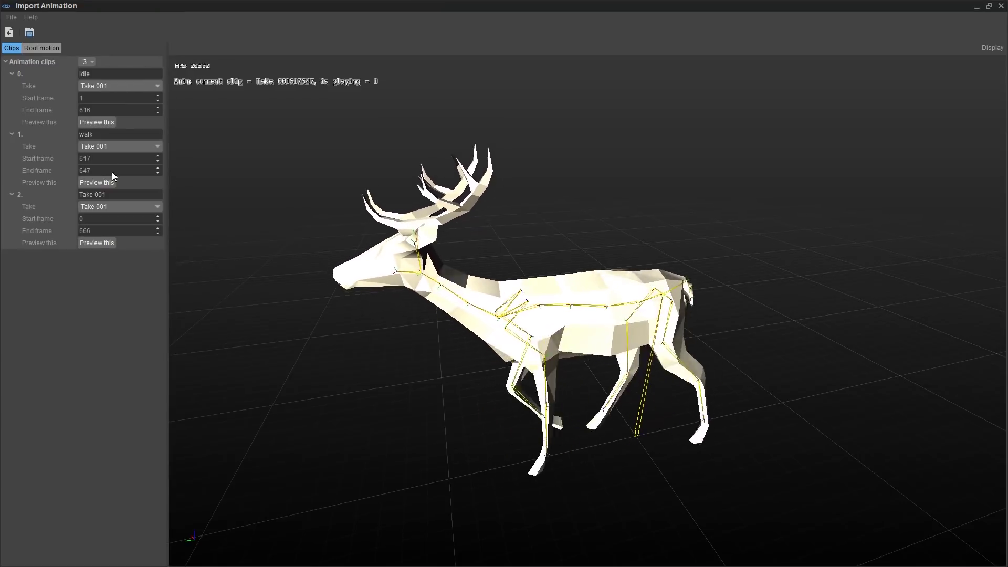
click(106, 194)
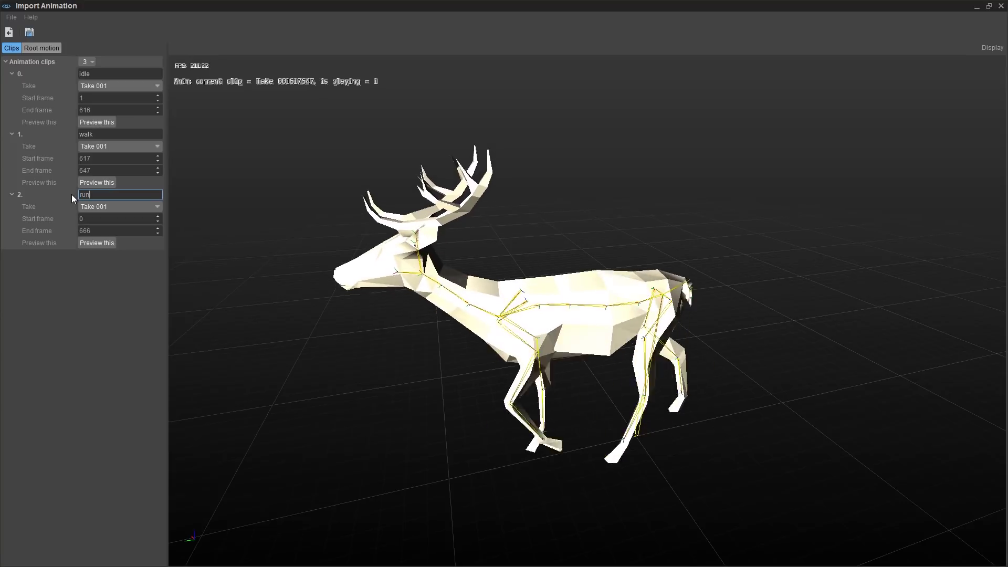
double_click(93, 219)
text(4)
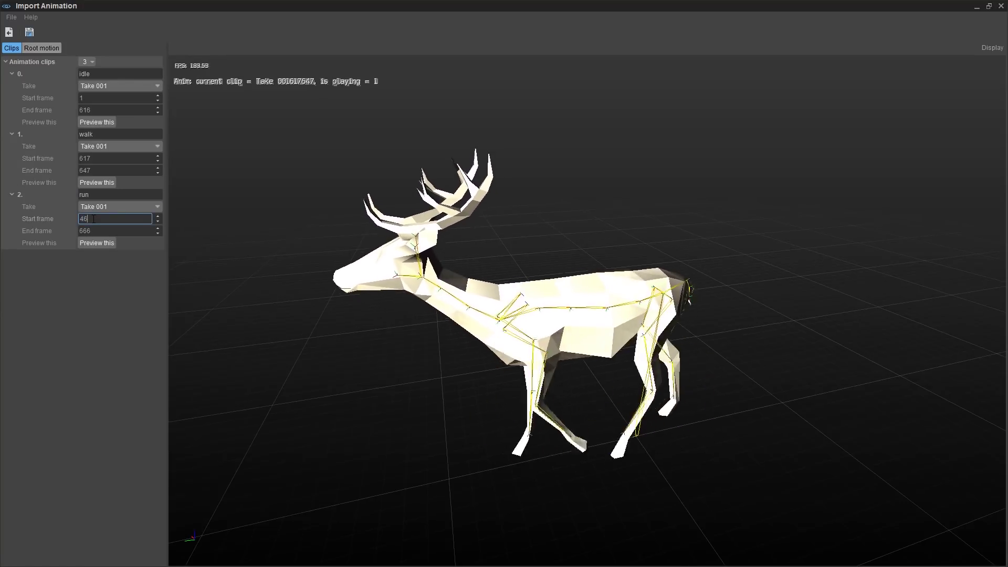
text(68)
click(95, 243)
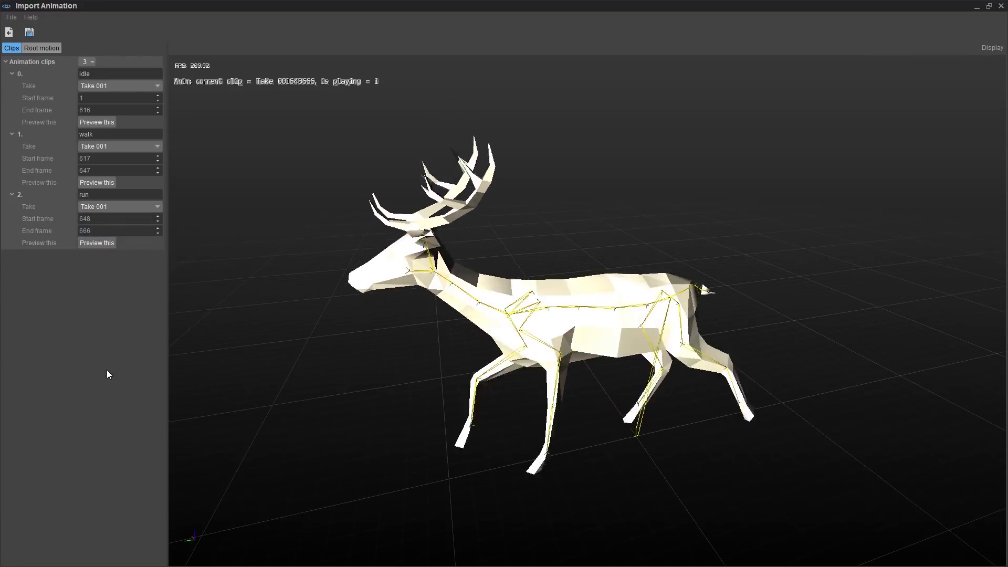
Step: Save the clips into the Objects/Characters/deer folder and close the Import Animation window
click(30, 32)
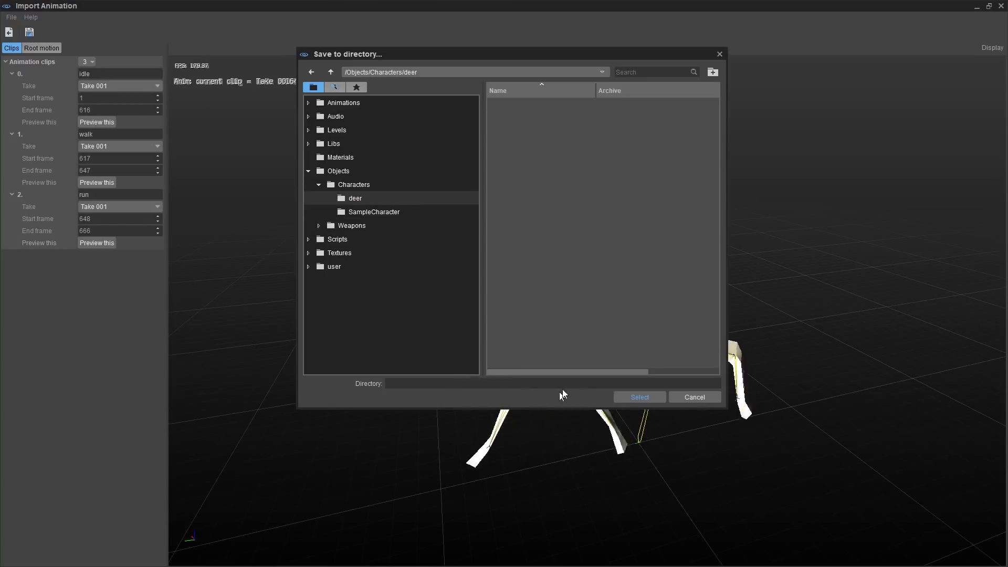
click(640, 397)
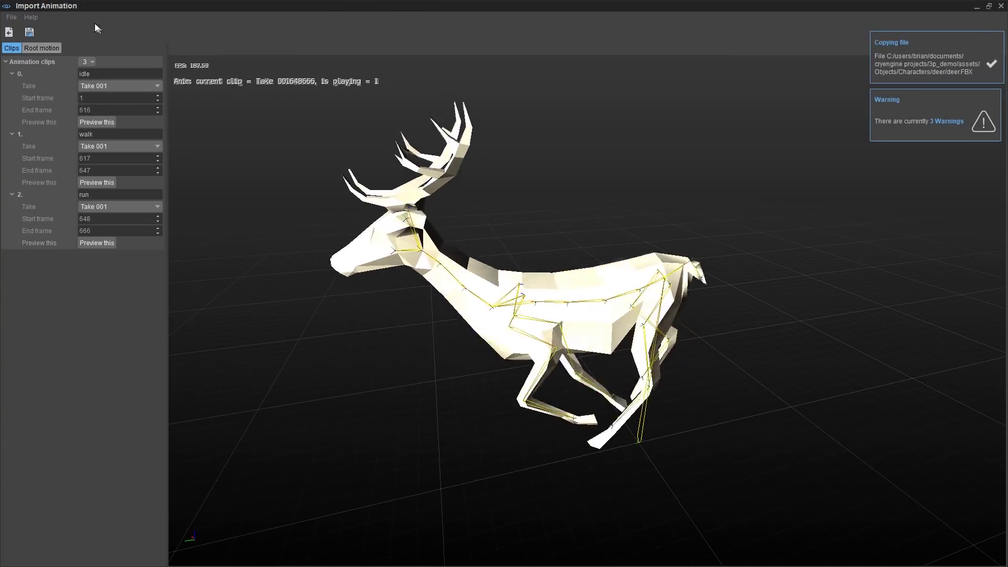
click(1001, 7)
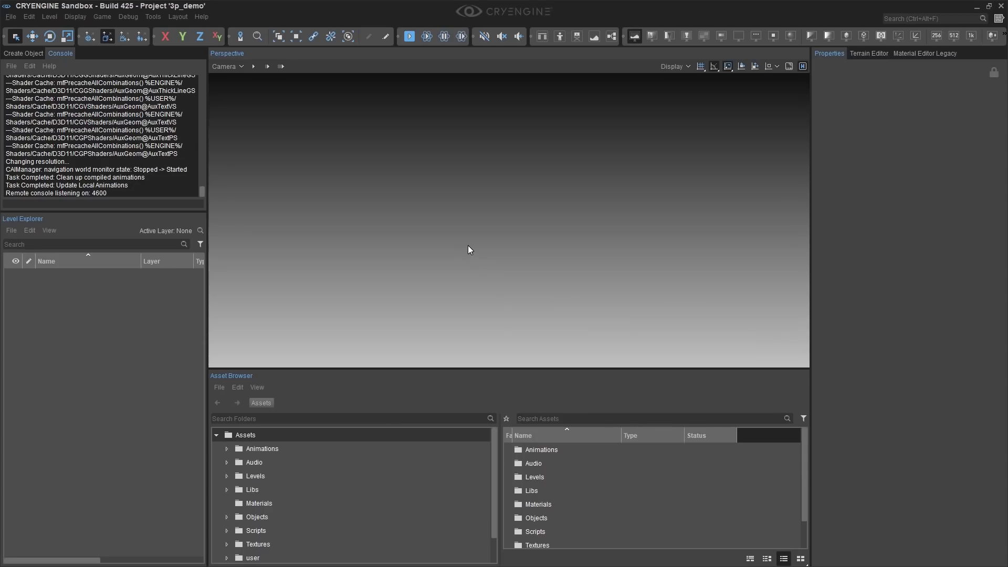
Step: Open the example level from the Levels folder
key(alt+f)
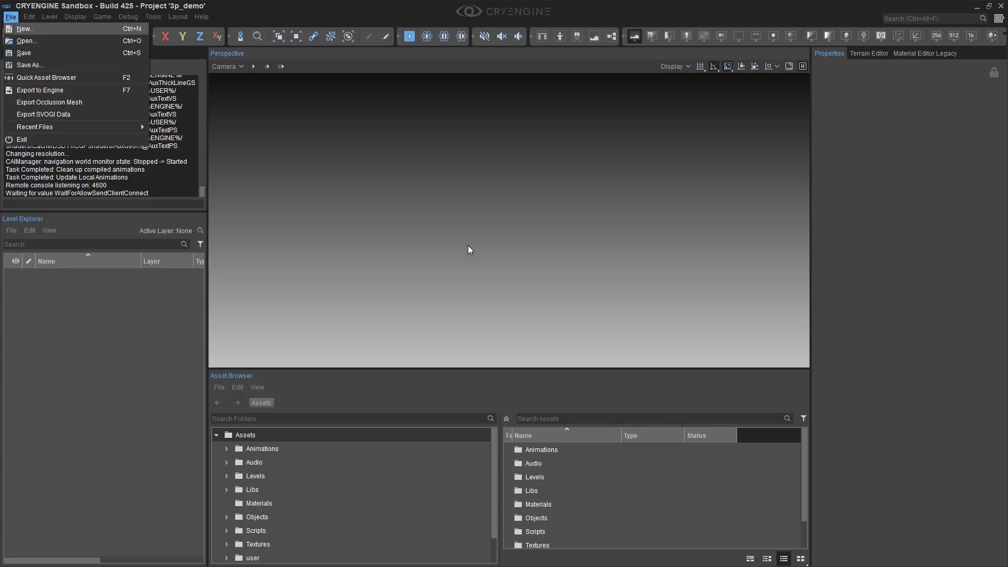
key(Up)
key(Up)
key(Up)
key(Up)
key(Up)
key(Up)
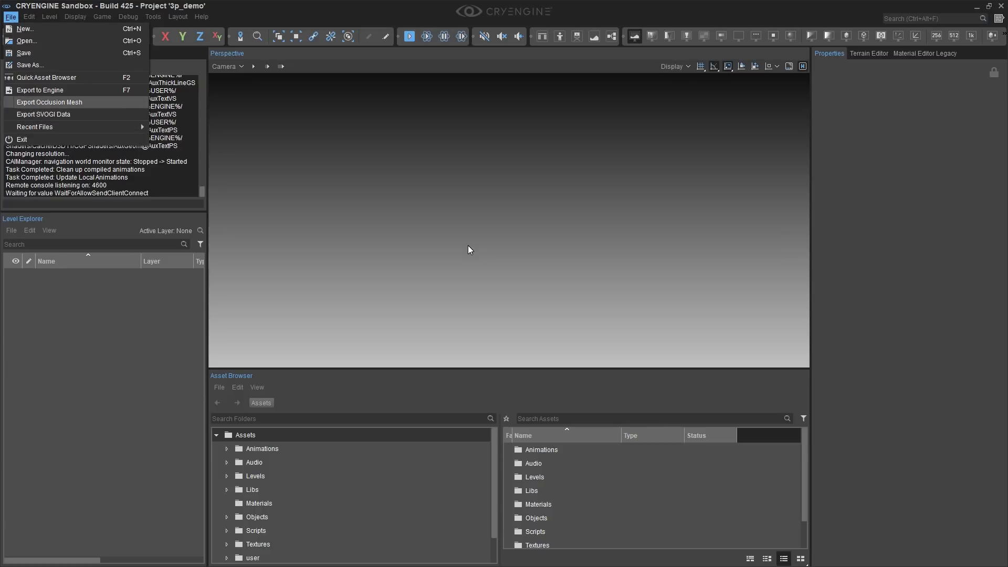
key(Return)
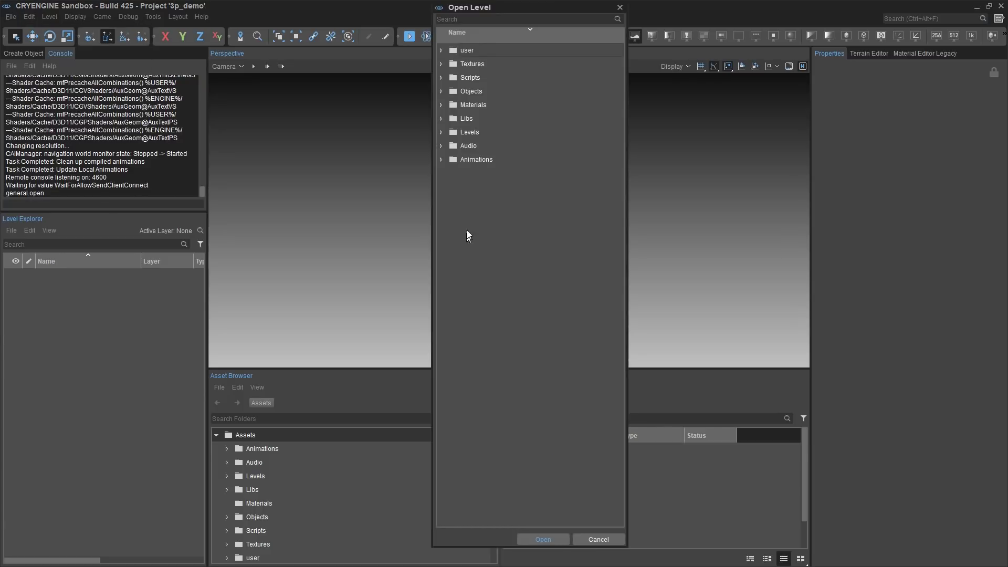
double_click(474, 132)
key(Down)
key(Return)
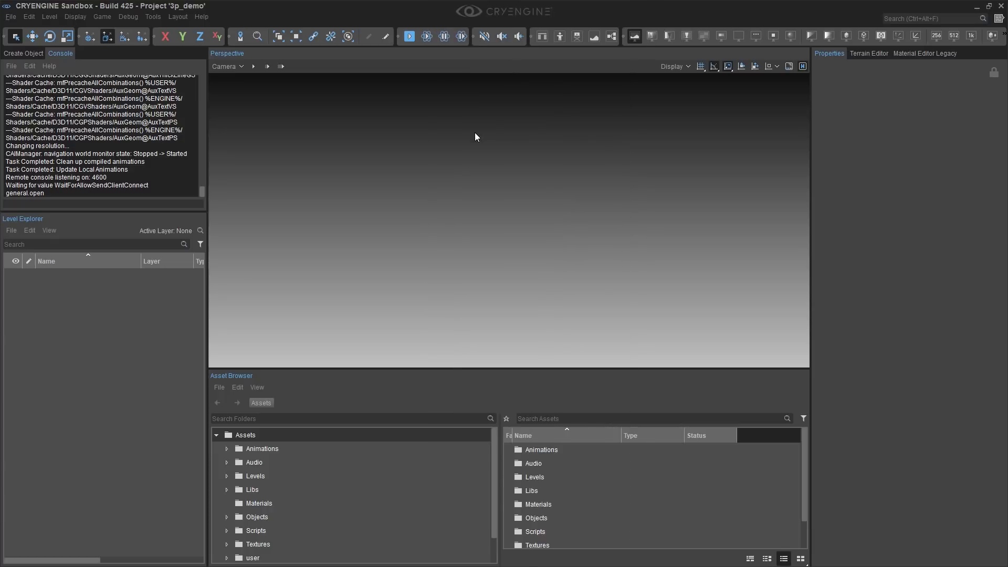
Step: Play the level in game mode, walk the character forward, then exit and restore the editor layout
click(717, 284)
key(ctrl+g)
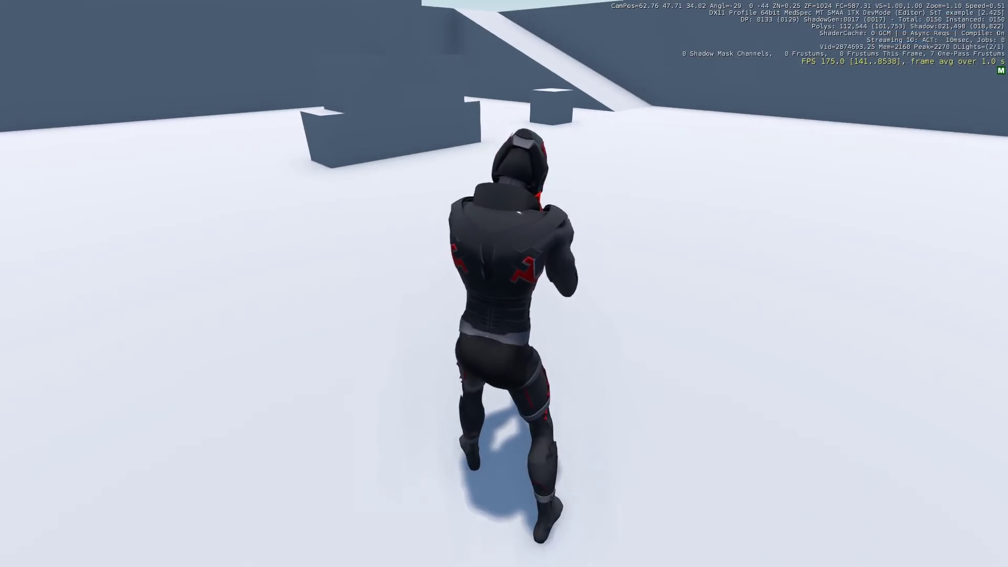
key(w)
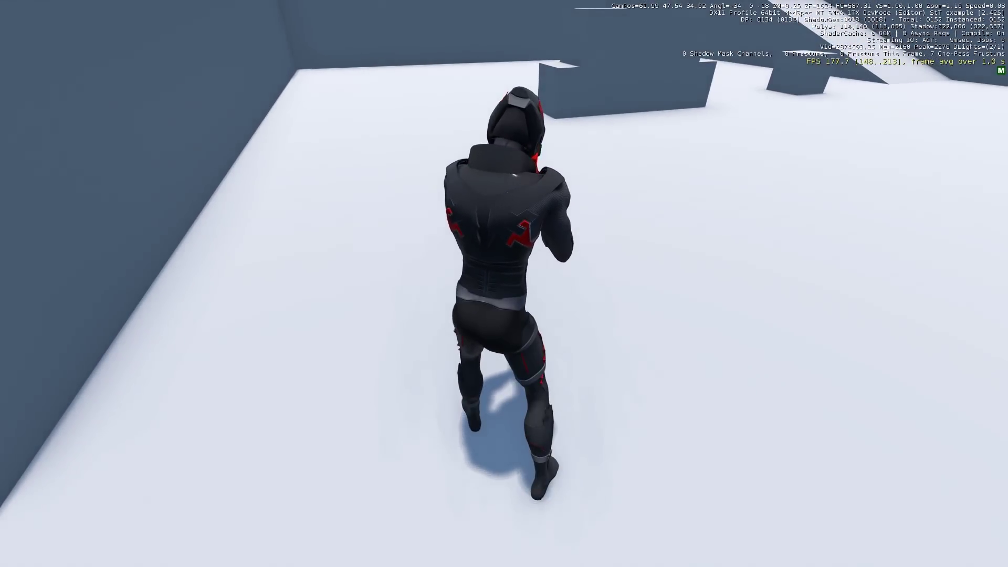
key(Escape)
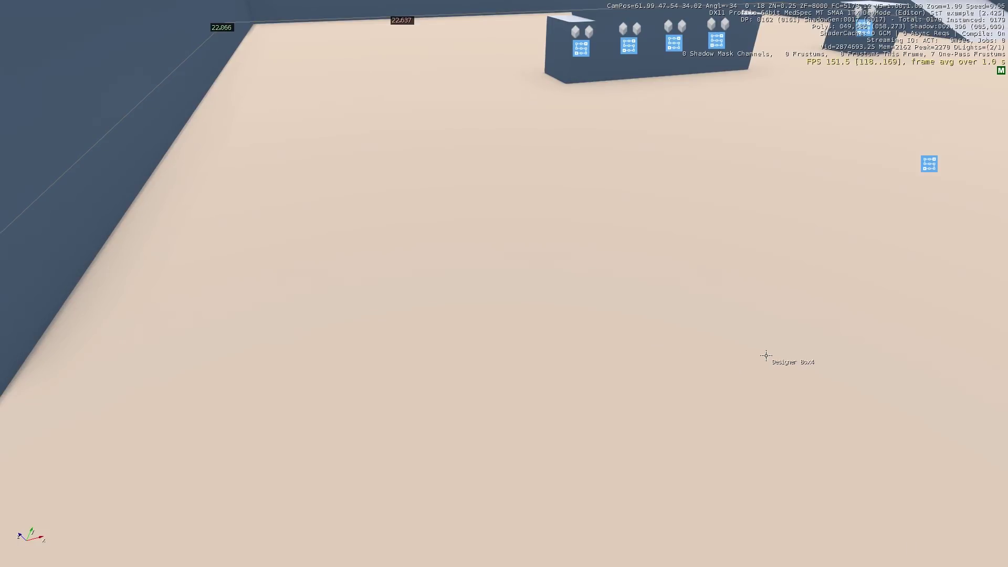
key(s)
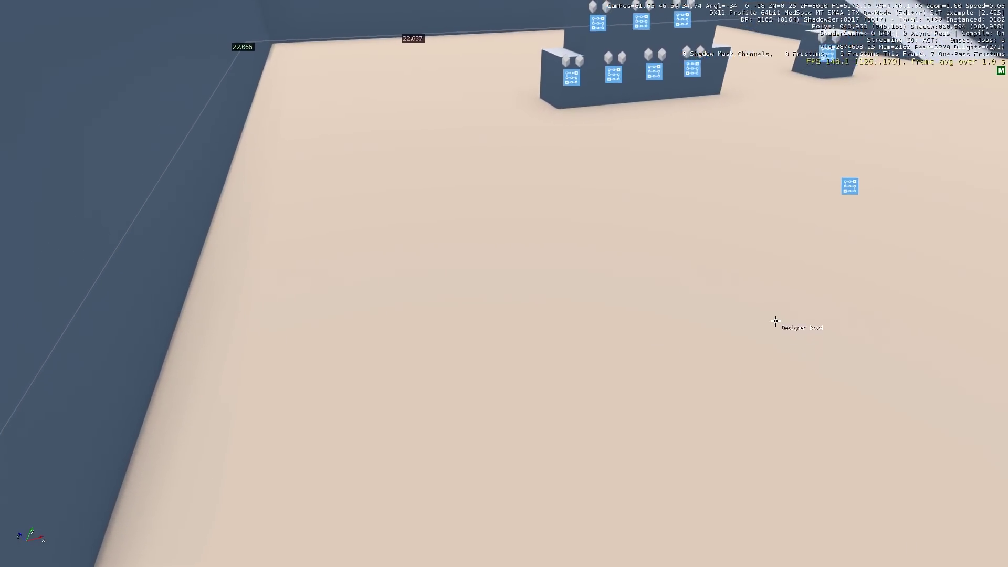
key(F11)
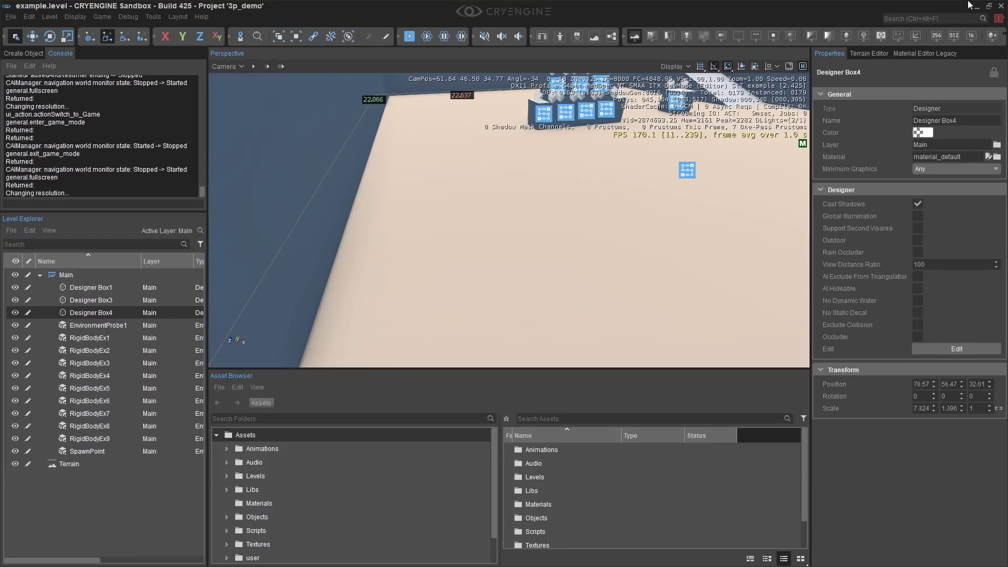
Step: Close Sandbox without saving and open the 3p_demo project folder
click(1002, 7)
click(536, 292)
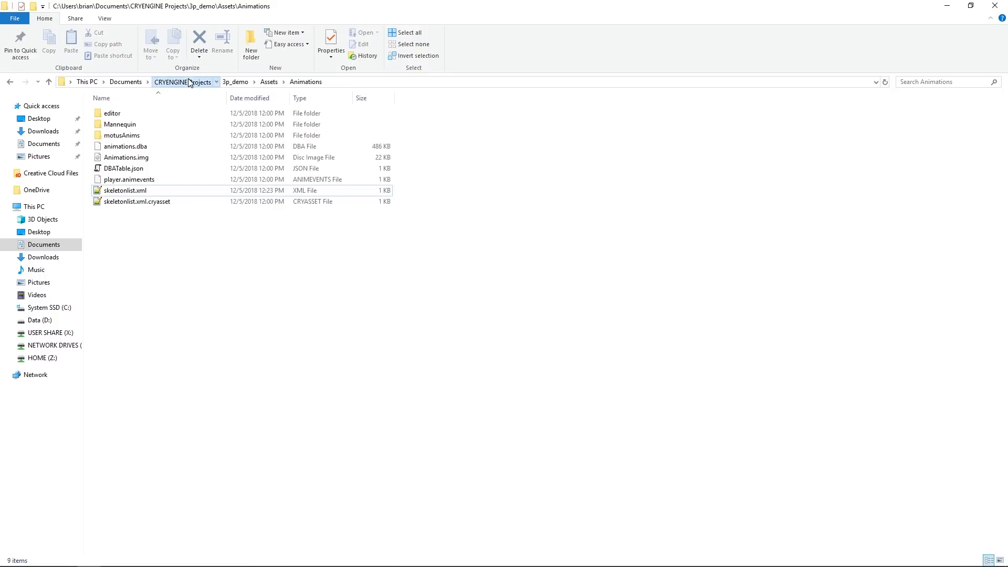
click(186, 82)
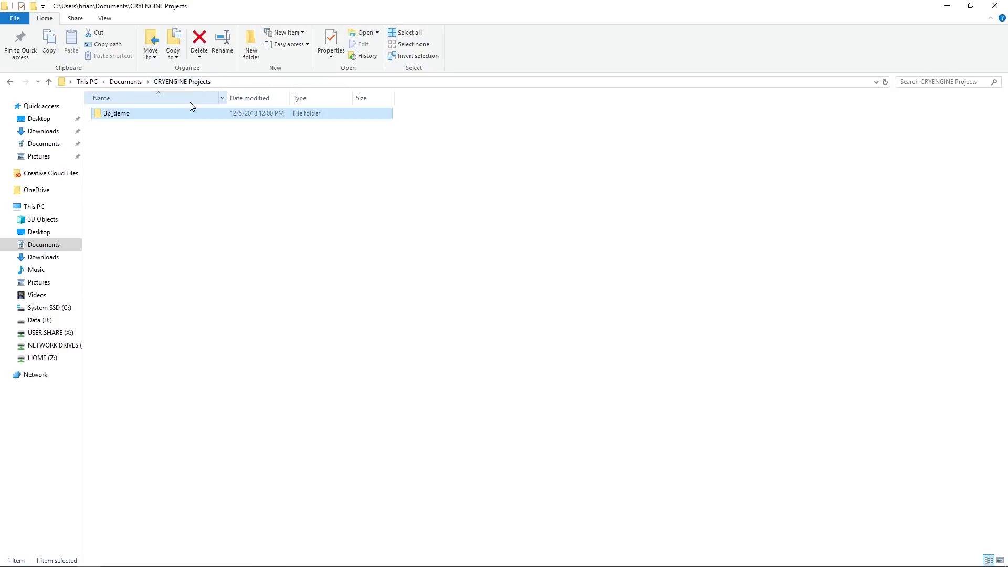
double_click(127, 115)
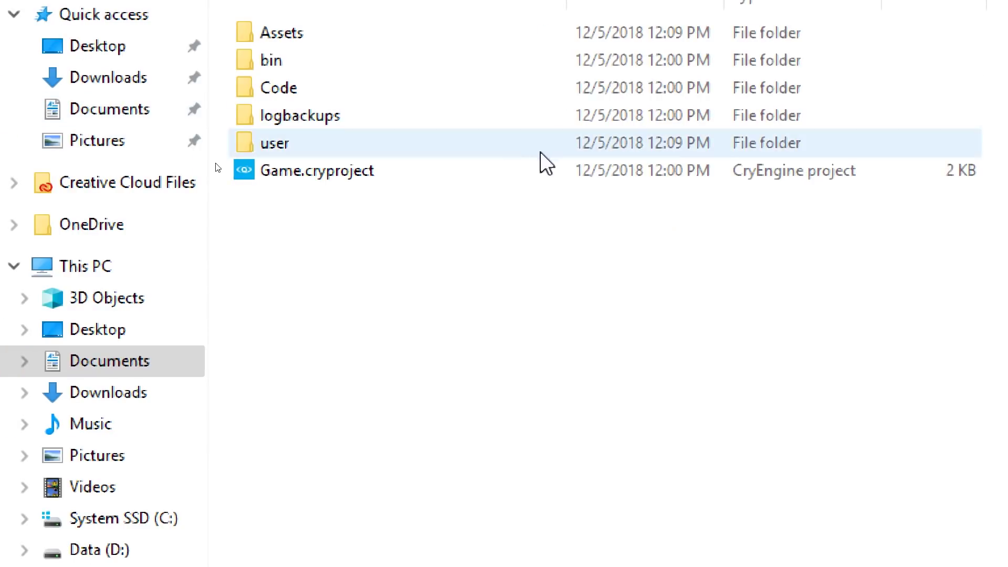
Step: Generate a Visual Studio 2017 Win64 solution from Game.cryproject
right_click(288, 171)
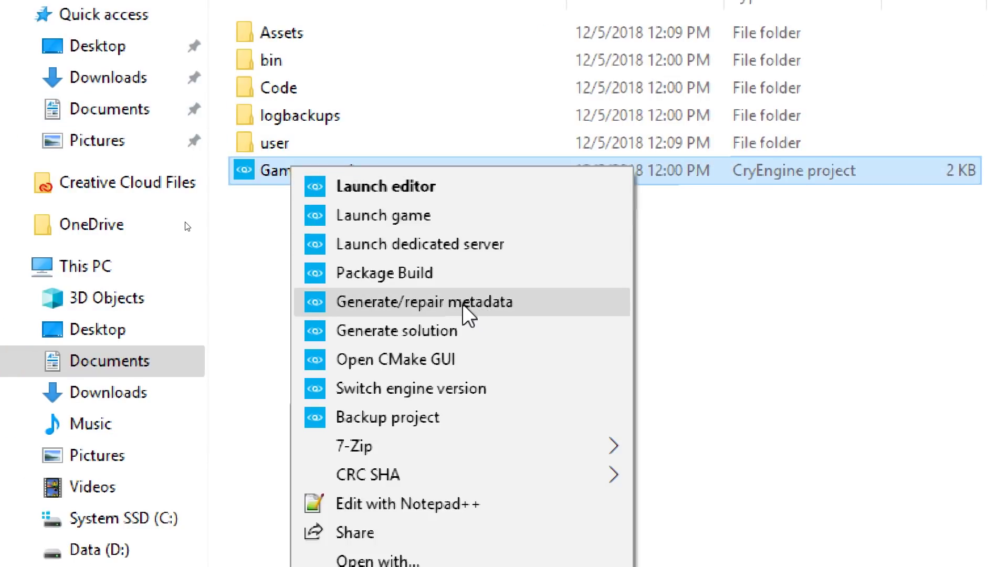
click(484, 331)
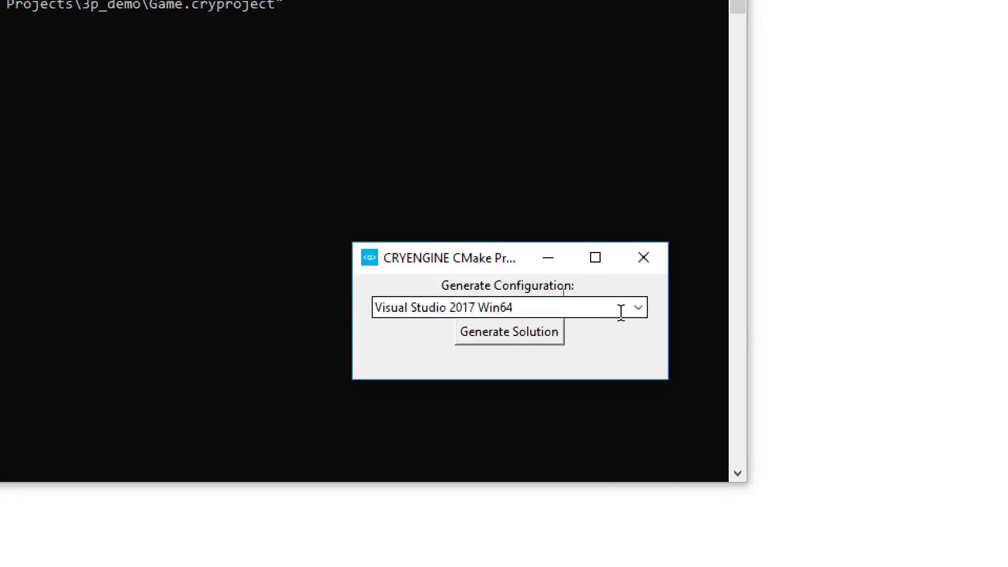
click(638, 309)
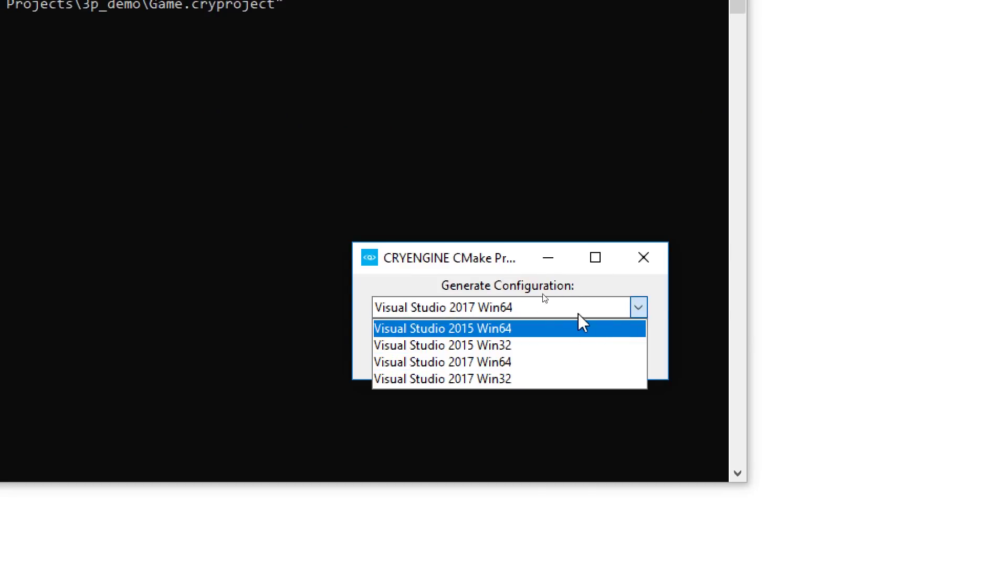
click(515, 362)
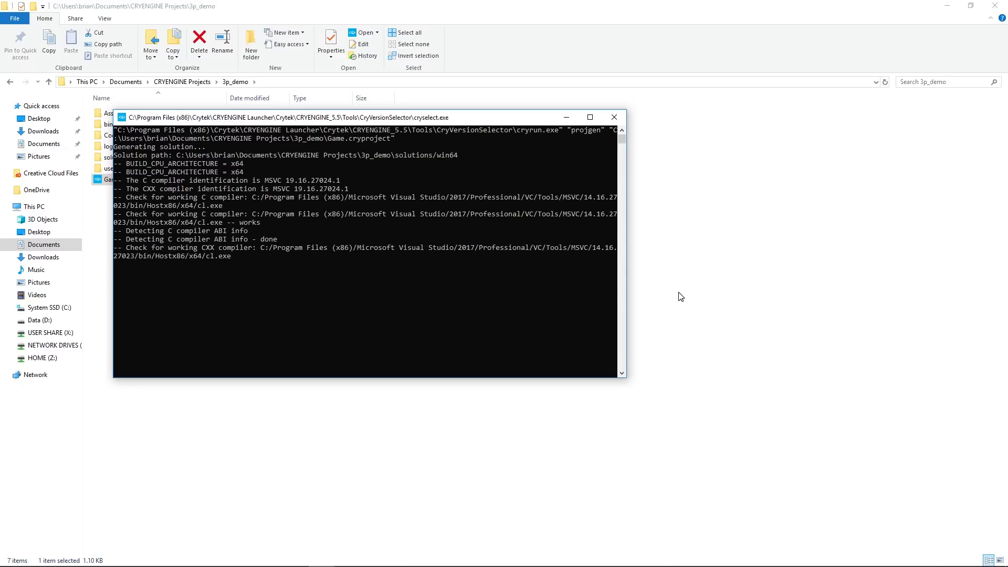
Step: Go into solutions\win64 and select Game.sln
key(s)
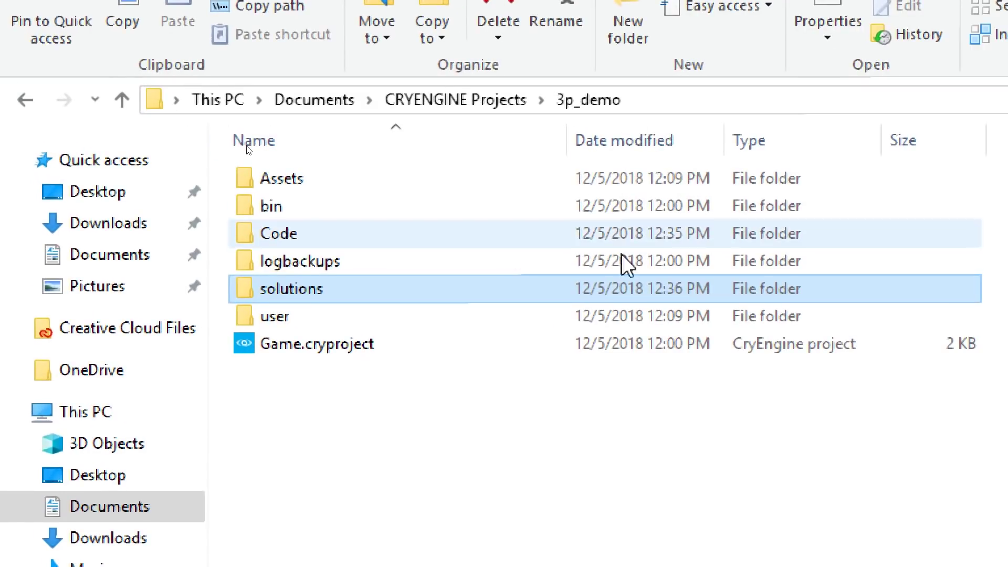
key(Return)
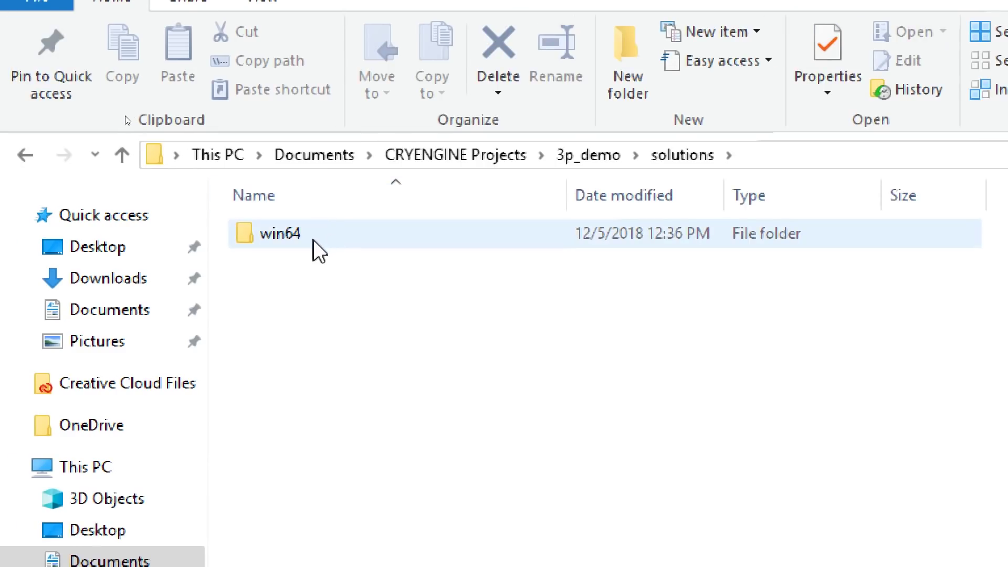
double_click(310, 248)
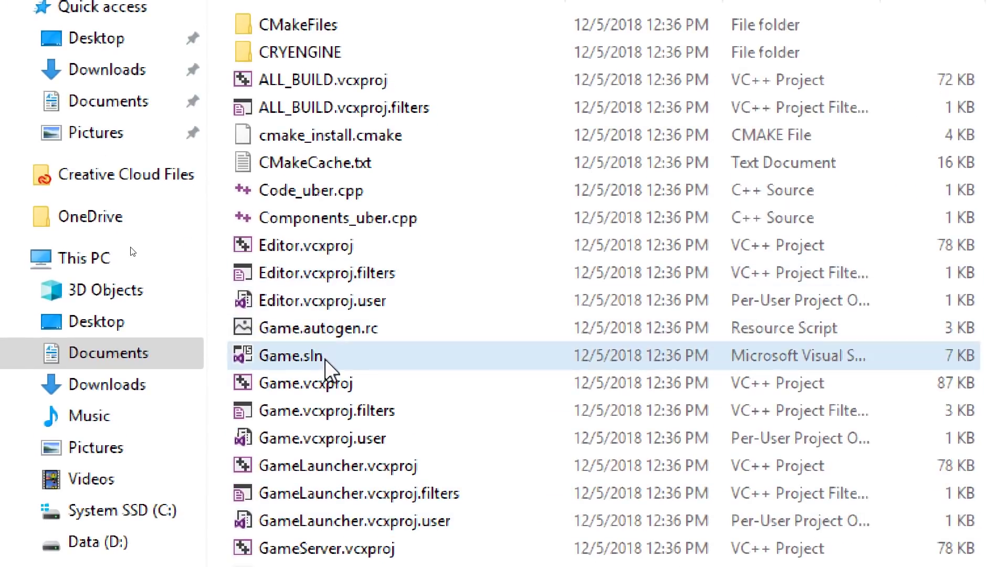
click(375, 502)
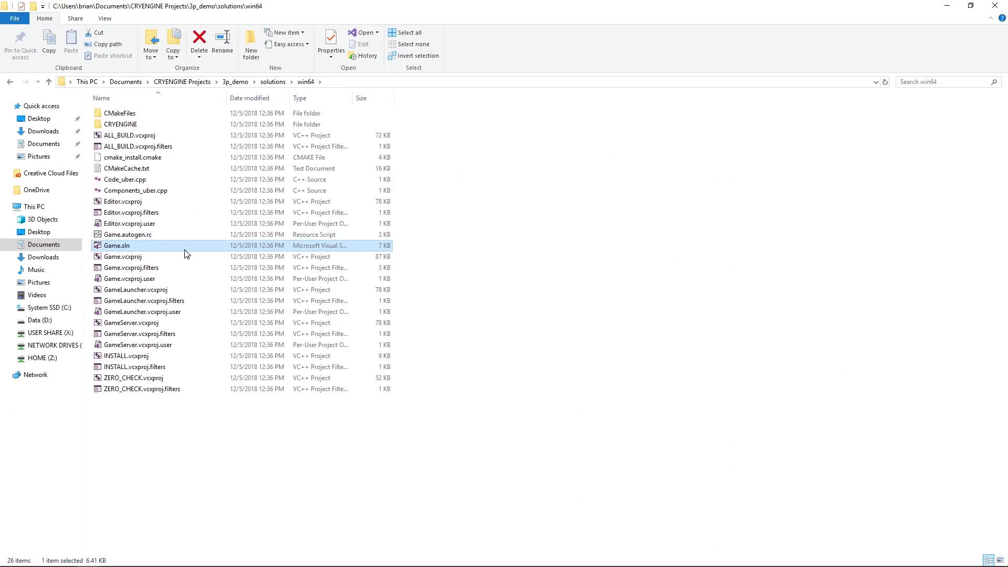
Step: Open Game.sln in Visual Studio and review the Solution Configurations list
double_click(136, 246)
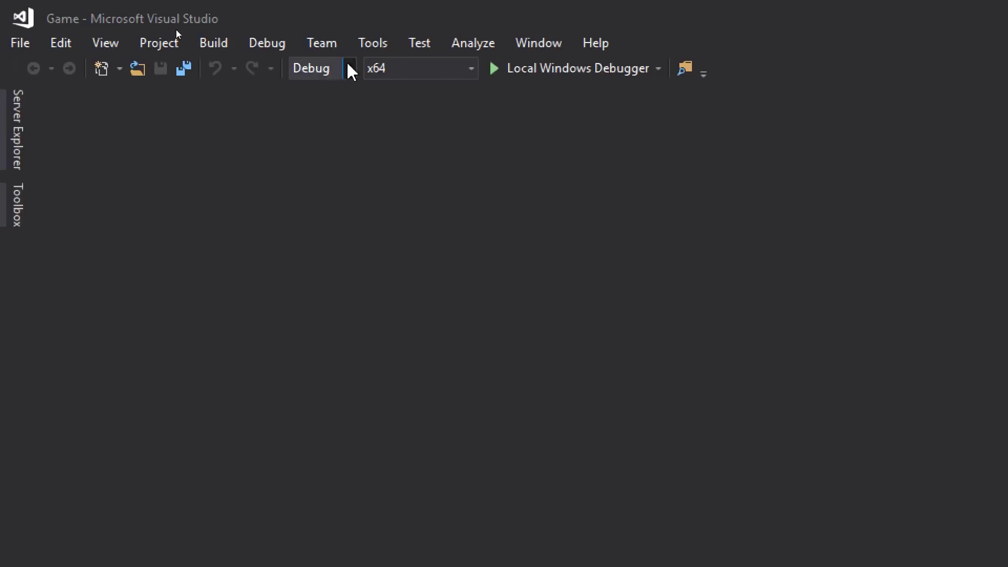
click(349, 68)
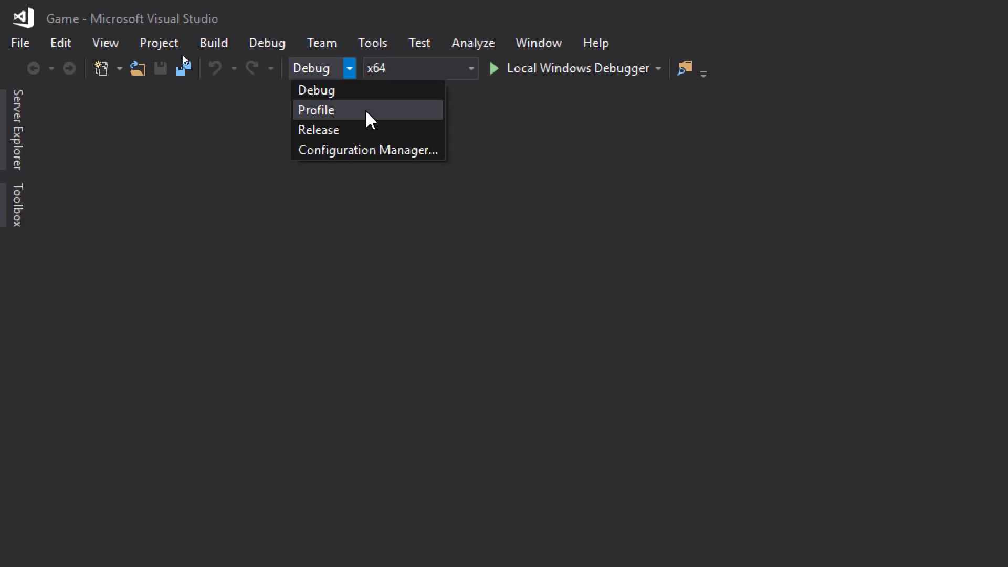
click(391, 86)
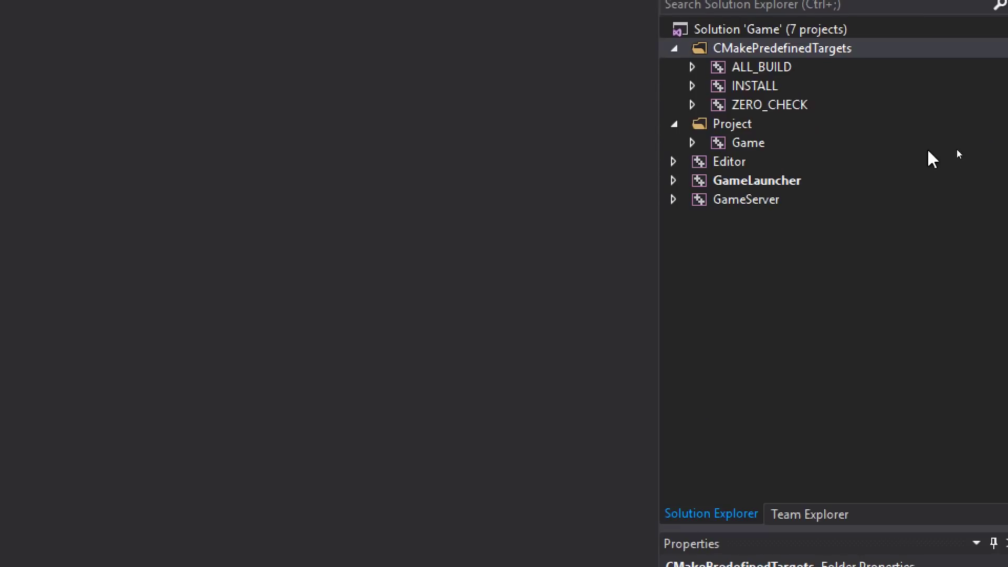
Step: Open Player.cpp from the Game project's Components folder
click(692, 143)
click(711, 200)
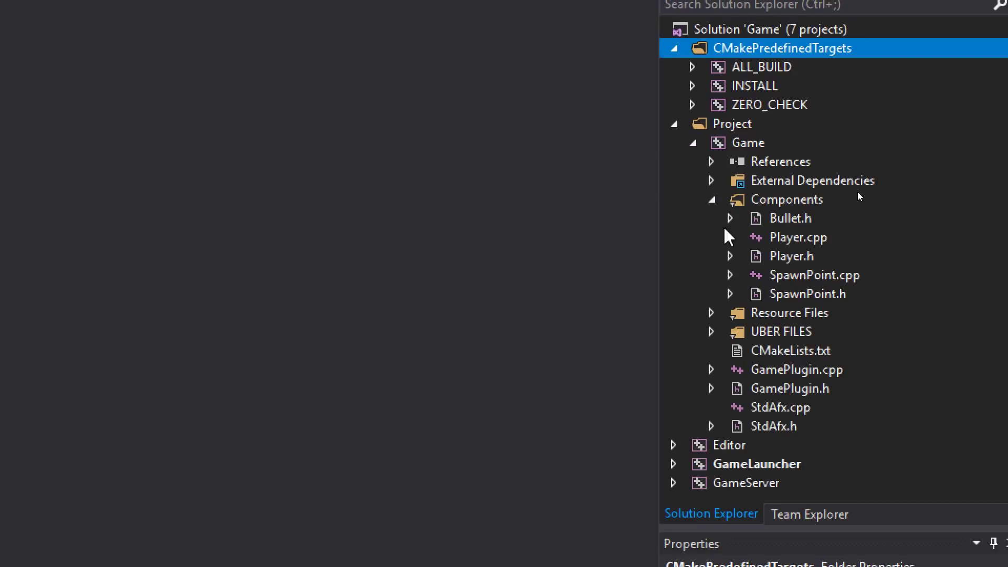
double_click(793, 239)
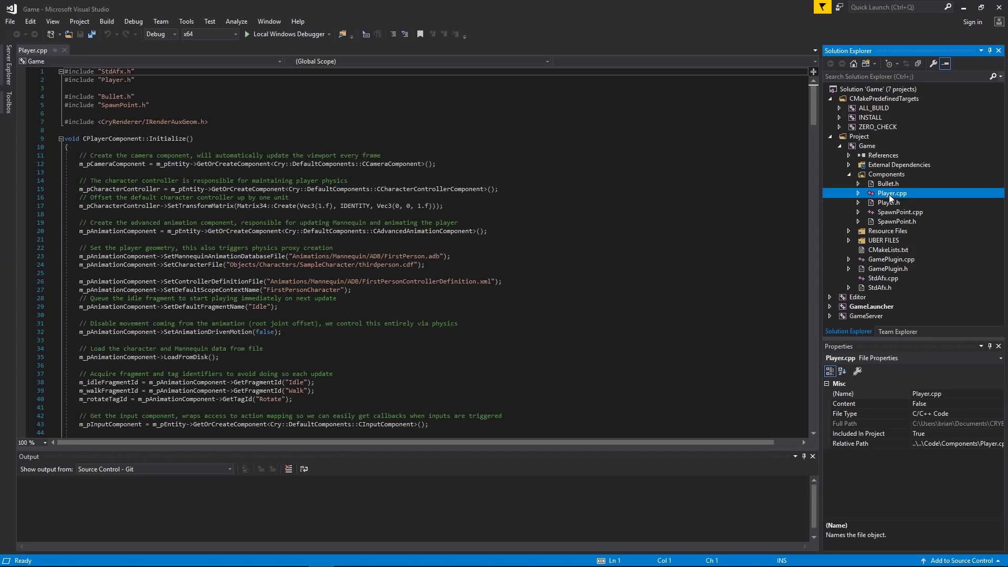
Step: Replace SampleCharacter and thirdperson with deer in line 24's SetCharacterFile path
drag(814, 106, 835, 86)
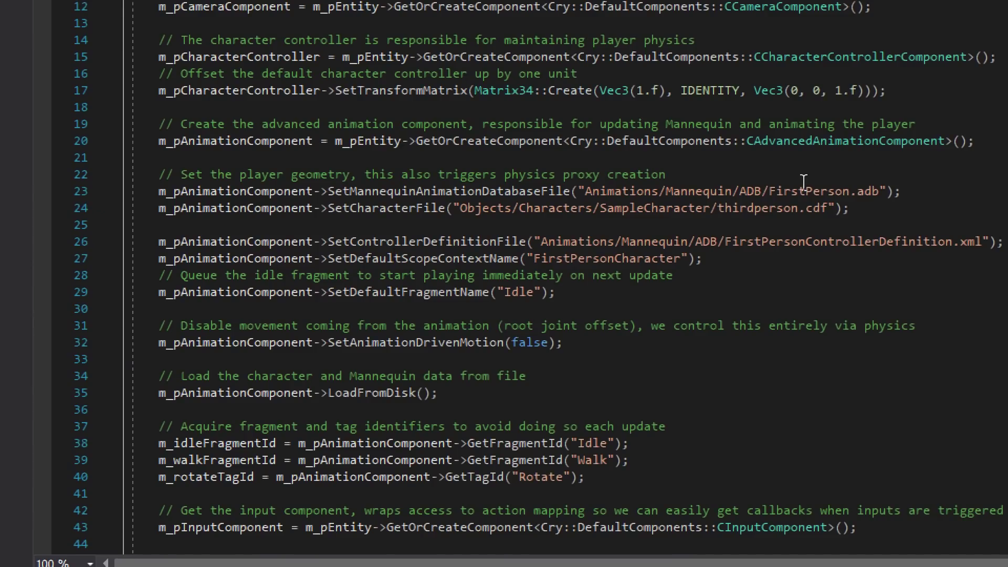
drag(799, 209, 602, 210)
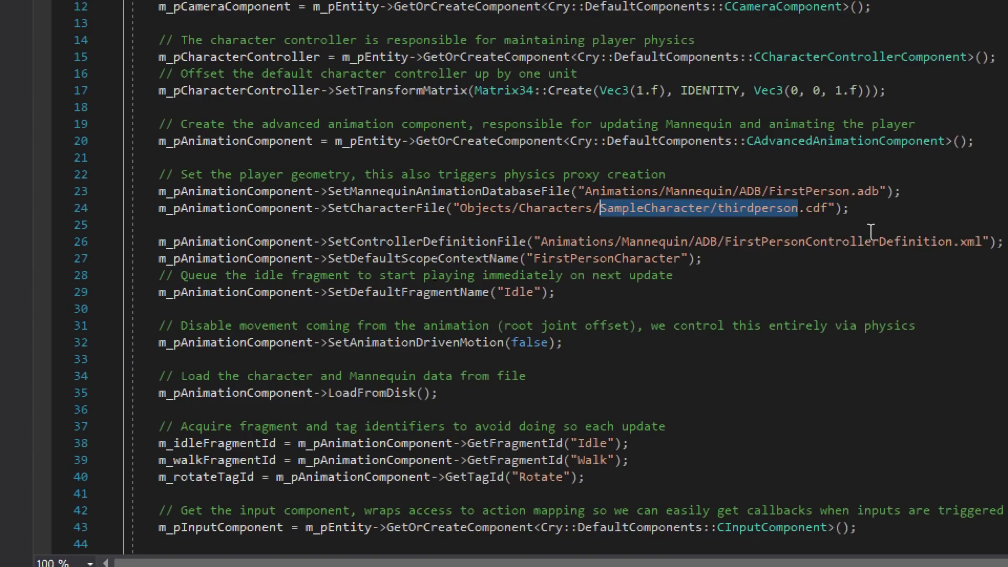
double_click(681, 209)
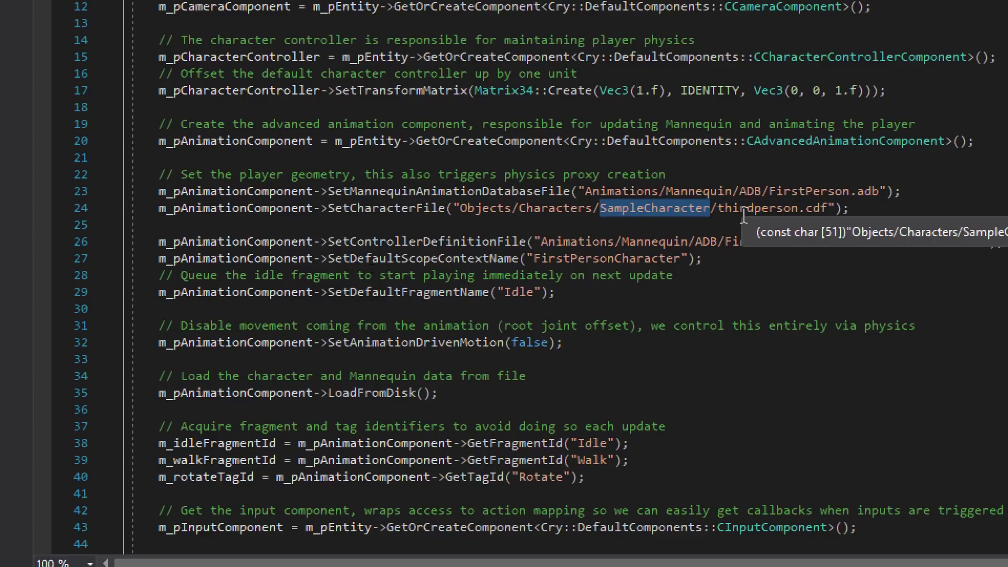
text(deer)
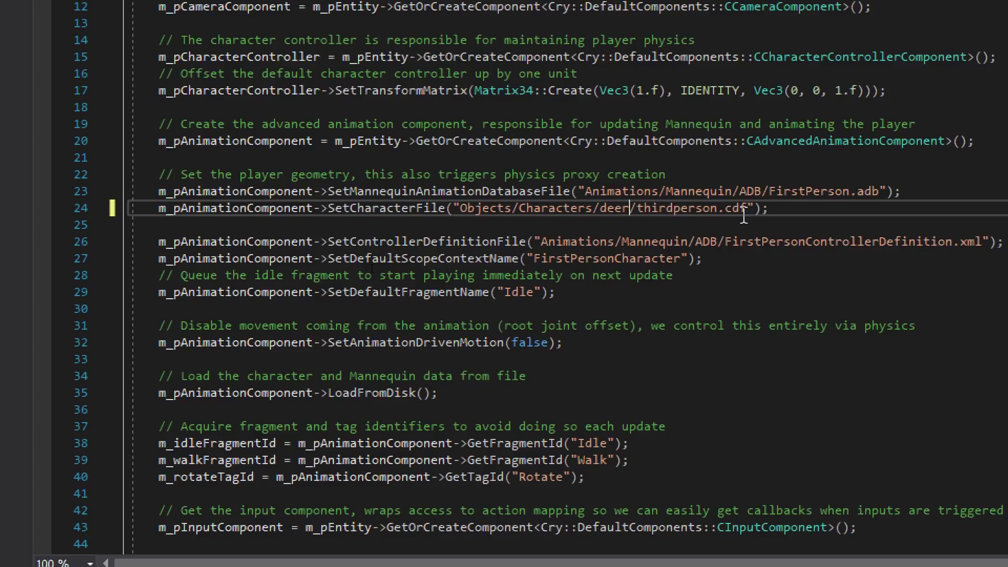
key(ctrl+w)
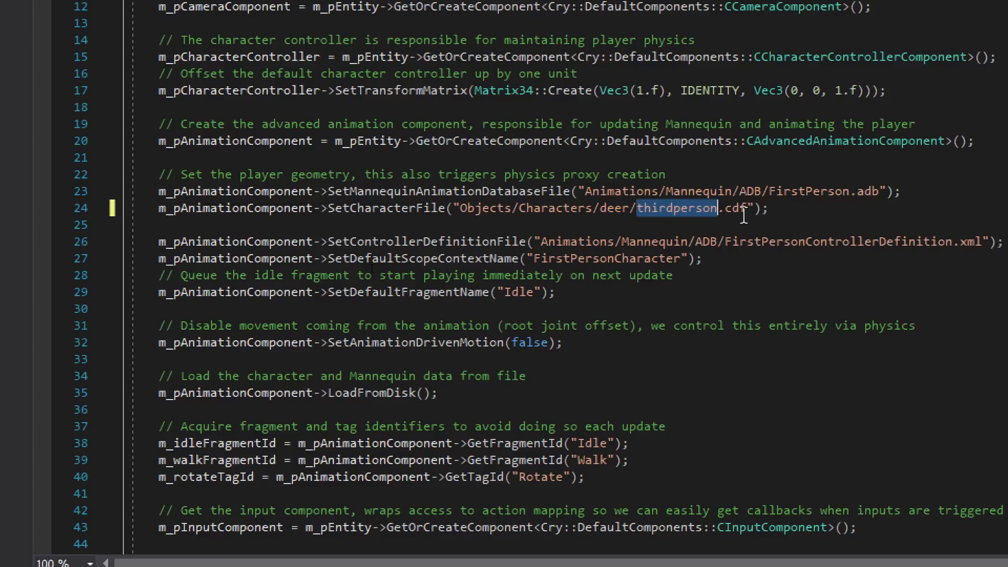
text(deer)
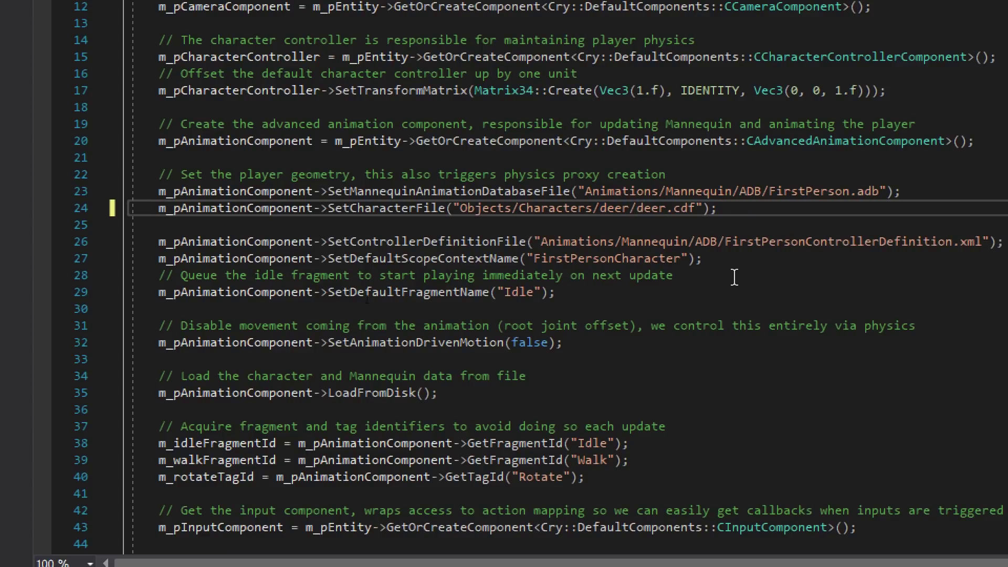
click(676, 265)
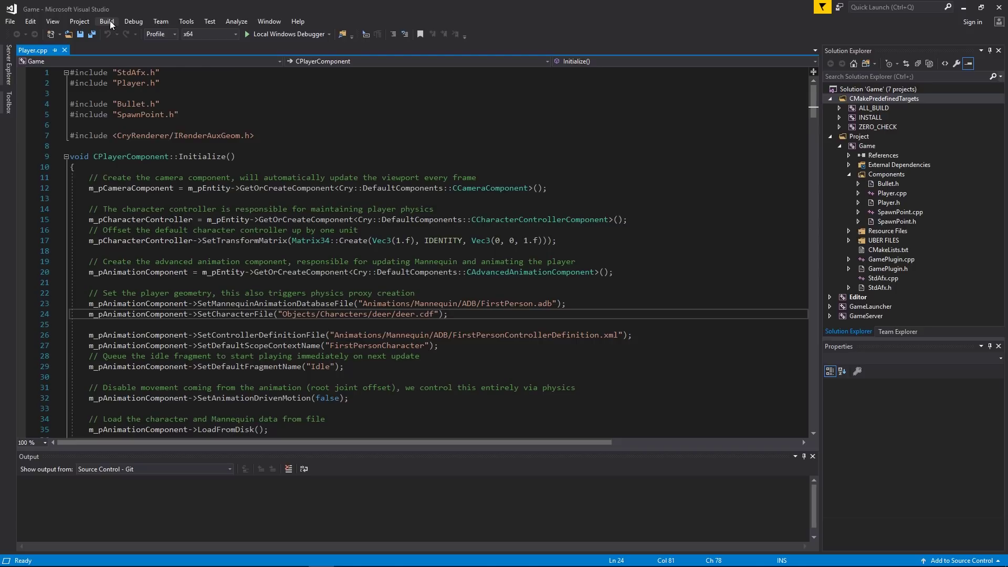
Step: Build the whole solution in Visual Studio: 0 failed, 6 up-to-date, 1 skipped
click(107, 21)
click(124, 34)
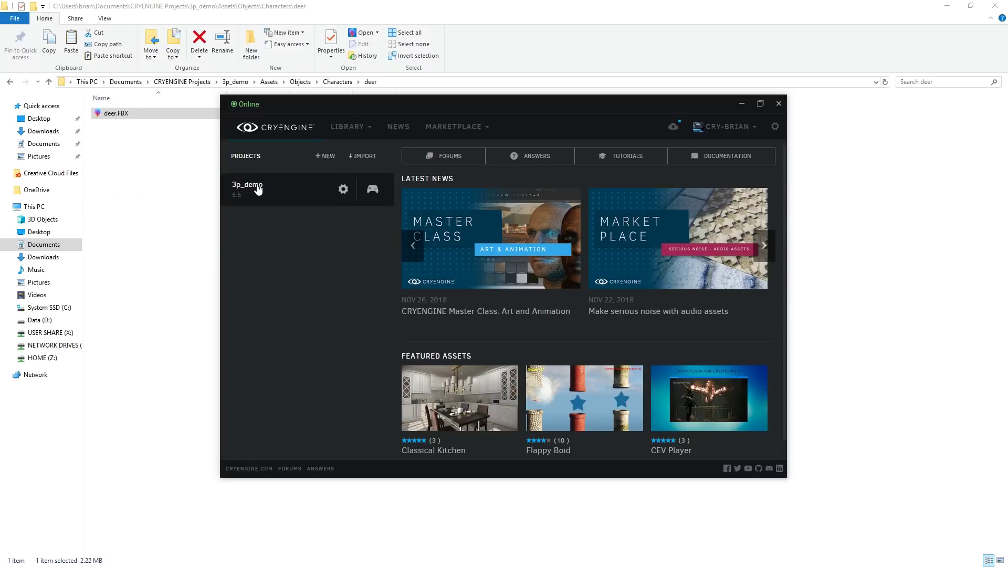
Step: Launch the game project in Sandbox and open the most recent level from Recent Files
double_click(257, 186)
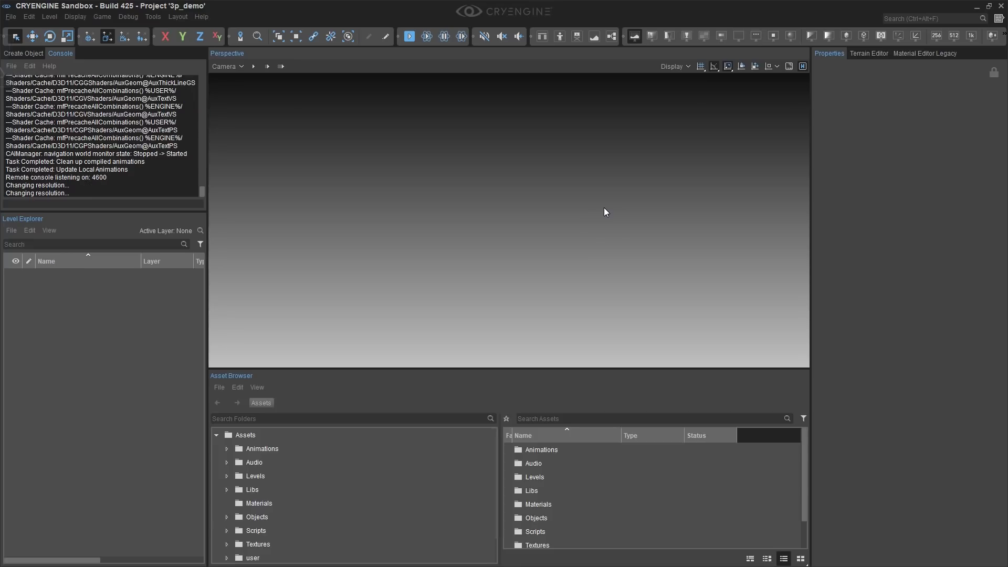
key(alt+f)
key(Up)
key(Up)
key(Right)
key(Return)
Step: Select Designer Box4, maximize the viewport, then play in game mode and walk the deer around
click(638, 252)
key(ctrl+shift+f)
key(ctrl+g)
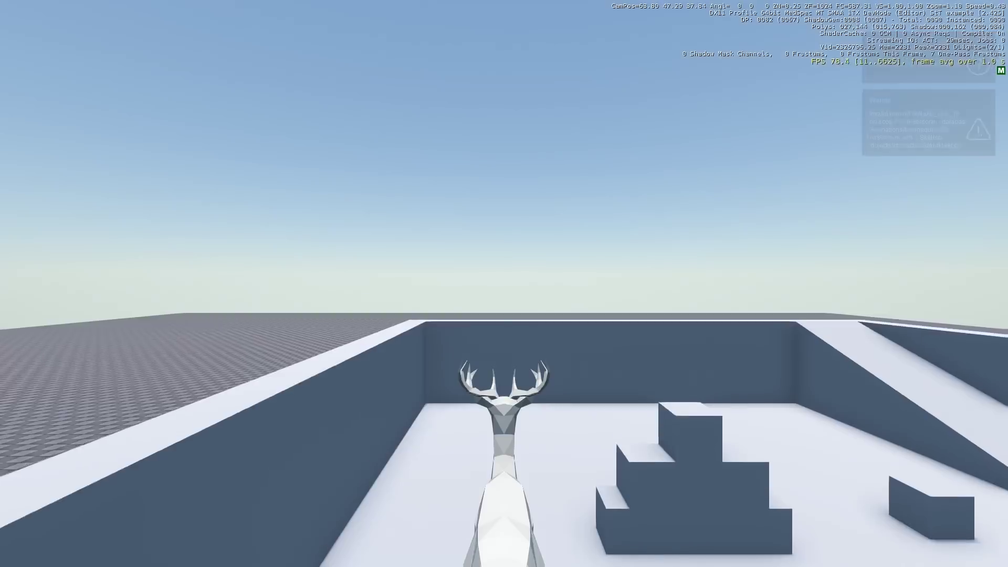
key(w)
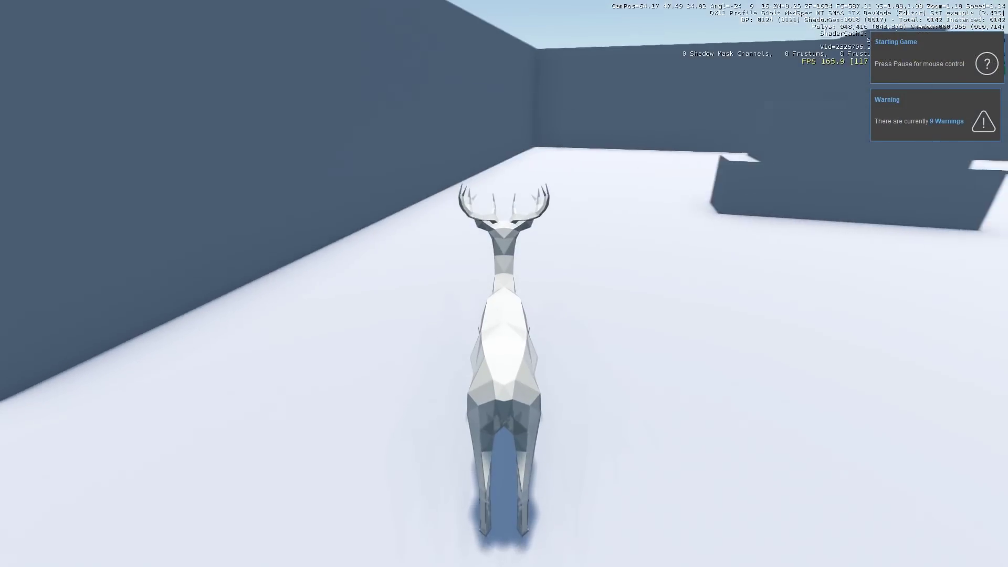
key(w)
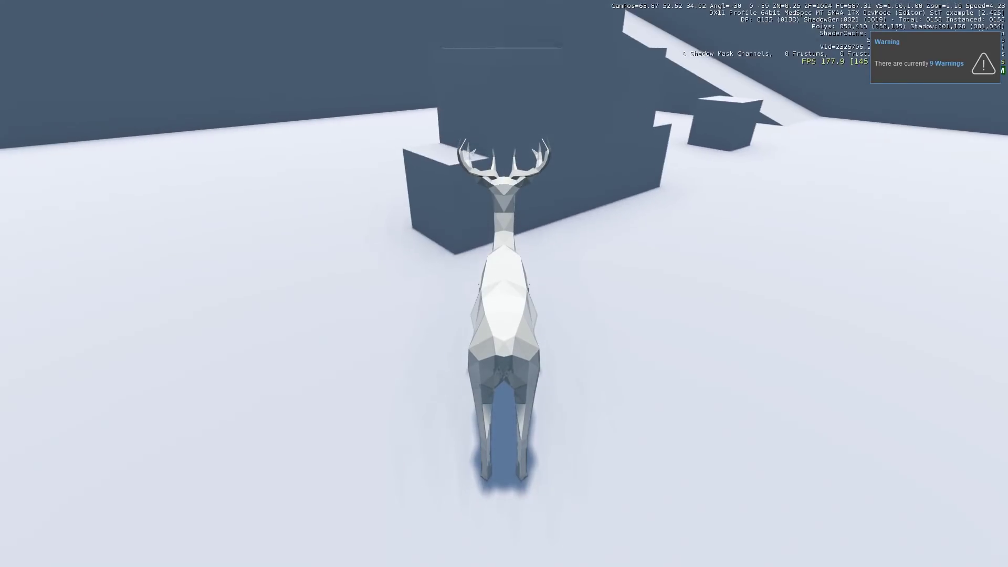
key(s)
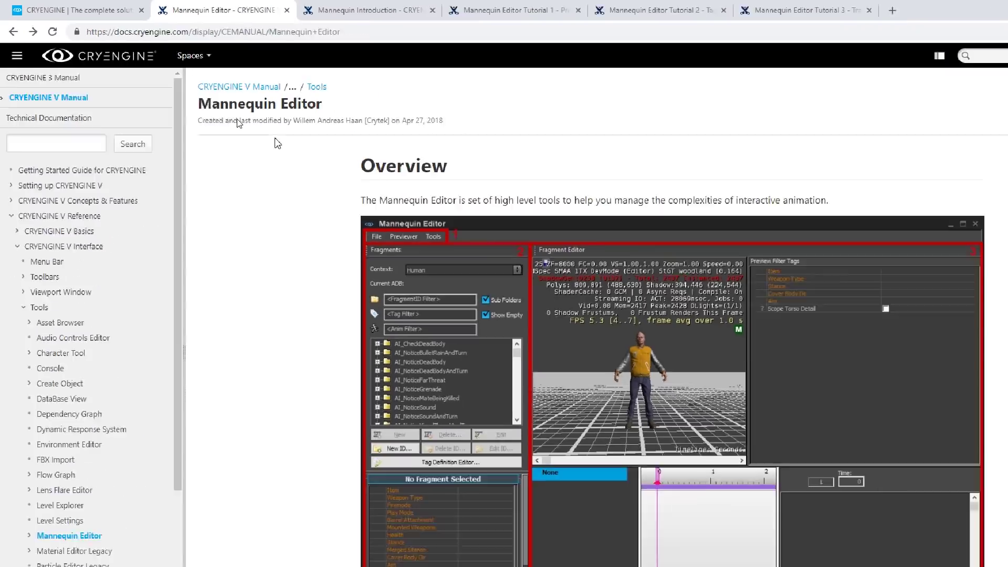
Step: Read the Mannequin Introduction and Tutorial 1 docs, ending back on the Mannequin Editor page
scroll(835, 232, down, 15)
scroll(835, 232, up, 1)
scroll(835, 232, up, 14)
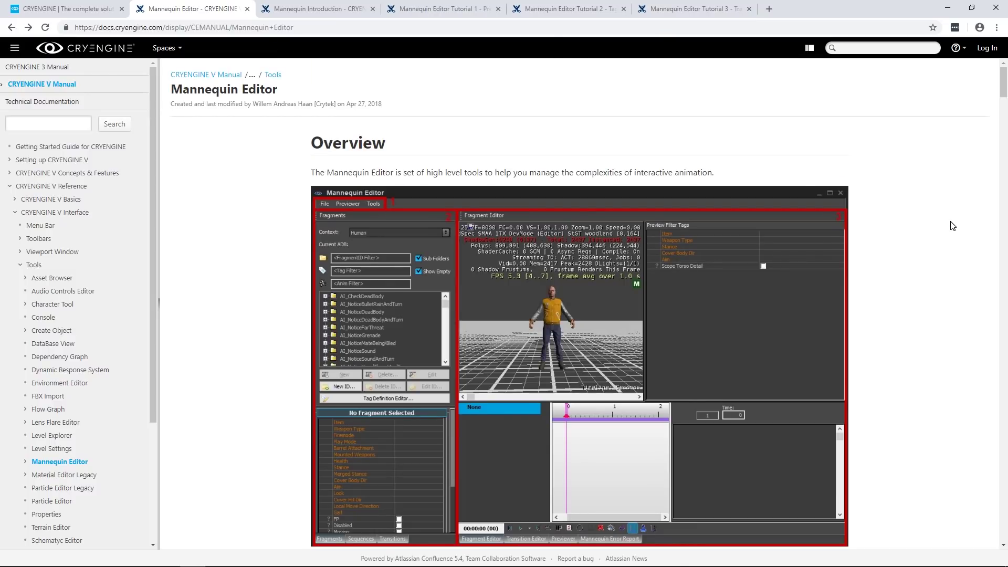
click(317, 8)
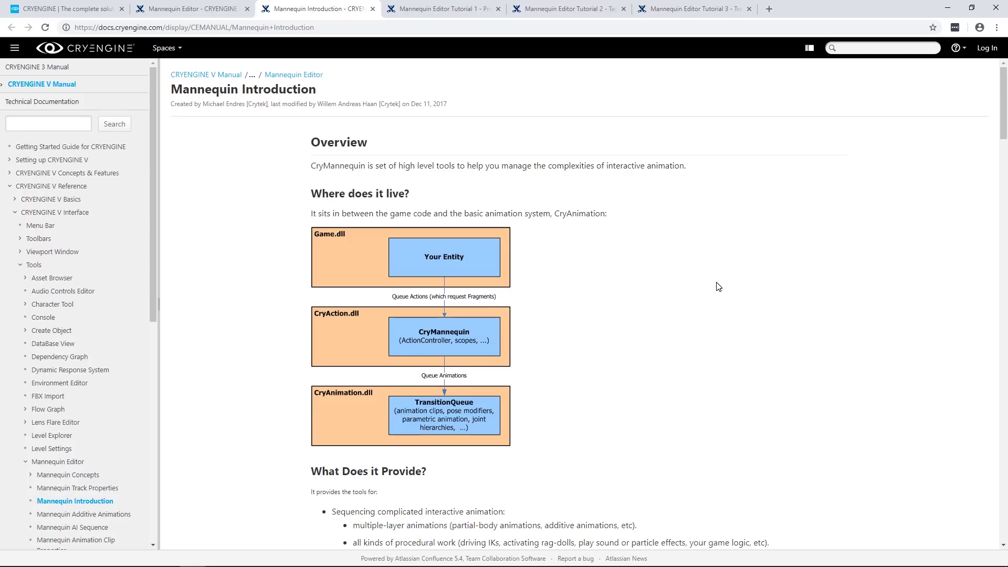
click(444, 9)
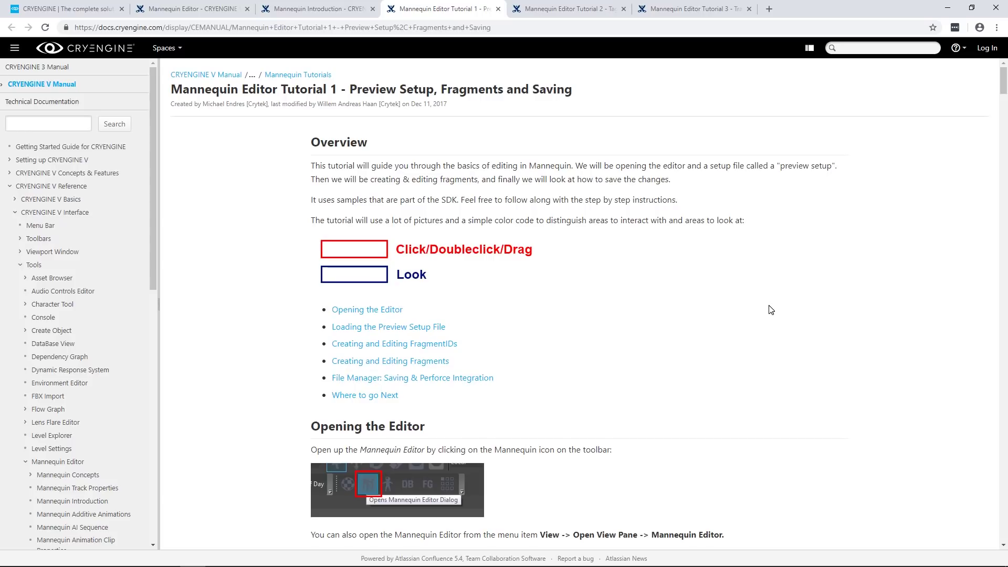
click(208, 9)
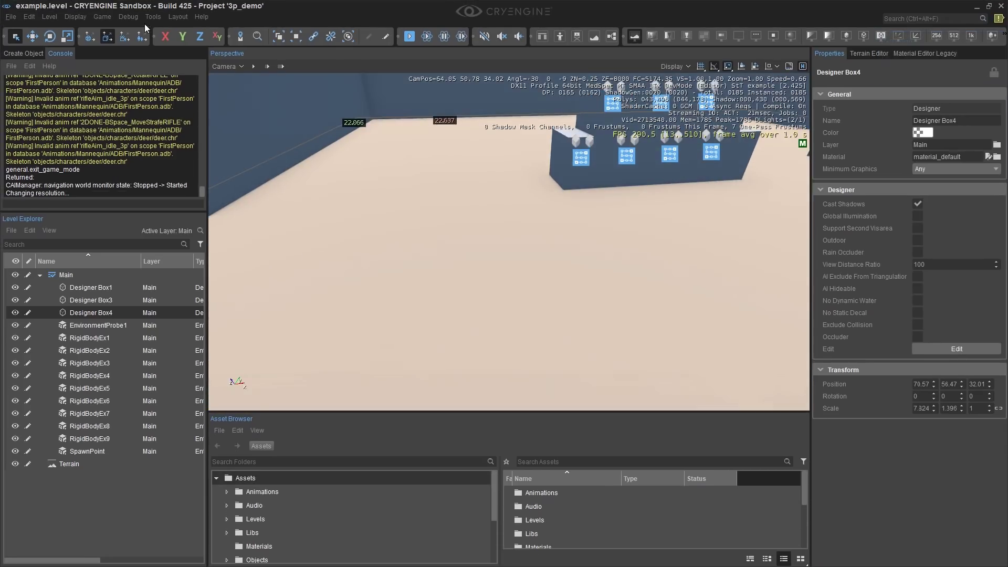
Step: Open the Mannequin Editor from Tools > Animation and maximize its window
click(153, 16)
mouse_move(233, 251)
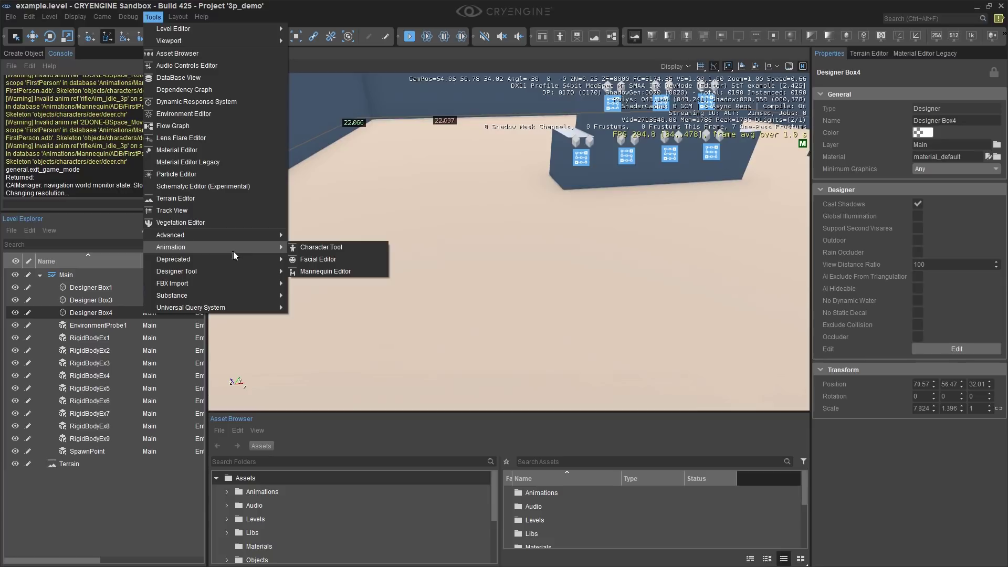
click(352, 267)
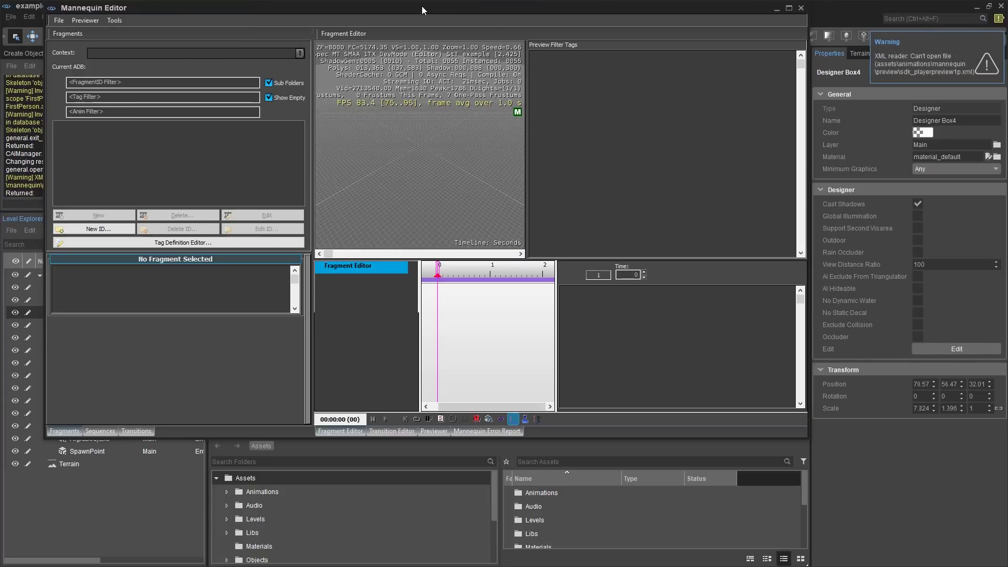
click(789, 7)
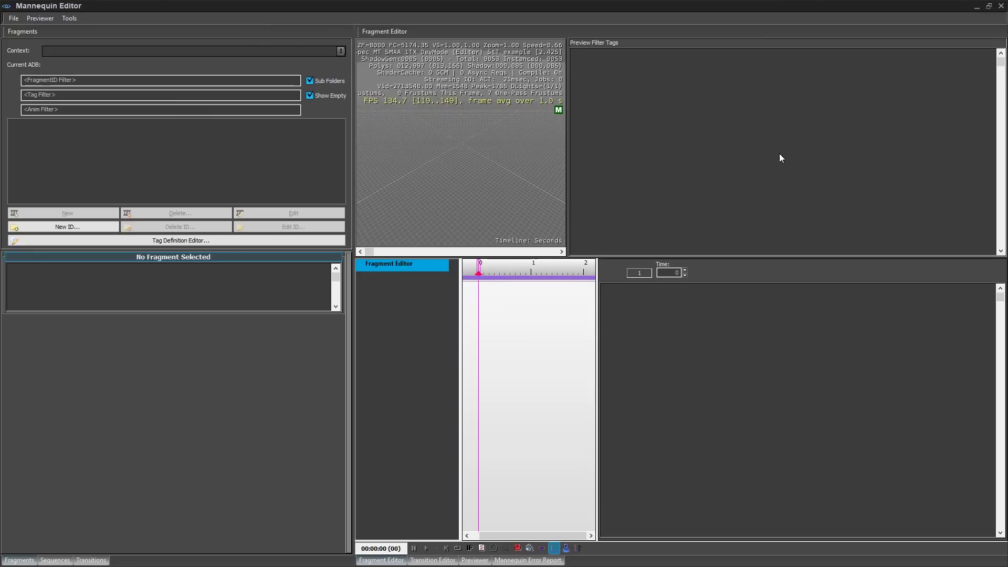
Step: Load the Player.xml preview setup through File > Load Preview Setup
click(14, 17)
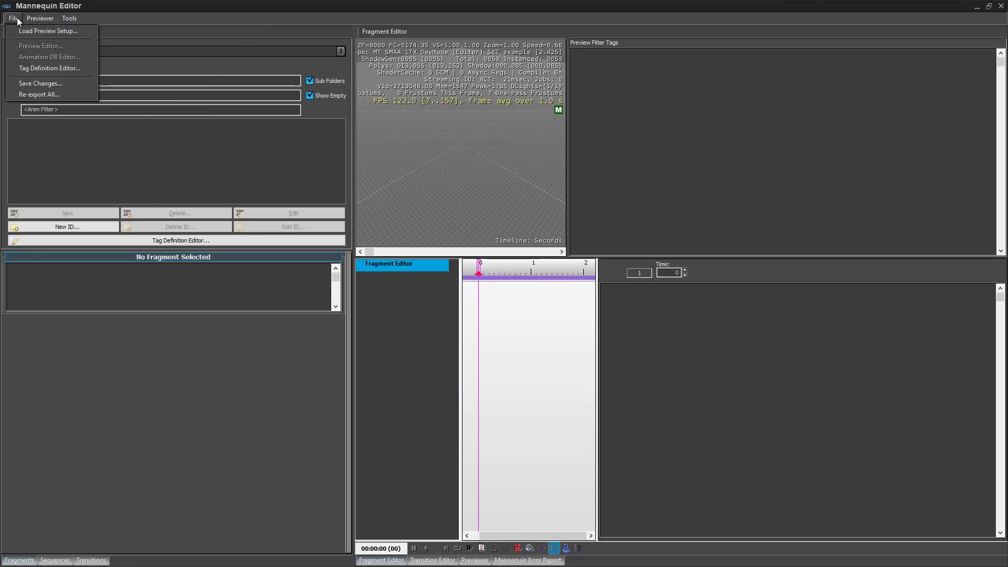
click(82, 33)
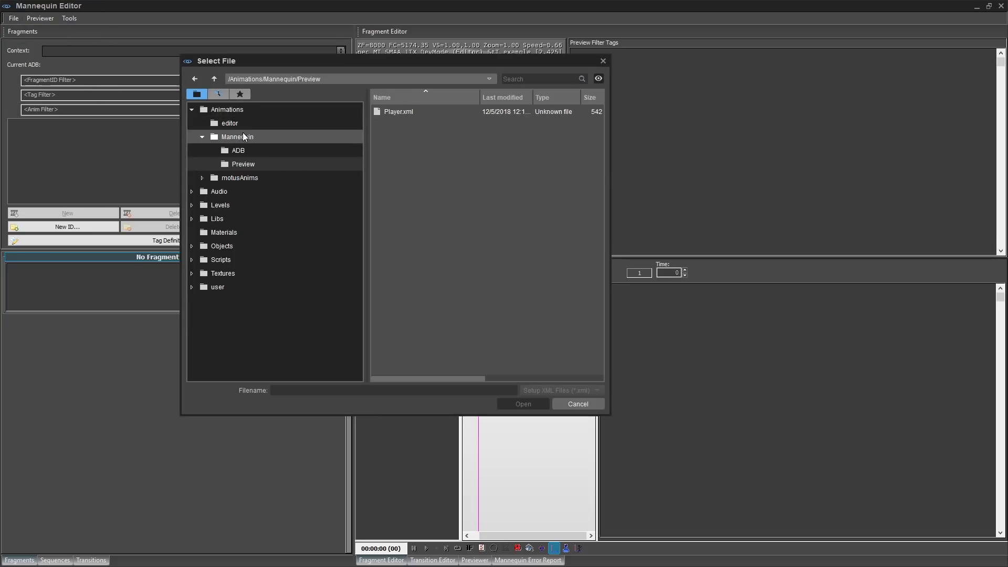
click(411, 112)
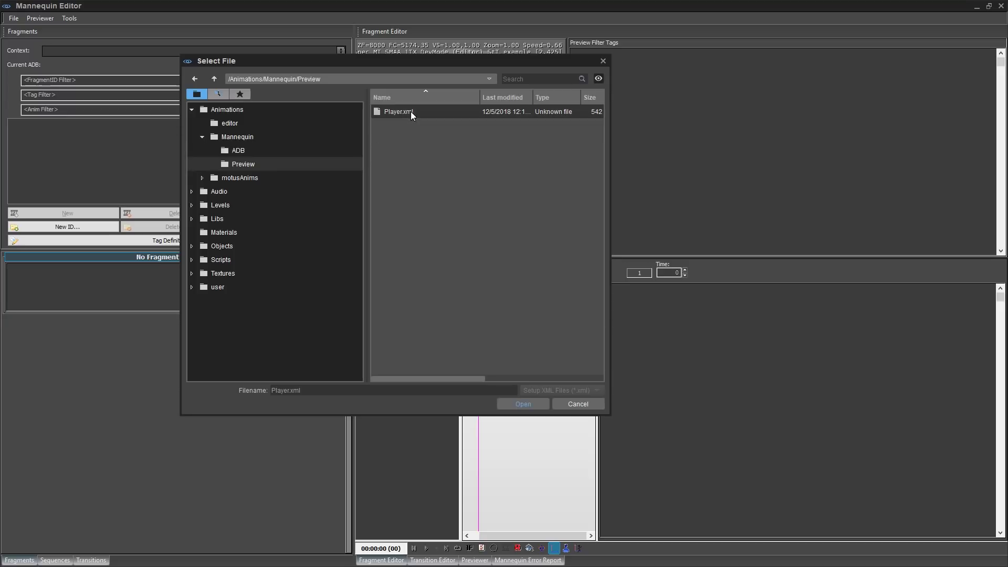
click(544, 405)
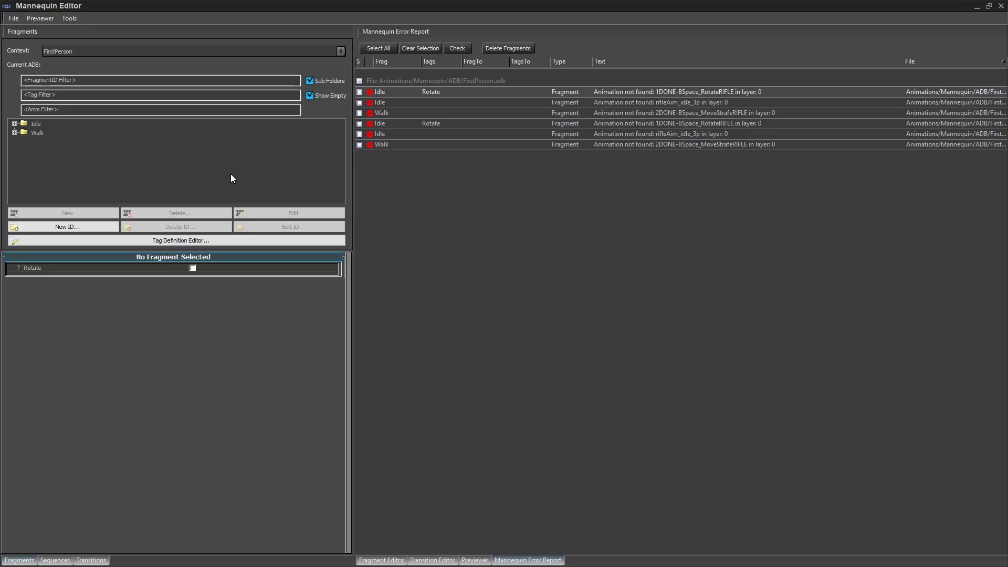
Step: Open Idle > <default> > Option 1 in the Fragment Editor and orbit around the previewed deer
click(14, 124)
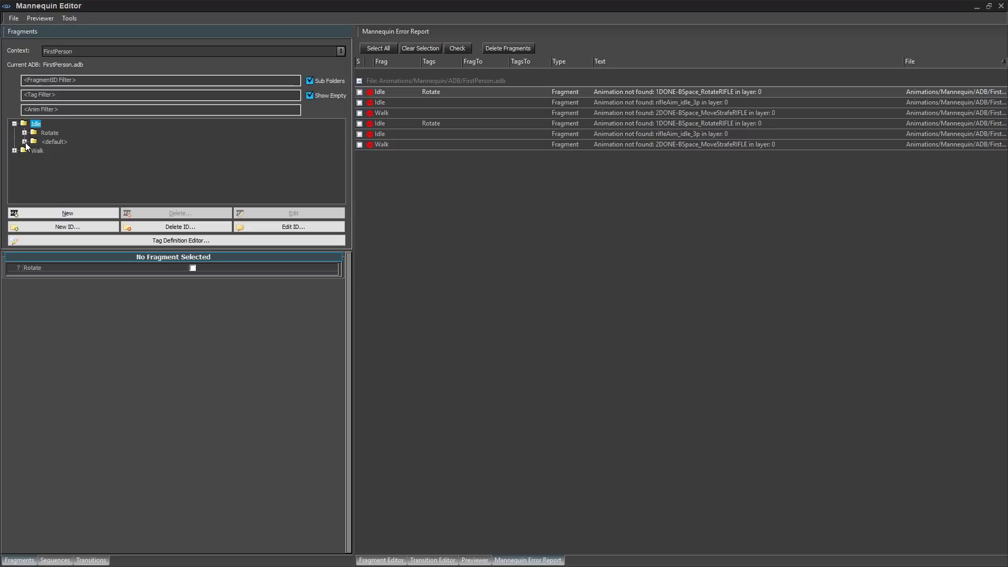
click(25, 142)
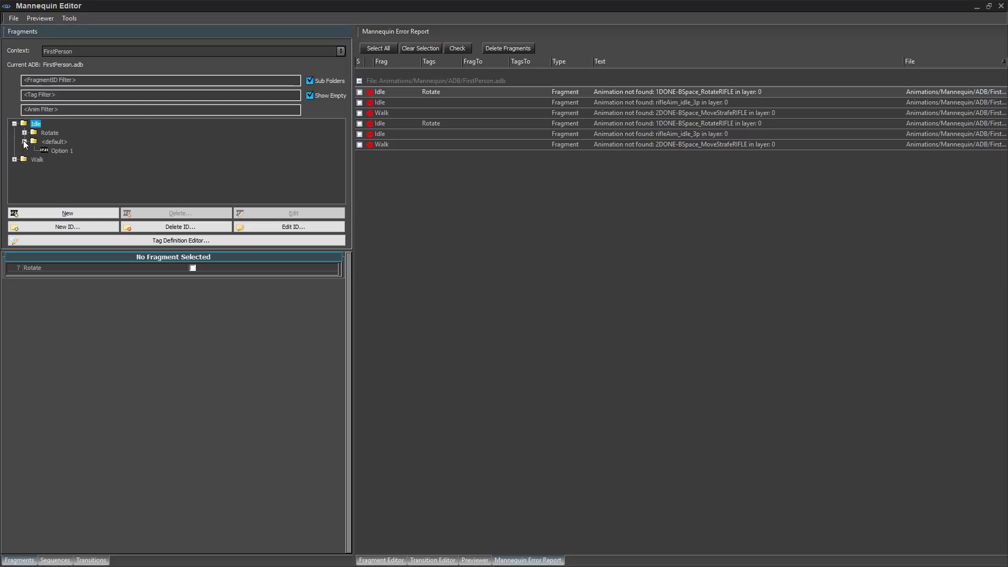
click(61, 152)
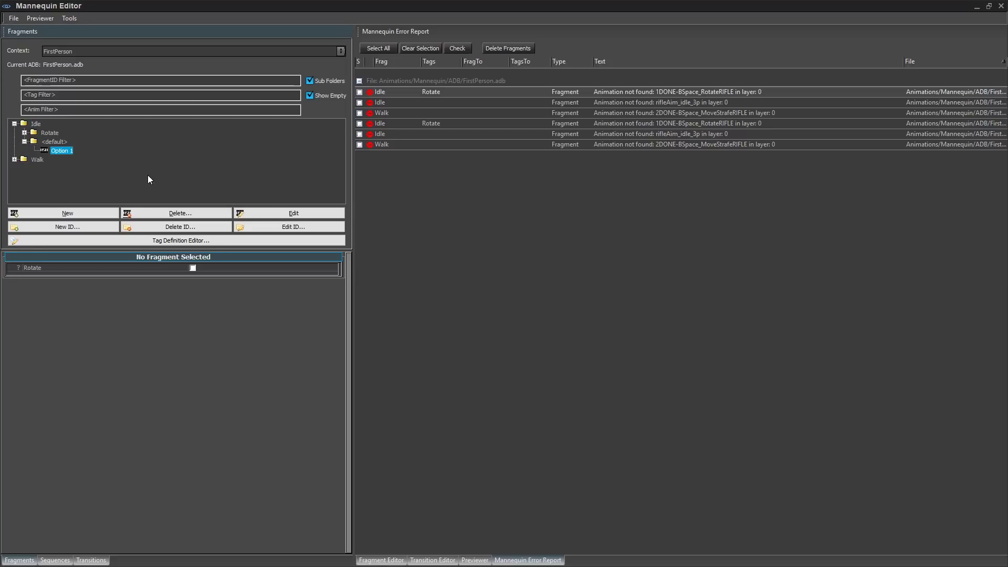
double_click(57, 152)
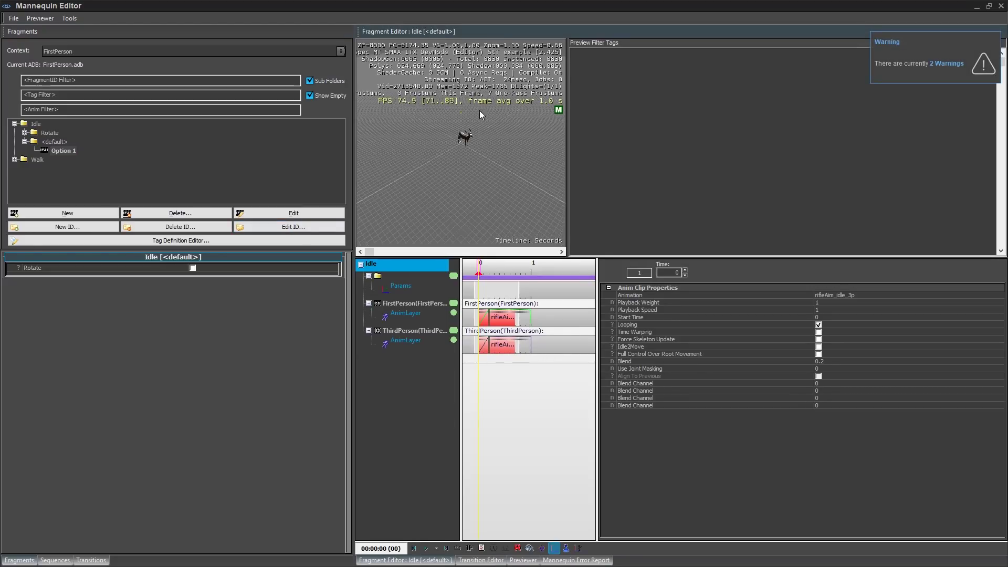
scroll(478, 134, up, 5)
right_drag(489, 136, 546, 138)
click(484, 268)
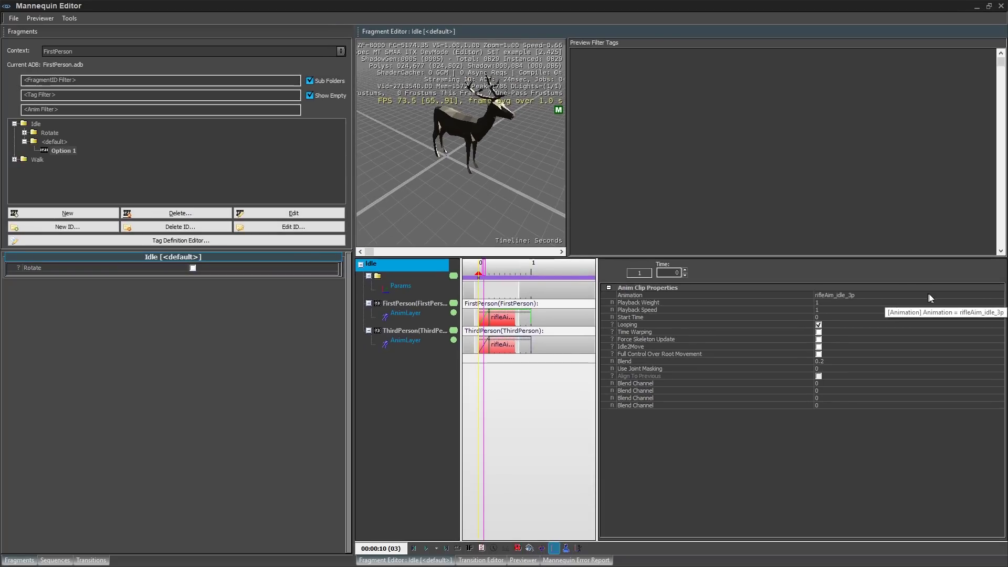
Step: Set the FirstPerson Idle clip's animation to 'idle' and widen the timeline area
double_click(893, 296)
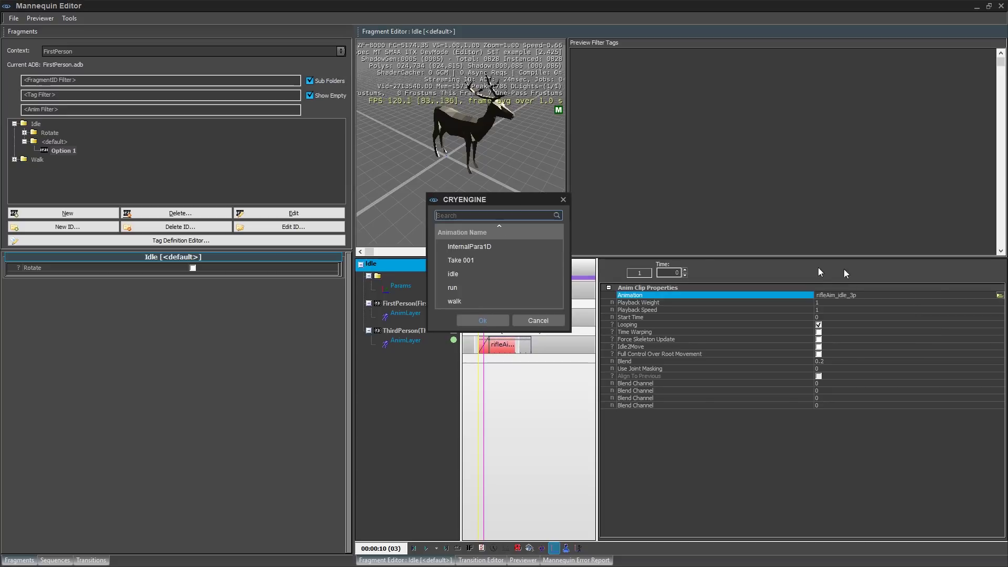
click(462, 274)
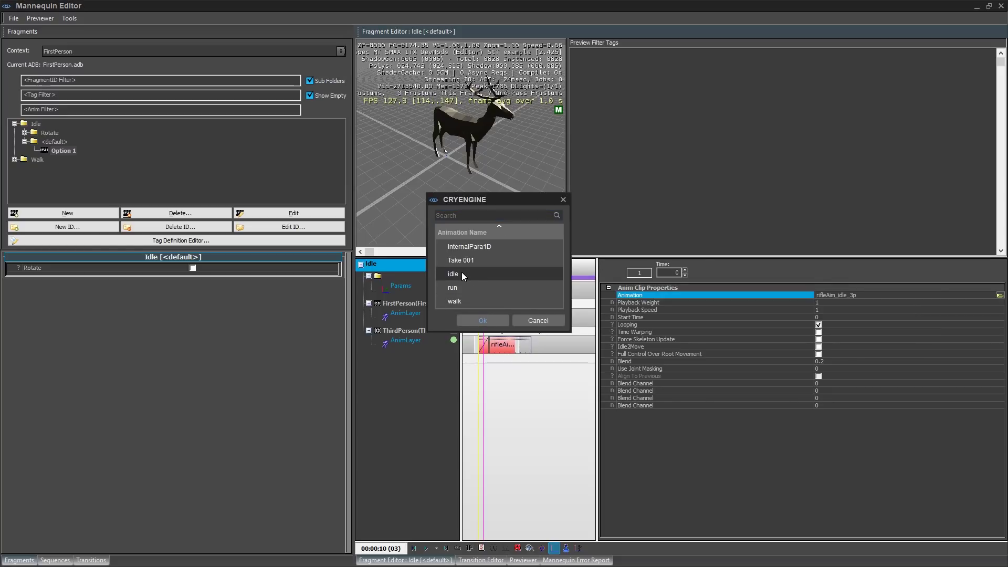
click(497, 319)
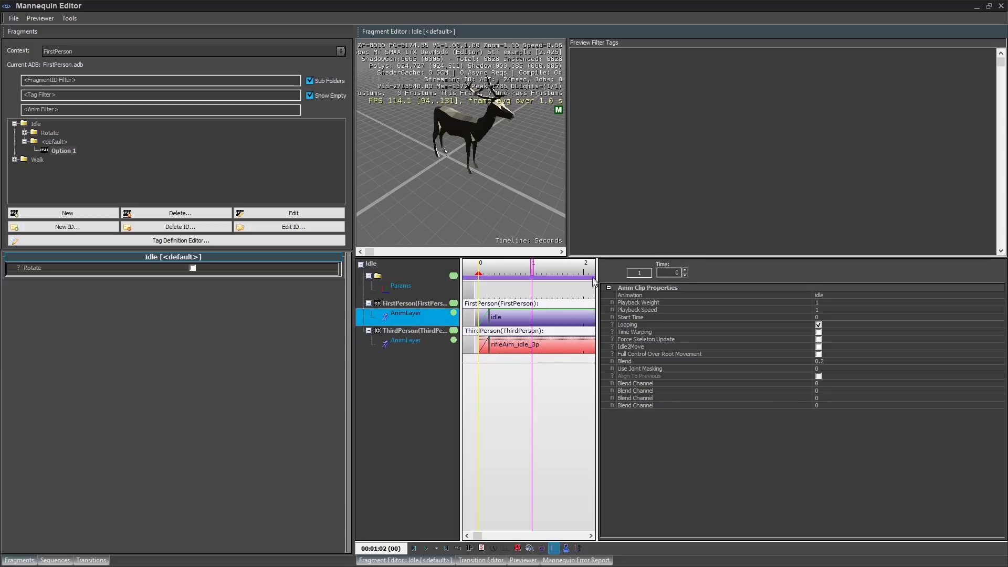
drag(597, 278, 901, 278)
drag(554, 534, 888, 500)
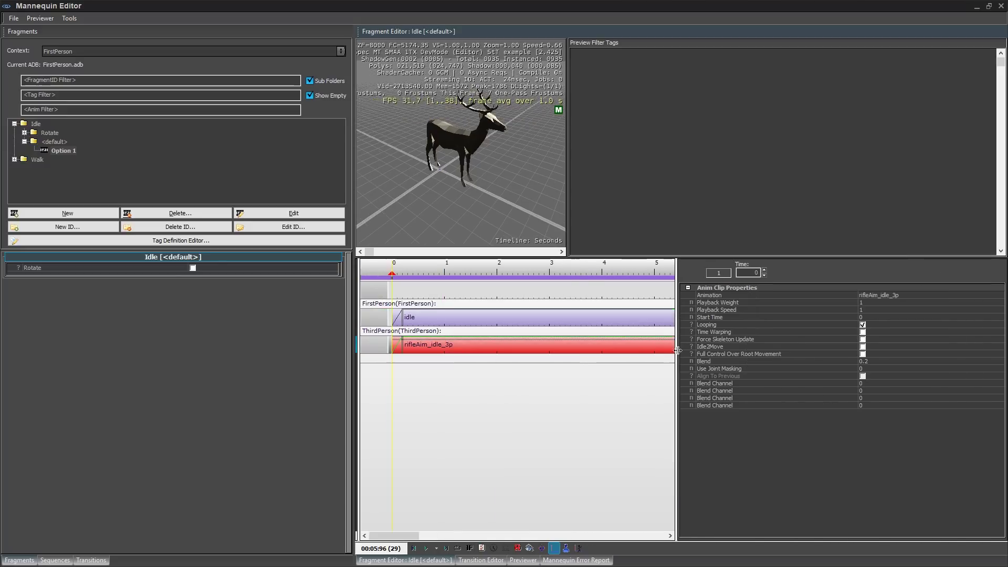
drag(677, 350, 675, 350)
Step: Switch the ThirdPerson rifle idle clip to the 'idle' animation and play the fragment preview
right_click(612, 349)
click(393, 498)
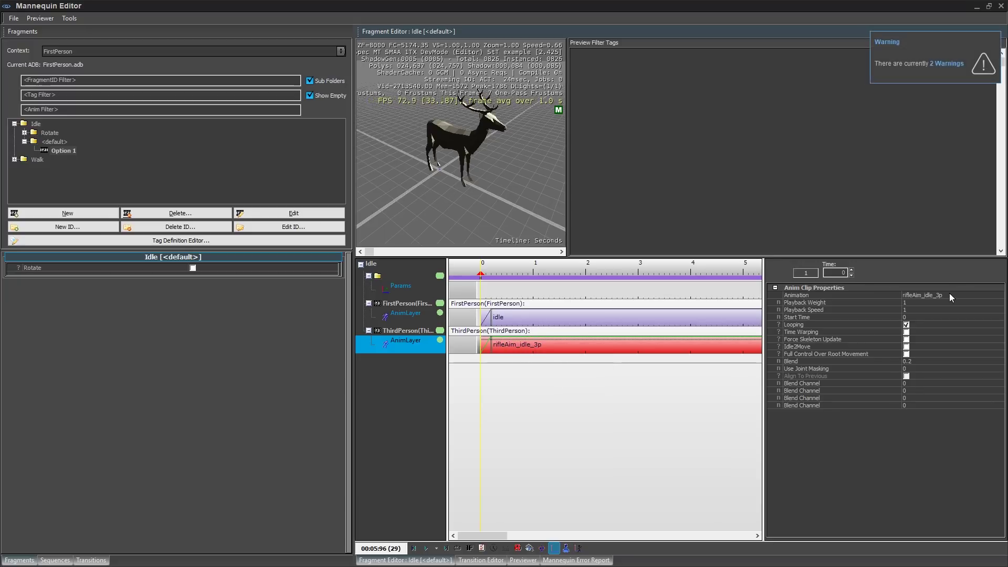
click(954, 294)
click(999, 295)
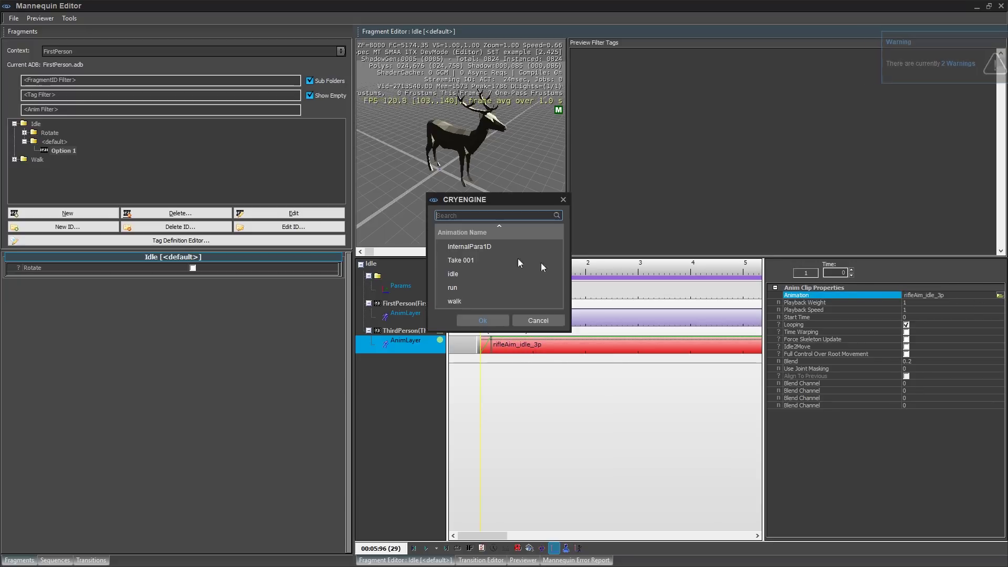
click(471, 274)
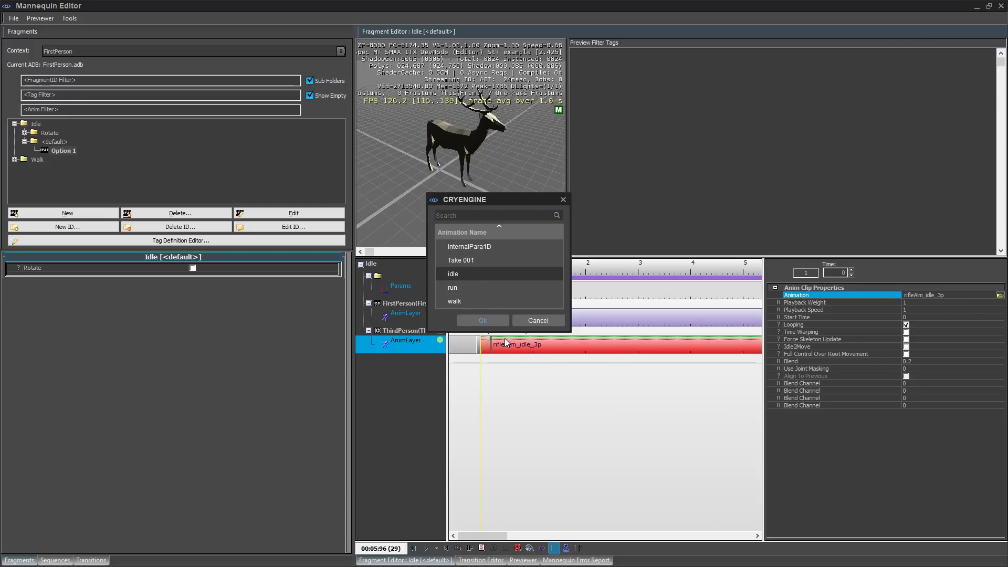
click(485, 321)
key(space)
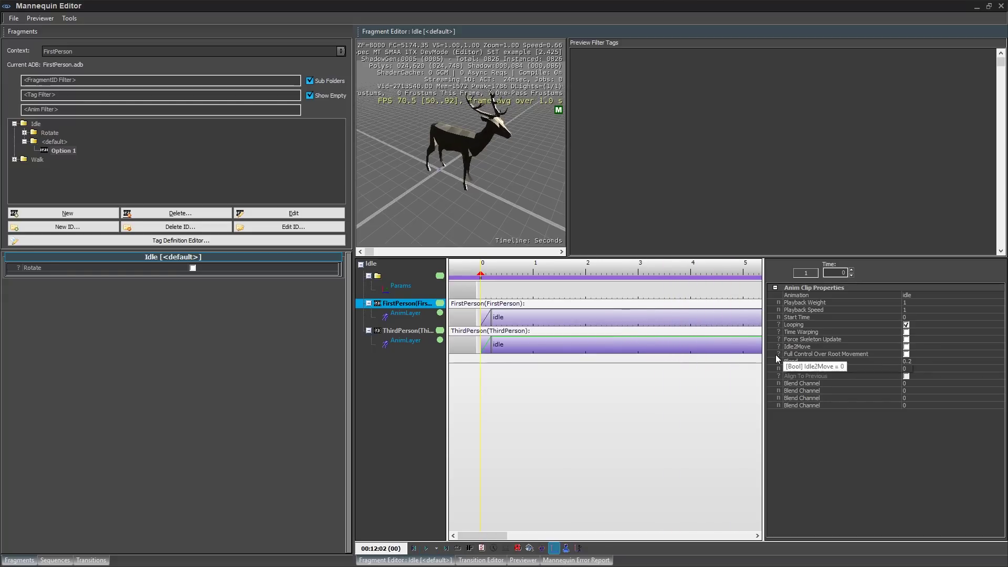
Step: Open Walk > <default> > Option 1 and set its FirstPerson clip animation to 'walk'
click(14, 159)
click(24, 168)
click(63, 177)
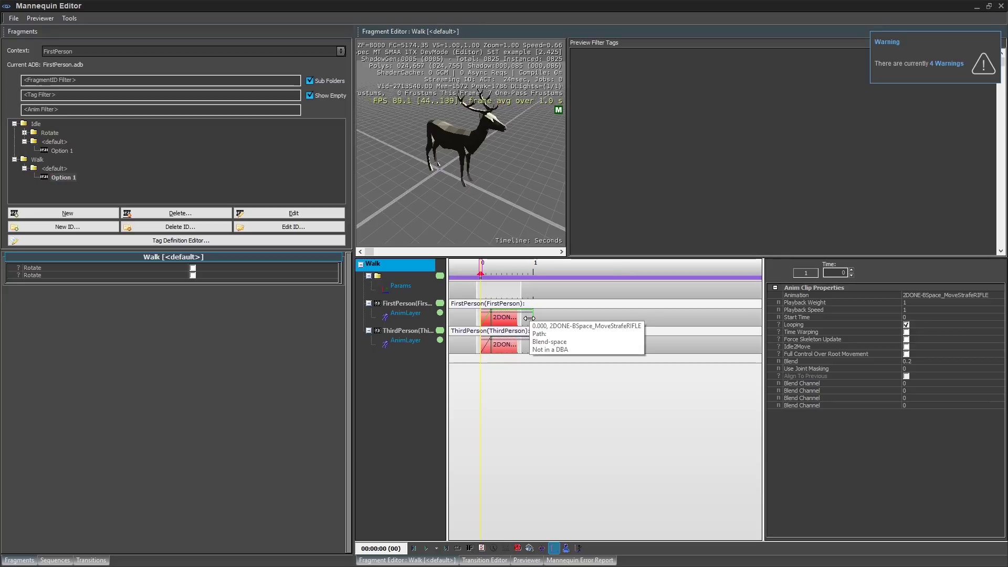
click(987, 296)
click(1000, 295)
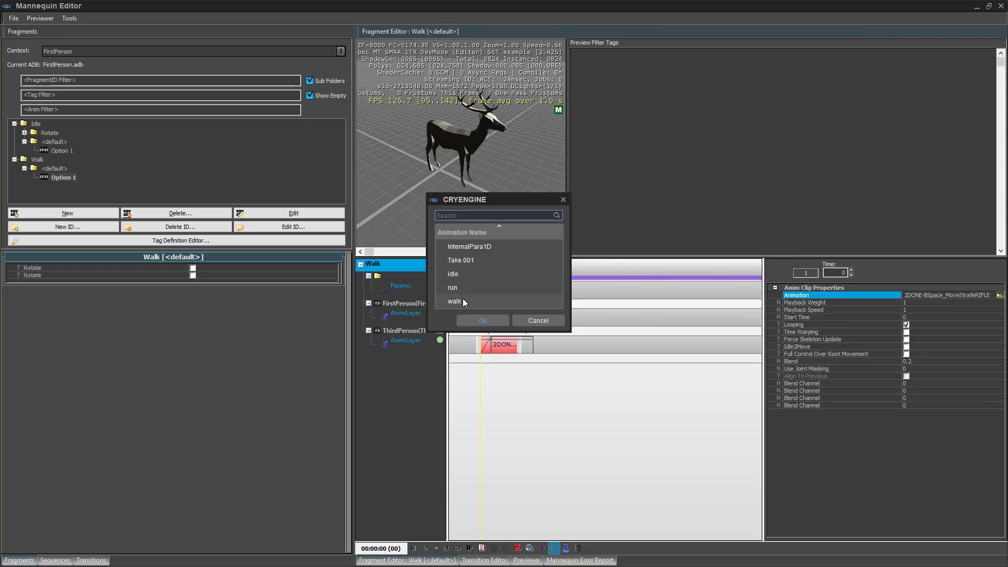
click(463, 300)
click(478, 320)
Step: Set the ThirdPerson strafe clip to 'walk' and play the Walk fragment looping
click(517, 346)
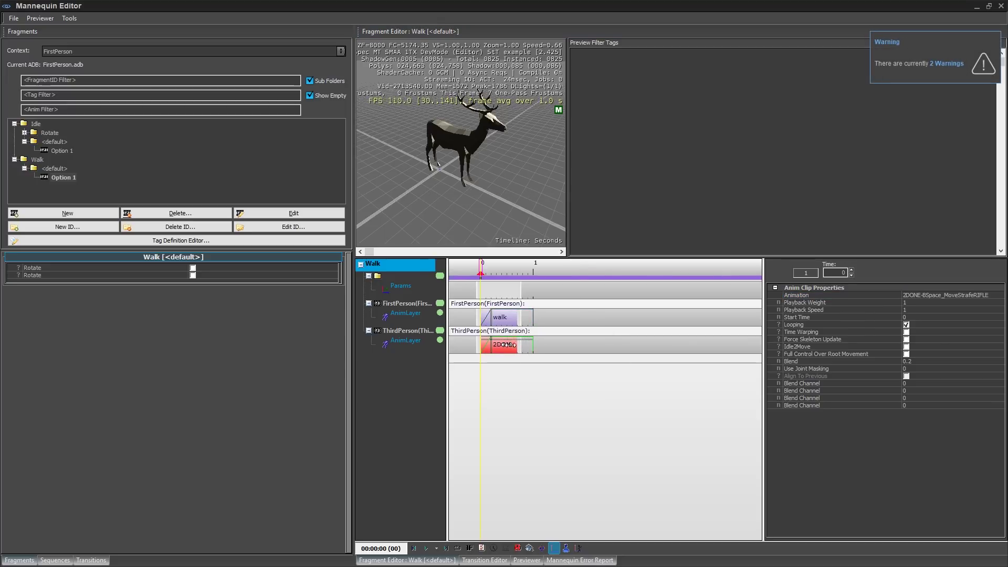
click(977, 295)
click(1000, 295)
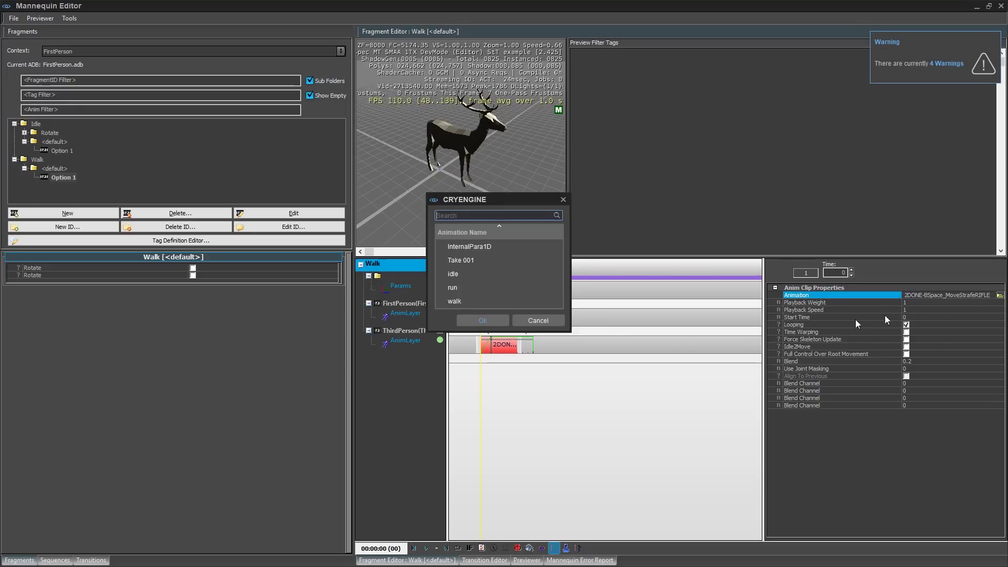
click(462, 302)
click(477, 318)
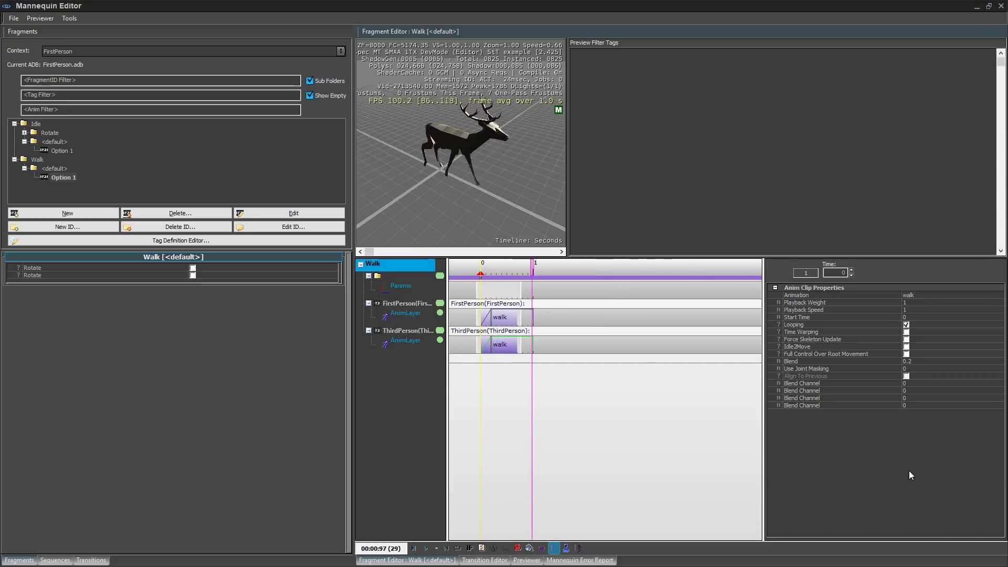
click(457, 548)
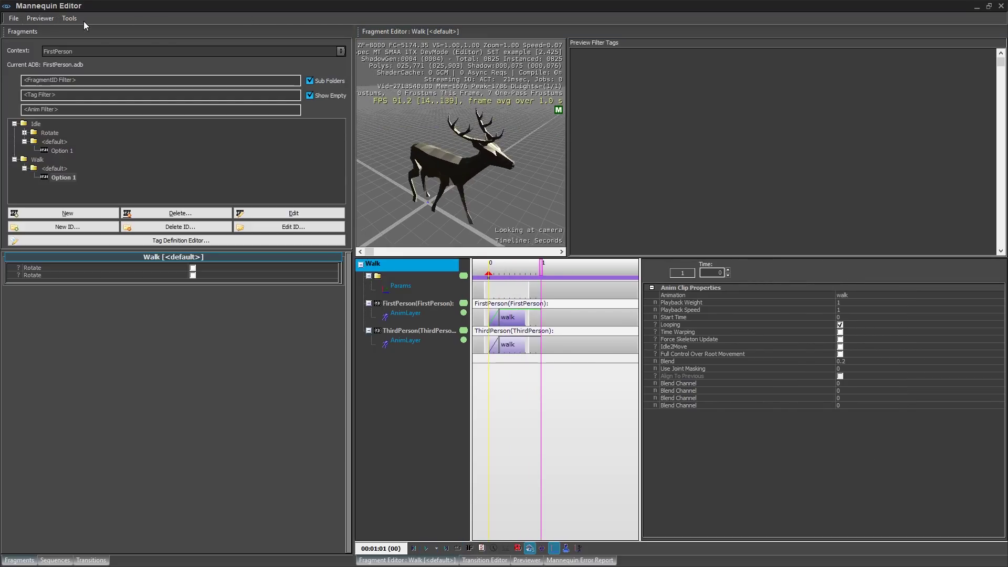
Step: Save the modified Mannequin files via Save Changes, then reopen Walk Option 1 to verify it
click(13, 19)
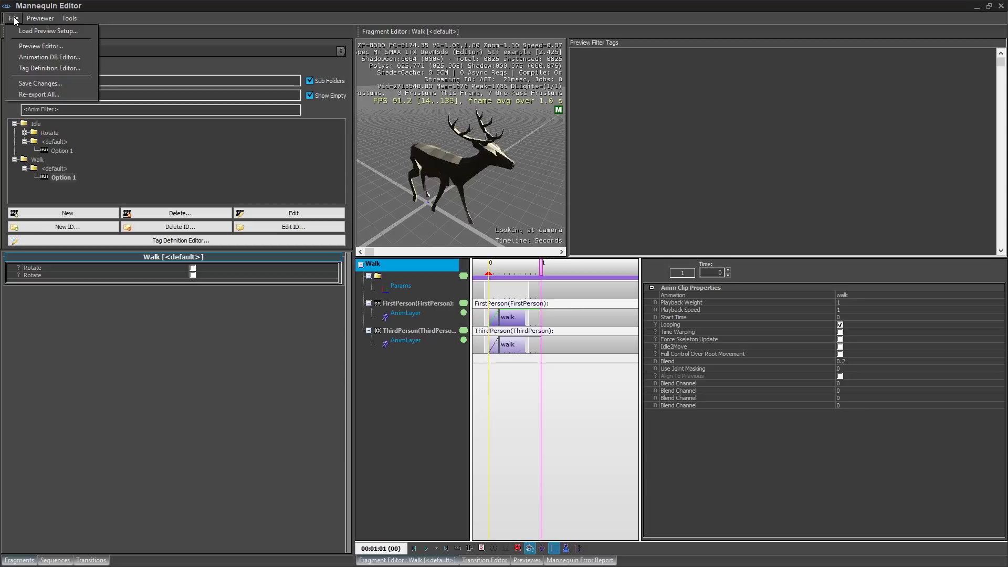
click(58, 82)
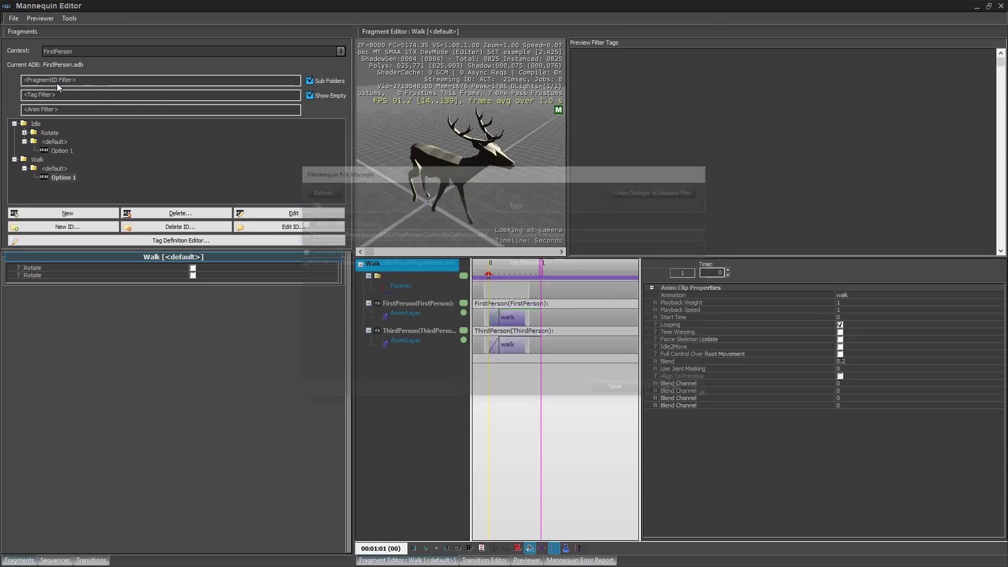
click(631, 391)
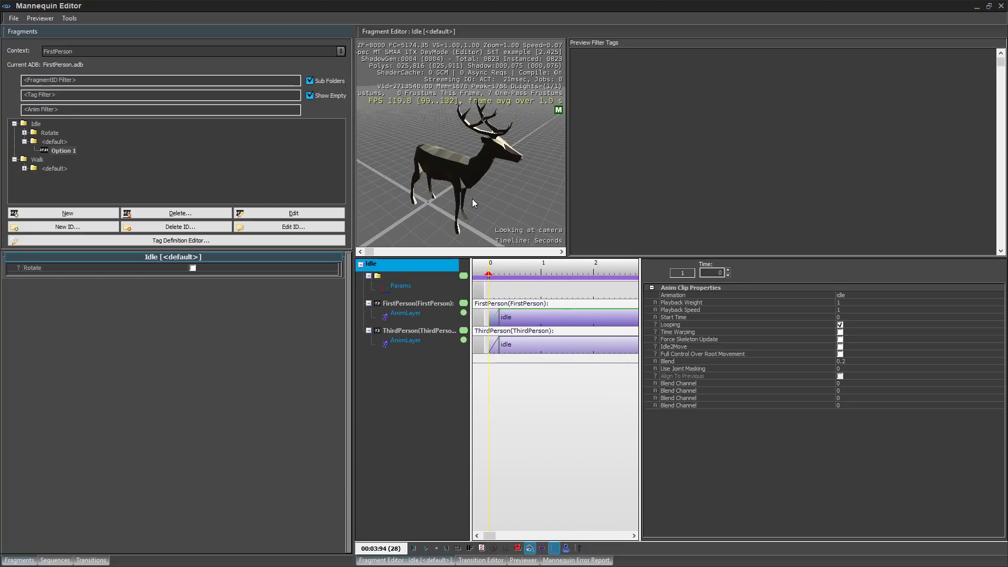
double_click(54, 169)
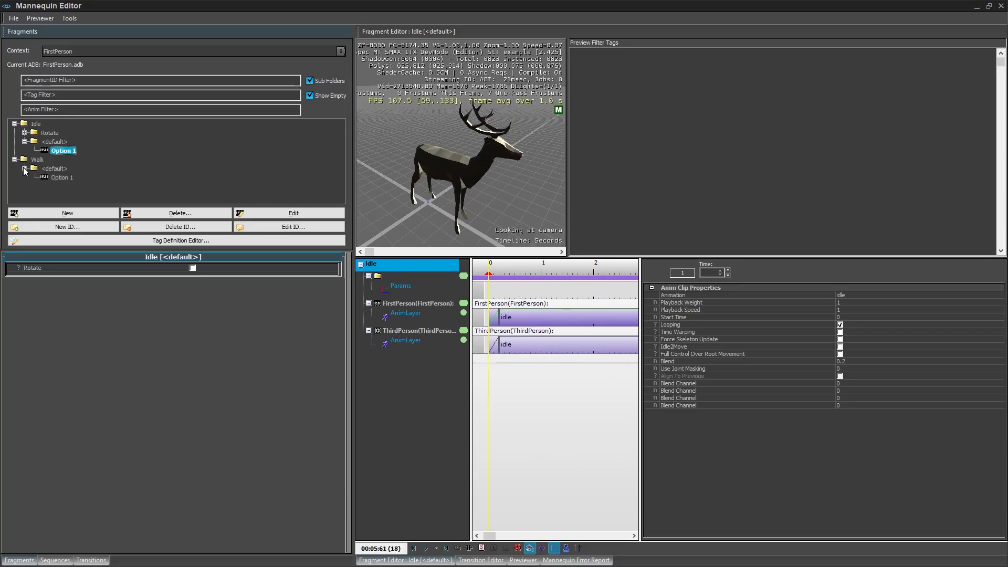
click(64, 177)
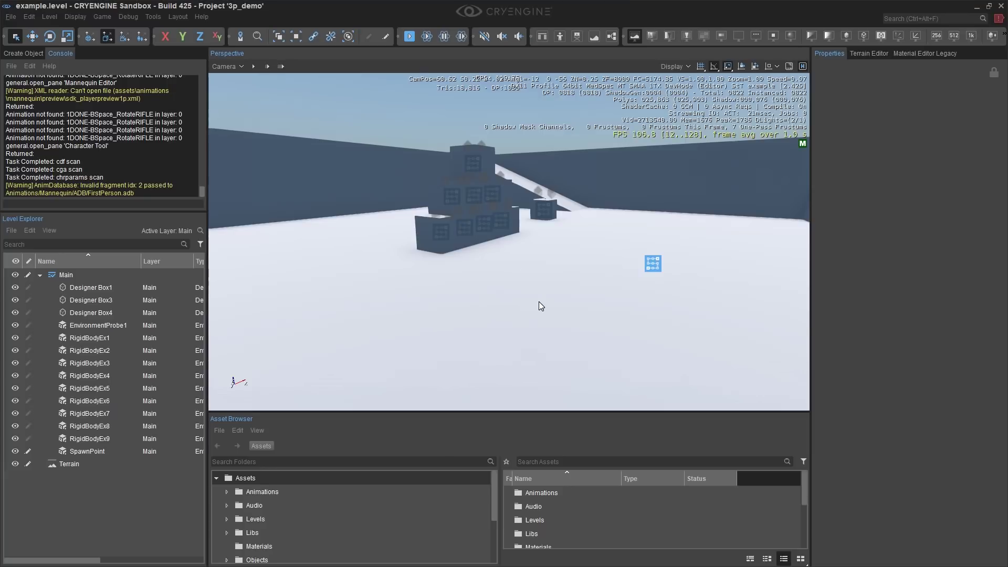
Step: Enter game mode with Ctrl+G and move the deer forward, turning and backing up, to check idle and walk
right_drag(539, 301, 539, 301)
key(ctrl+g)
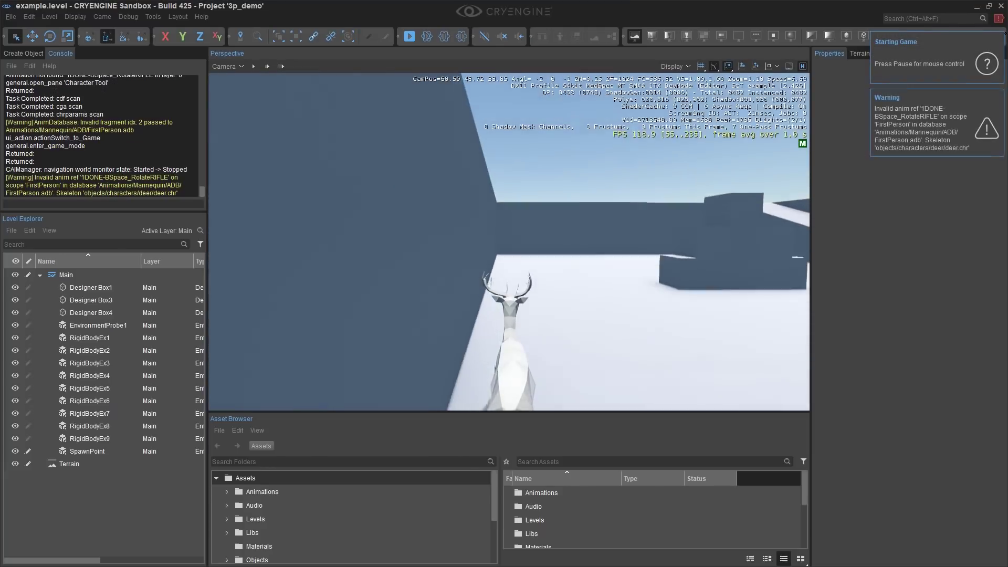
key(w)
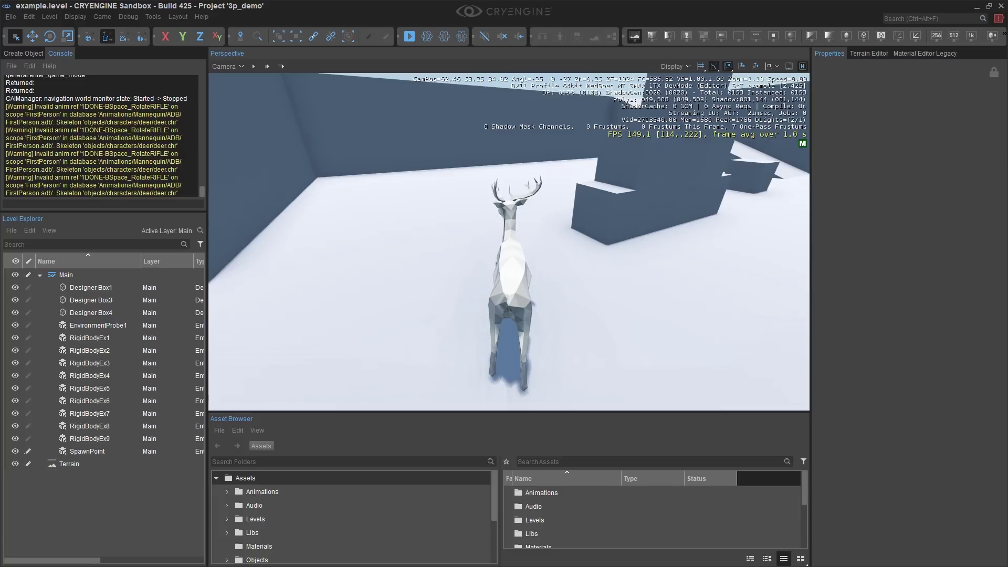
key(w)
key(w)
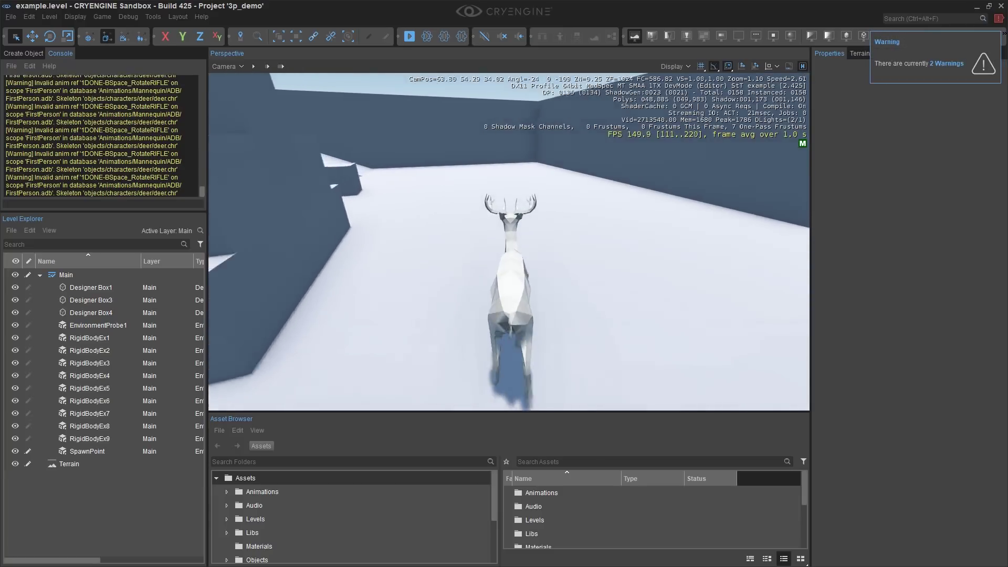
key(w)
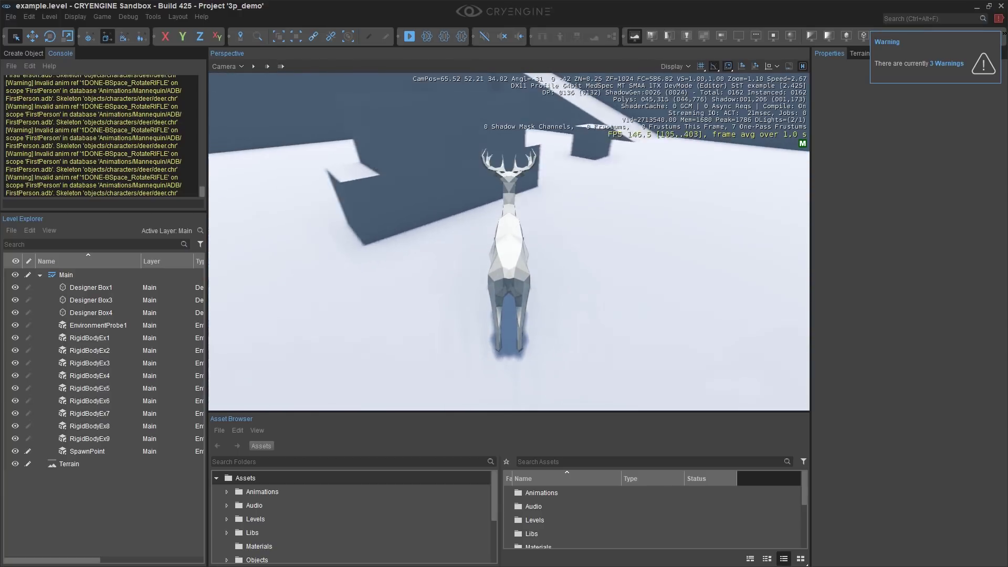
key(w)
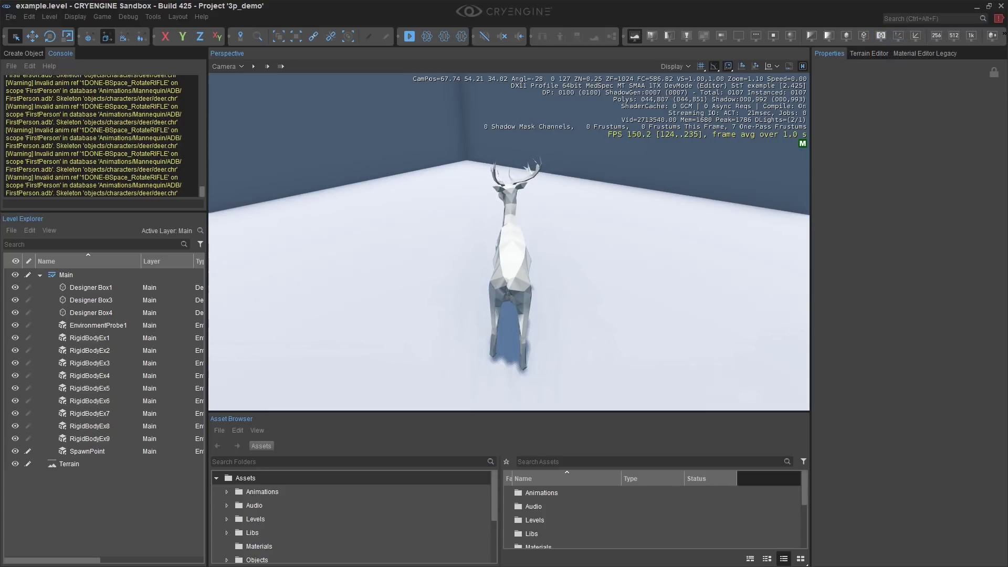
key(s)
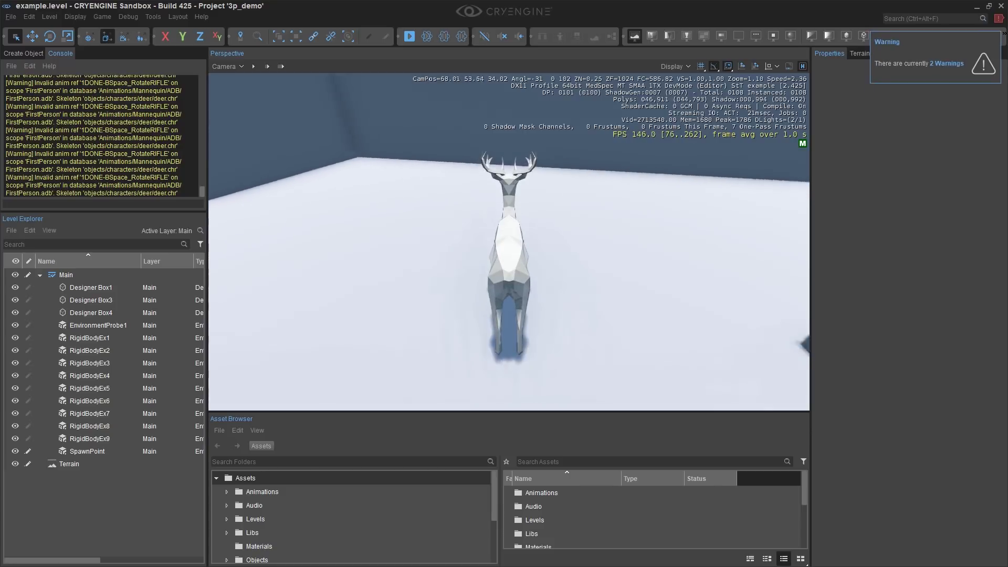
key(w)
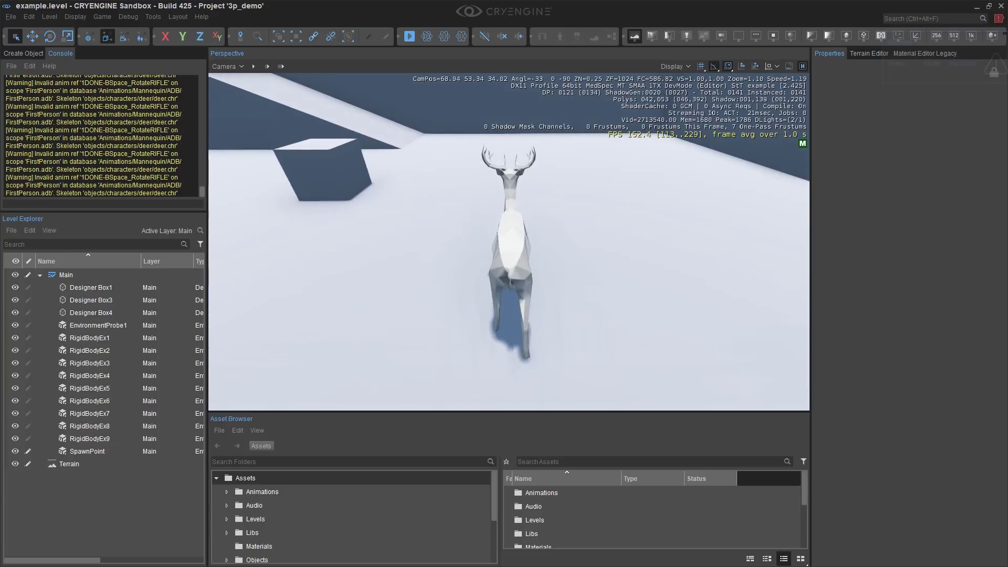
key(w)
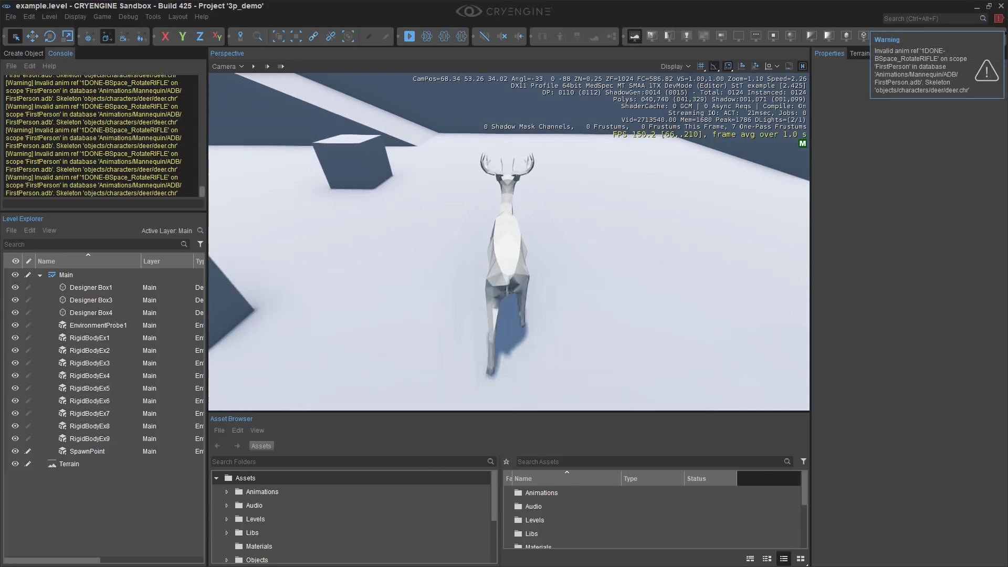